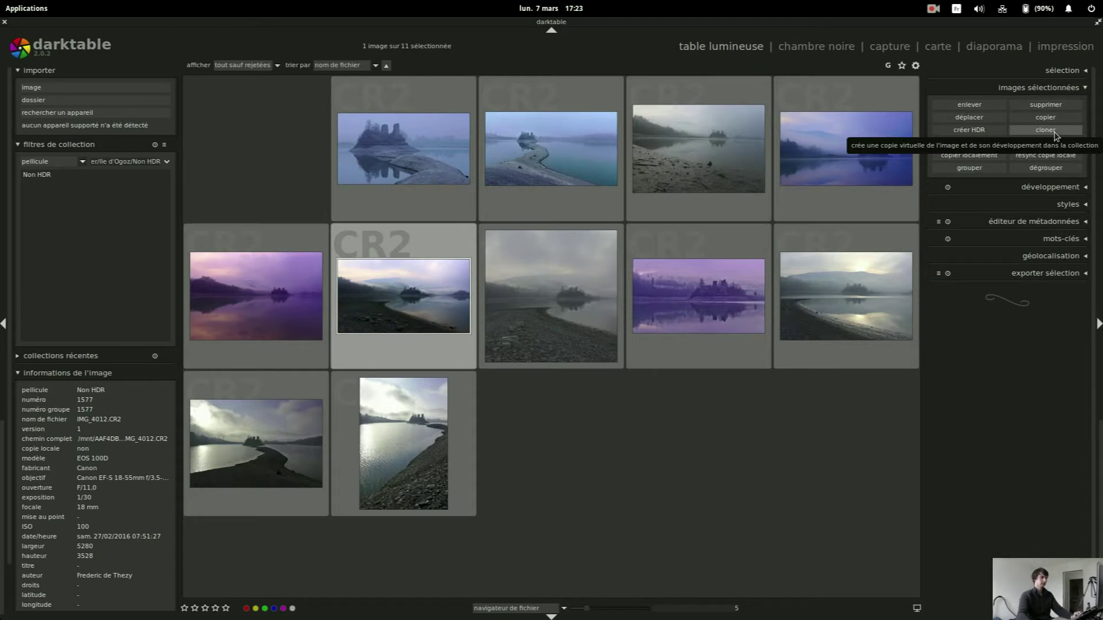
# Clone the selected image IMG_4012.CR2 and discard the development history of the cloned copy
pyautogui.click(1045, 131)
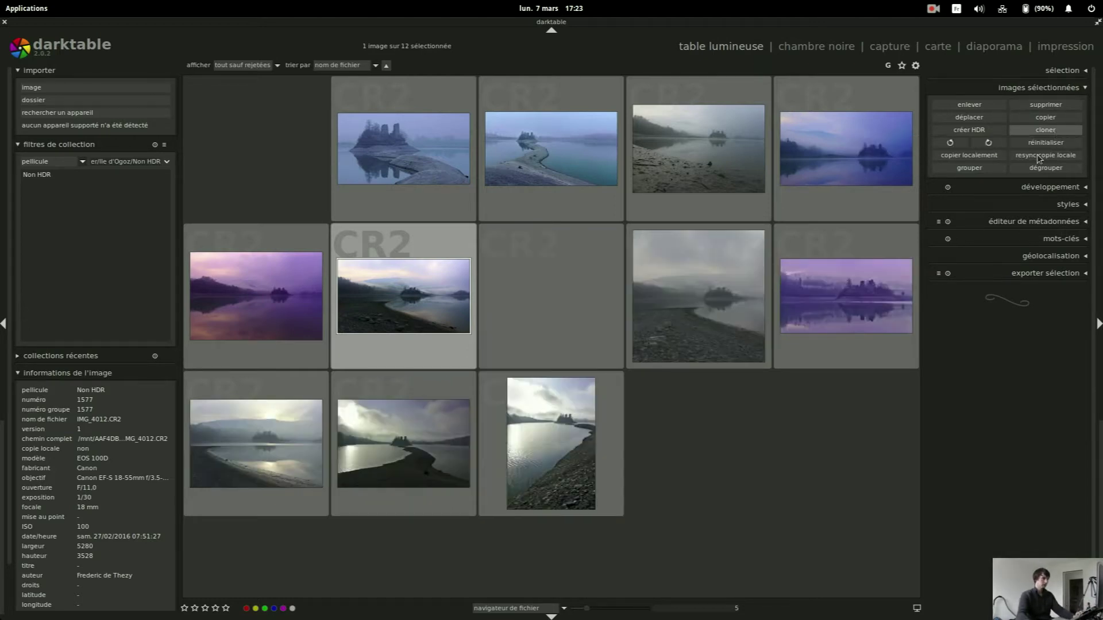
pyautogui.click(552, 295)
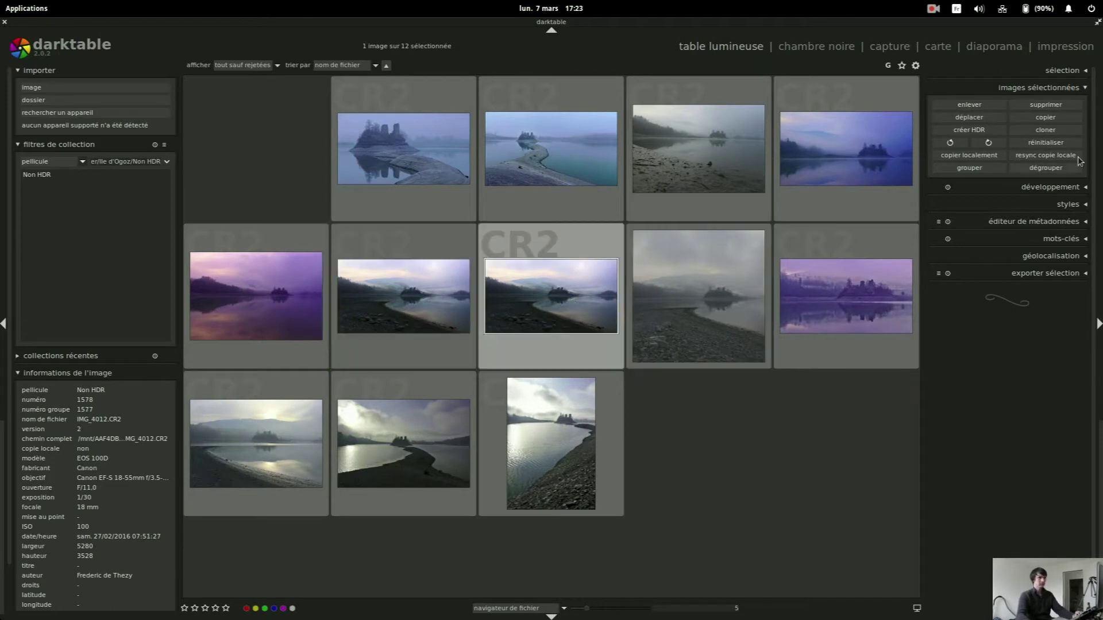
pyautogui.click(1050, 145)
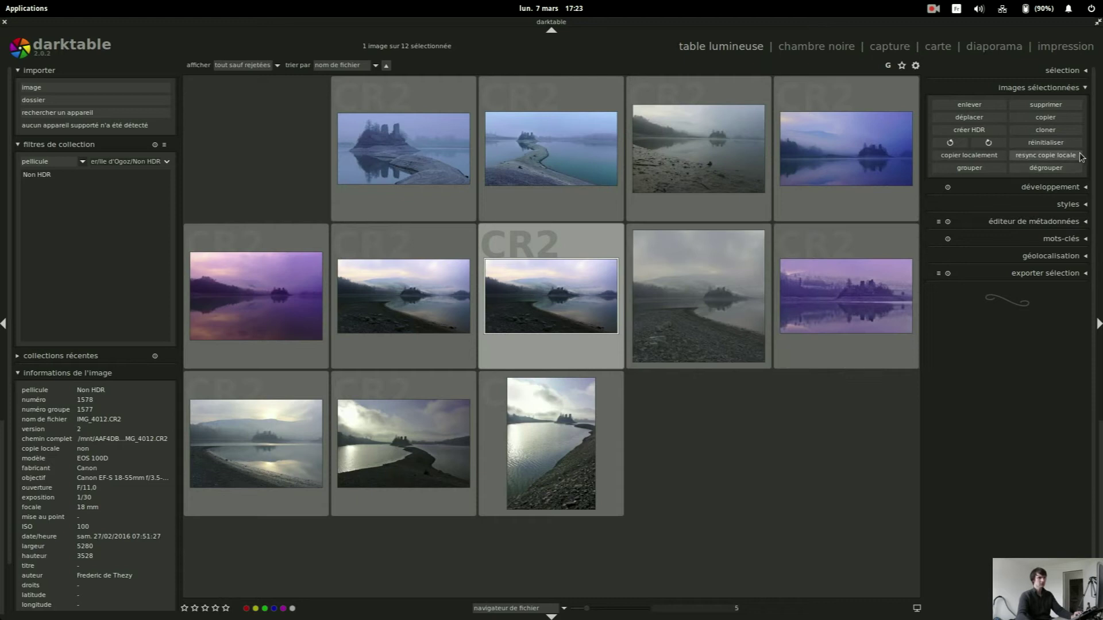
pyautogui.click(1073, 187)
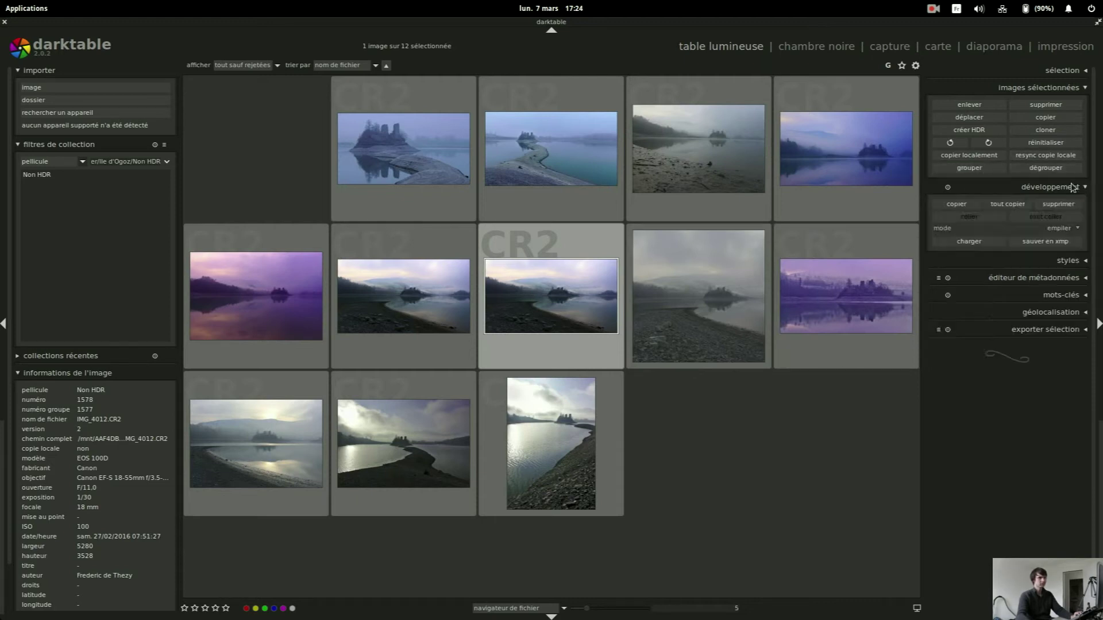
pyautogui.click(1032, 206)
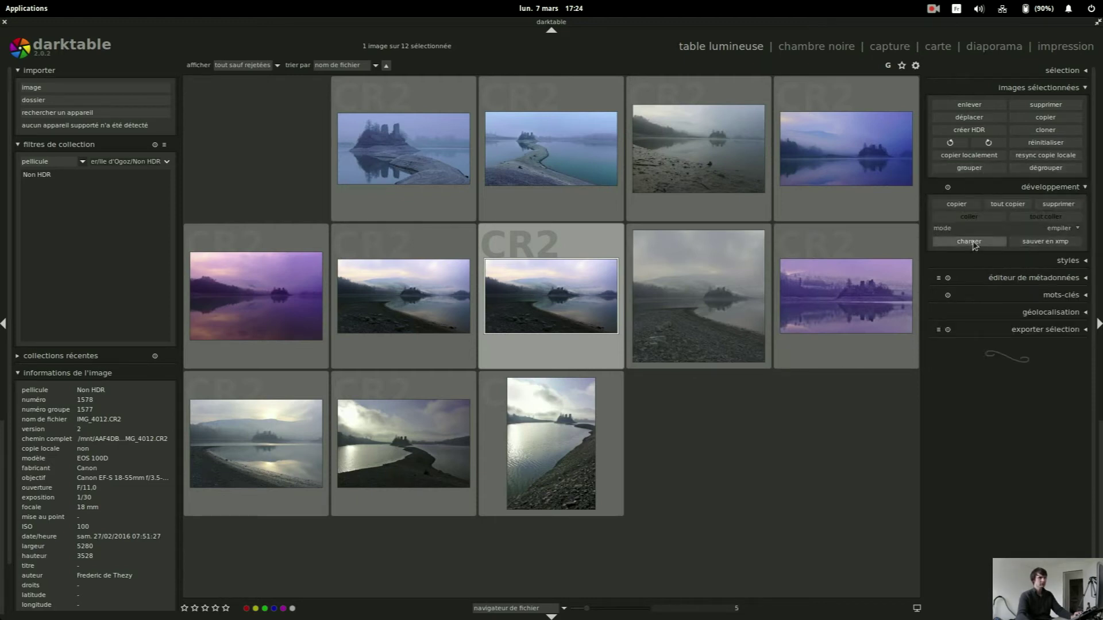
pyautogui.click(1056, 202)
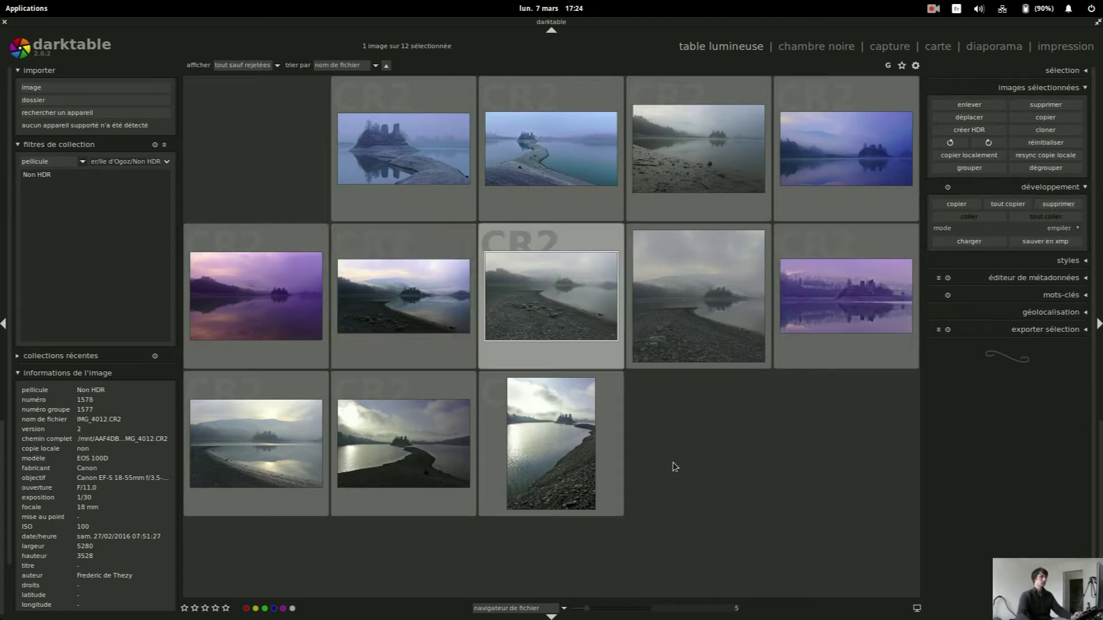
# Open the reset copy in the darkroom in full screen, enable lens correction and check its camera and lens settings
pyautogui.doubleClick(567, 279)
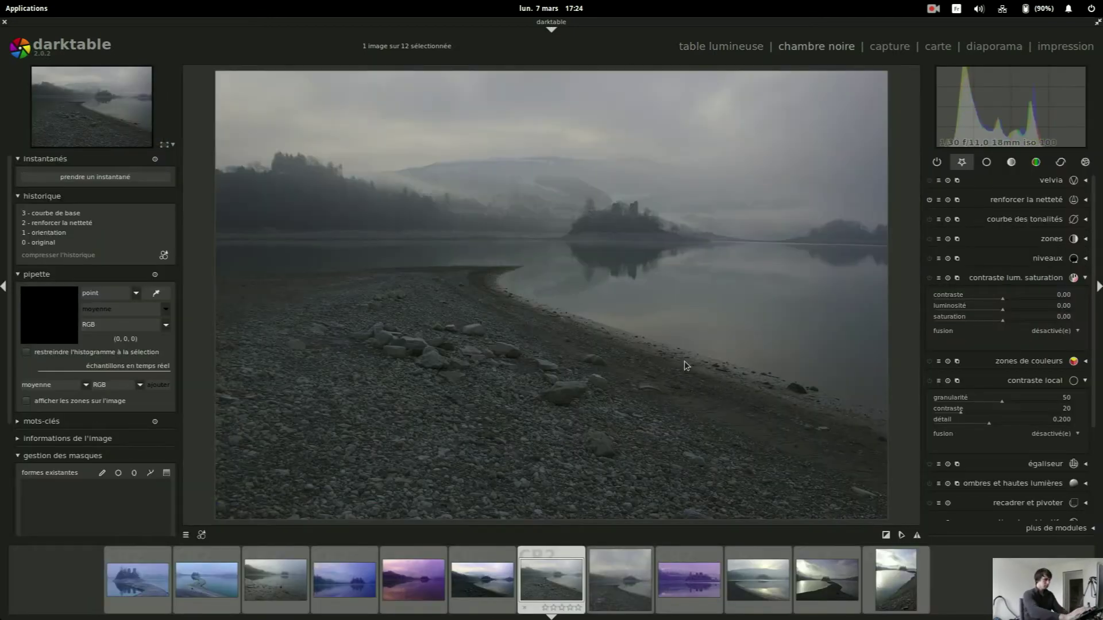
pyautogui.press('F11')
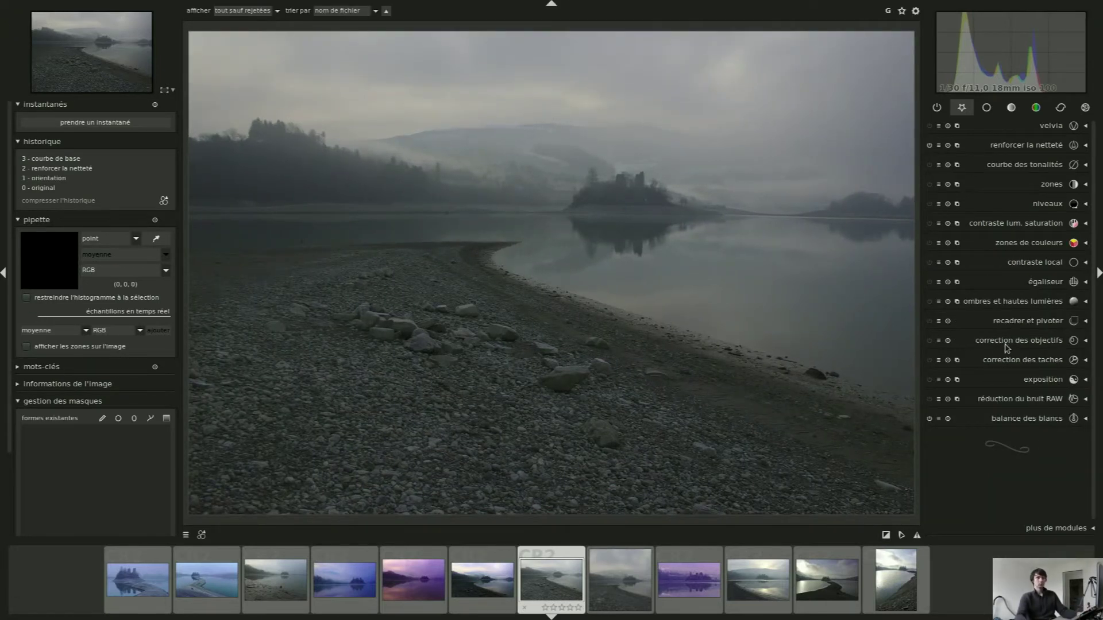
pyautogui.click(930, 340)
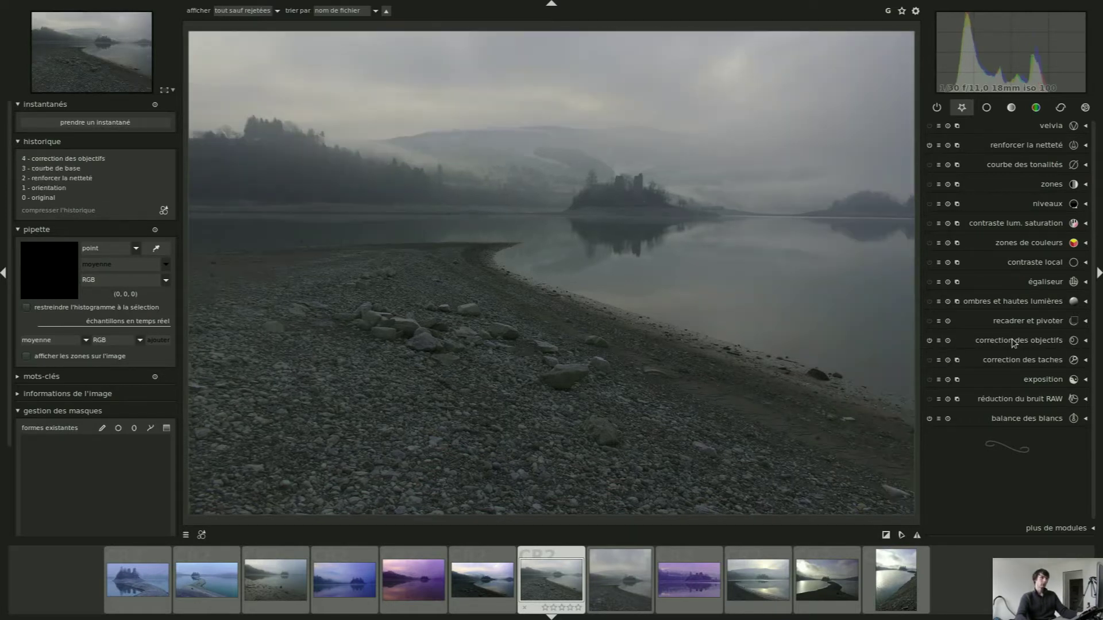
pyautogui.click(1013, 341)
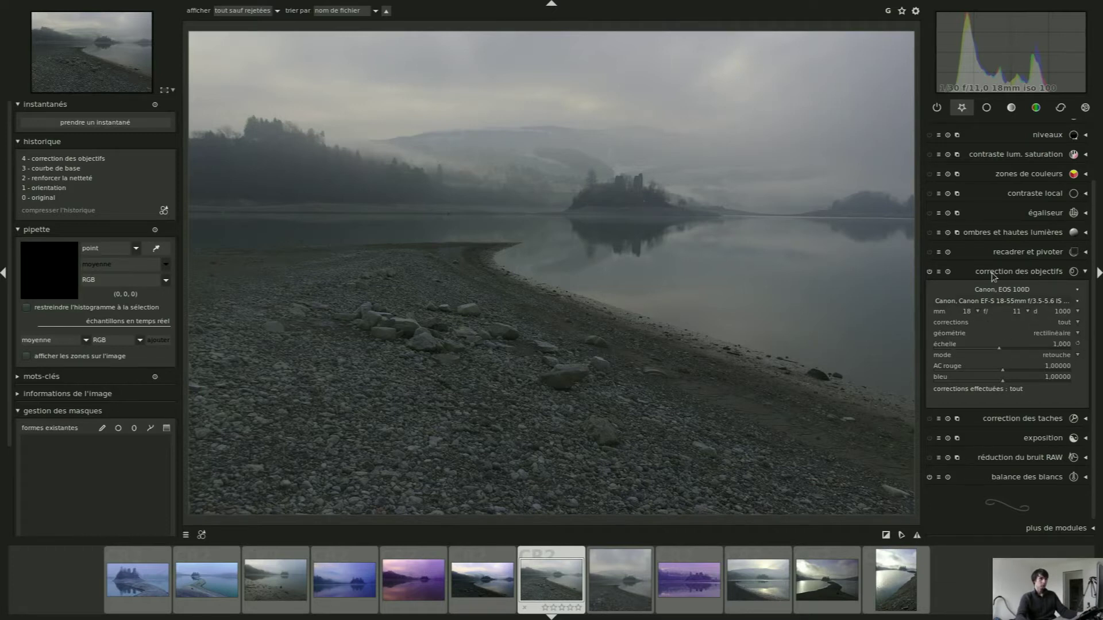
pyautogui.click(1009, 273)
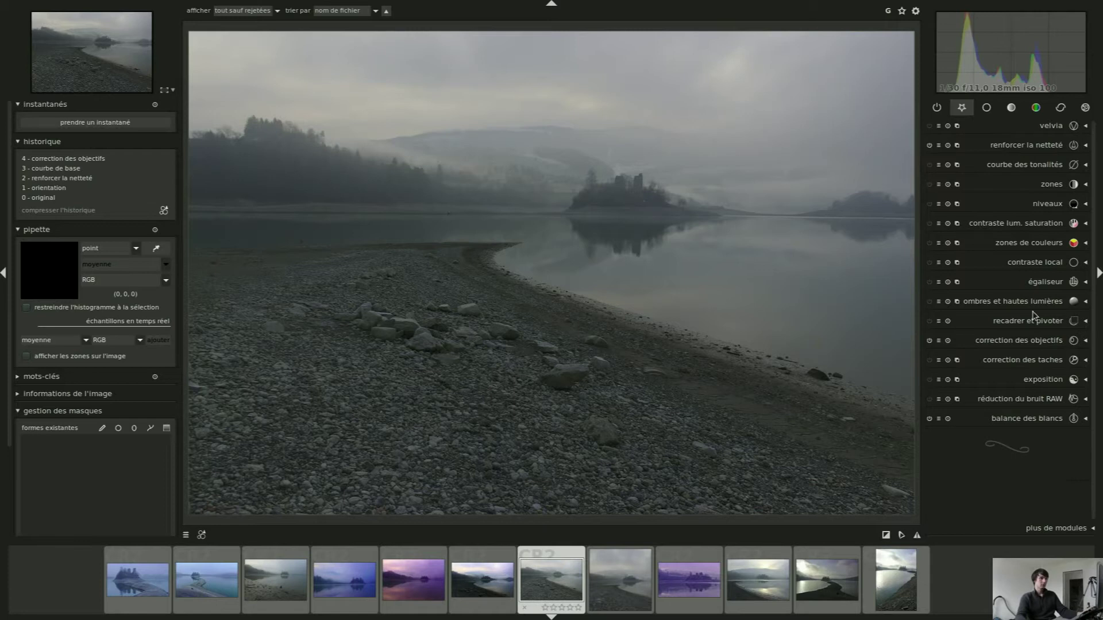
# Compare the picture with and without lens correction by toggling the module, leaving it enabled
pyautogui.click(930, 342)
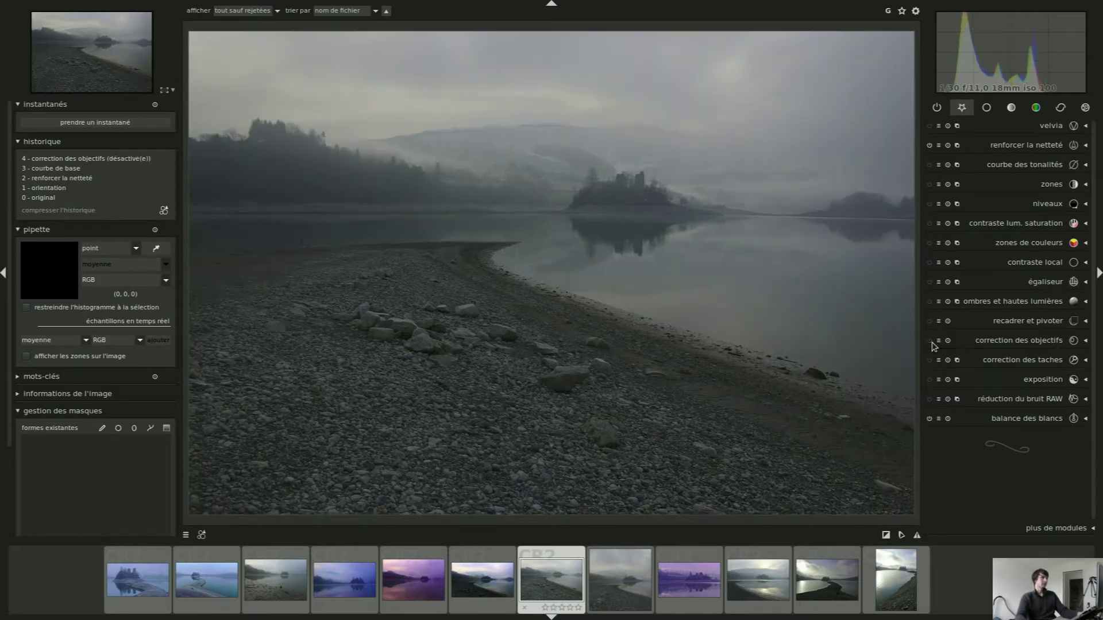
pyautogui.click(929, 341)
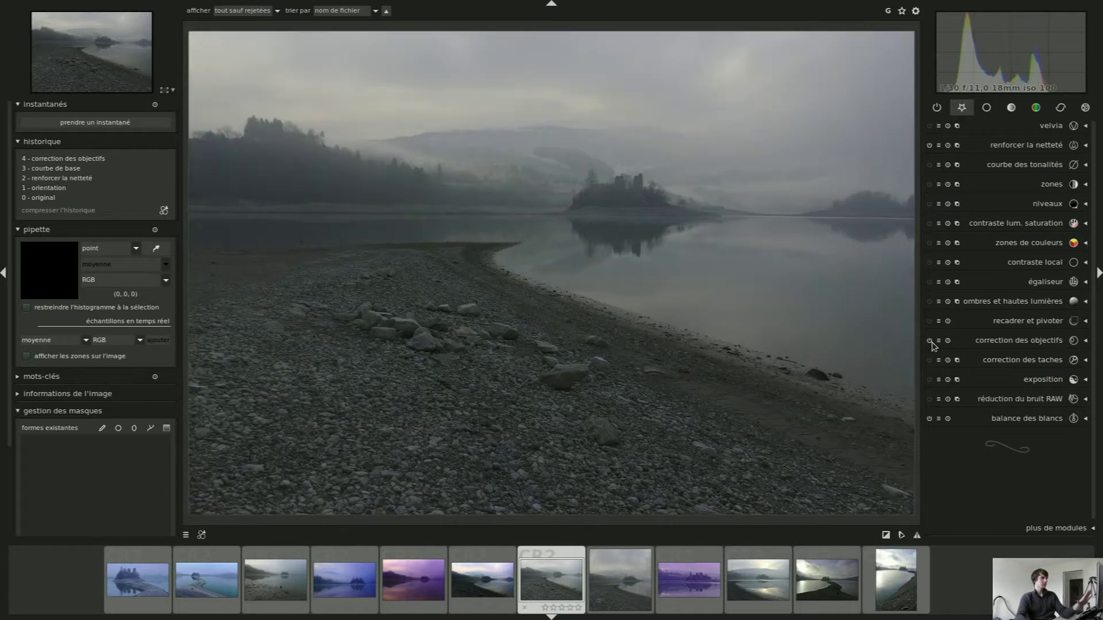
pyautogui.click(930, 341)
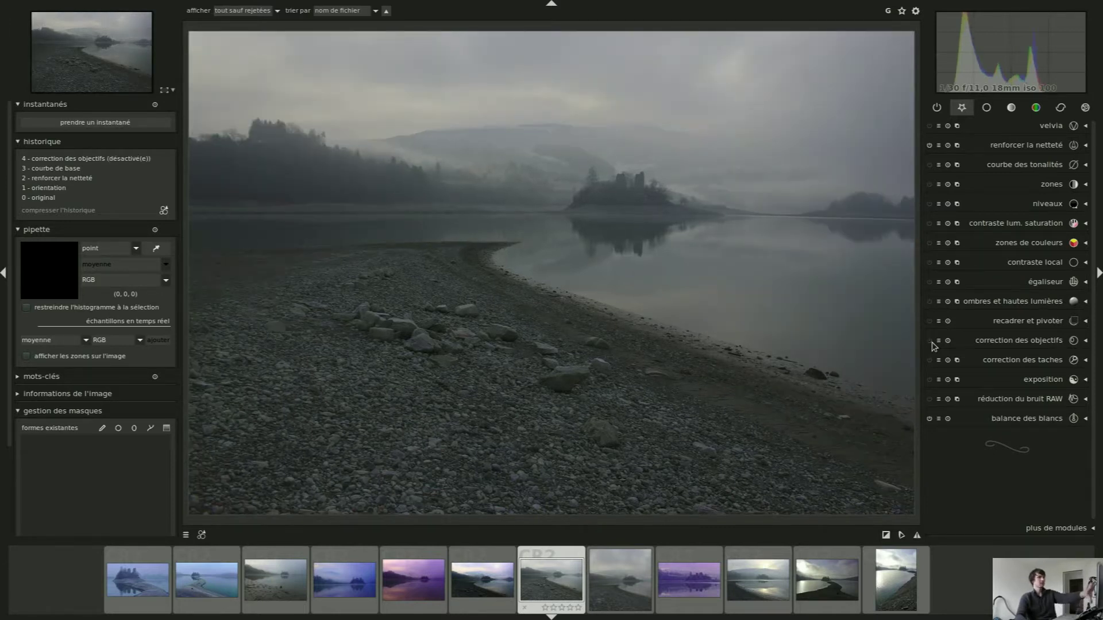
pyautogui.click(930, 341)
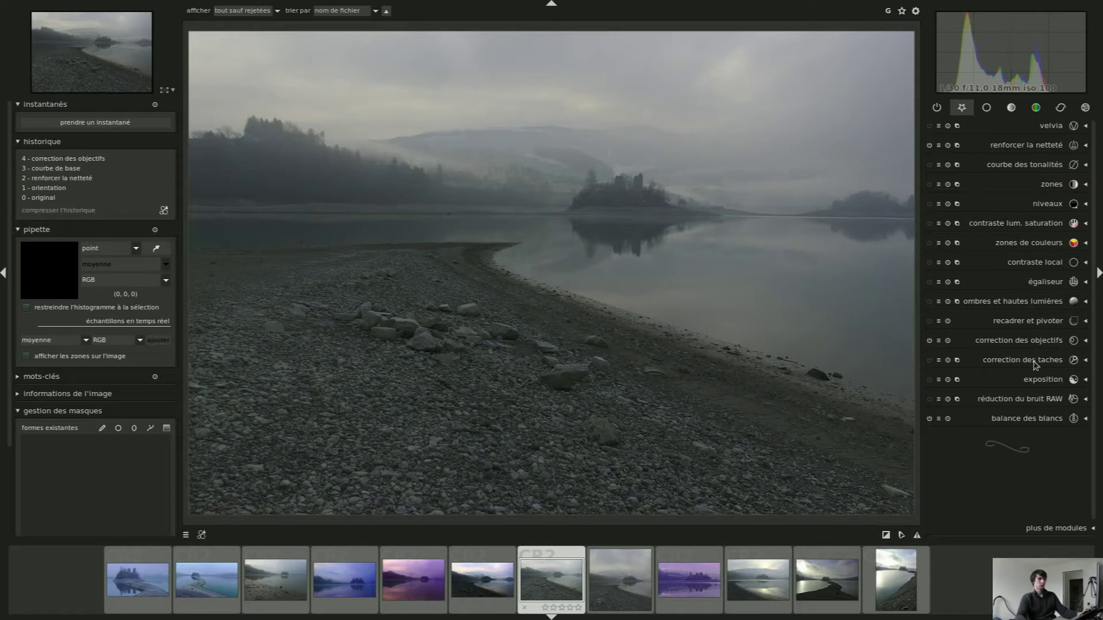
# Activate crop and rotate, set the aspect to free and extend the crop frame to the full height of the image
pyautogui.click(1028, 321)
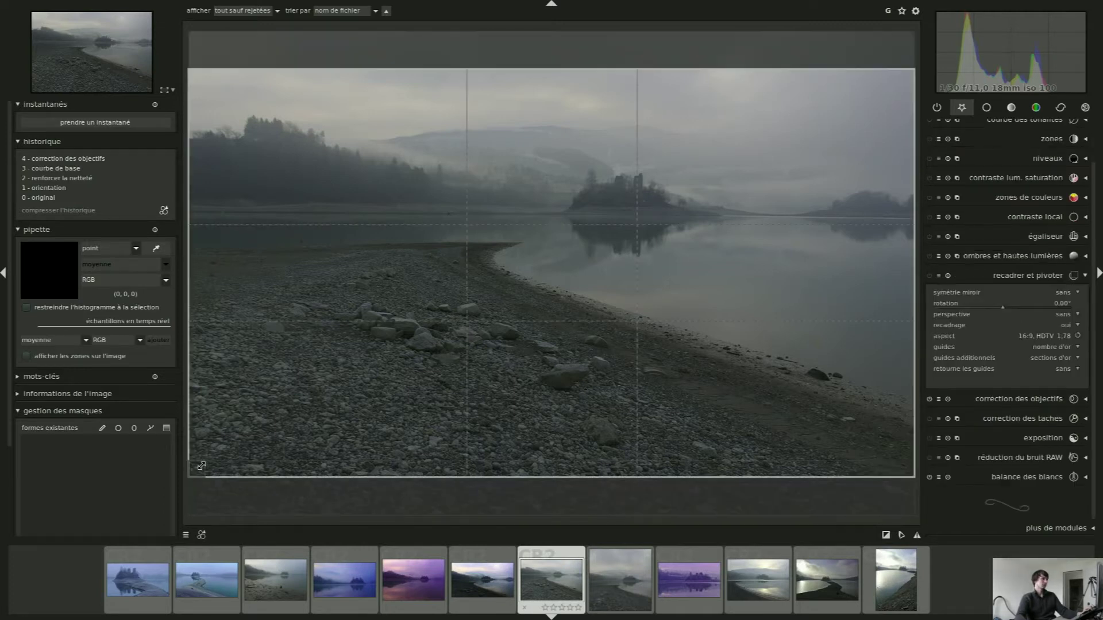
pyautogui.click(201, 465)
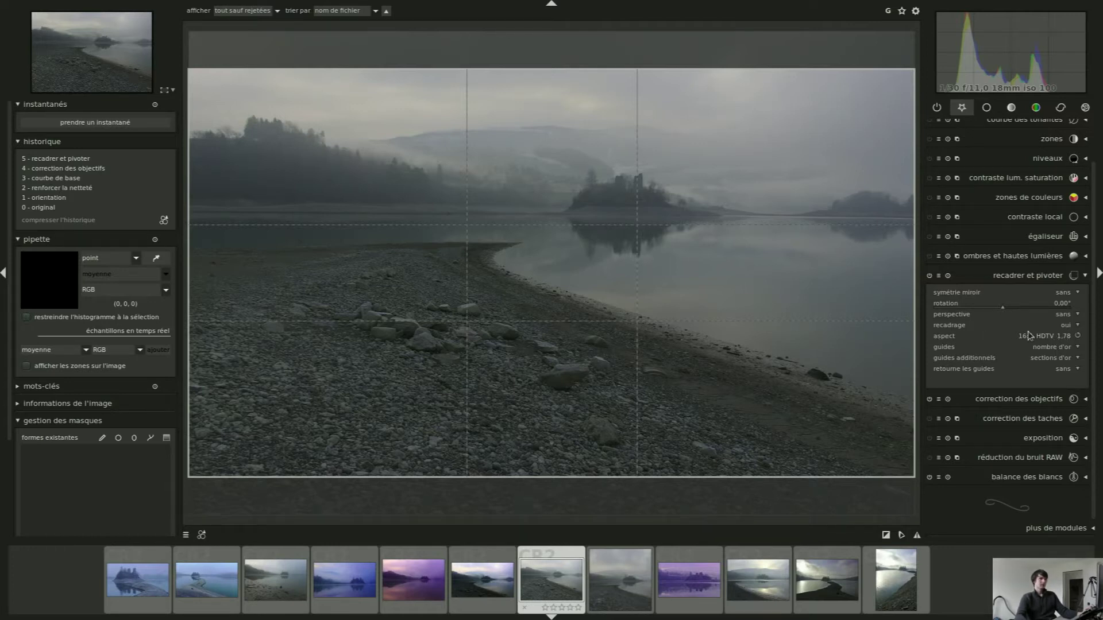
pyautogui.click(1057, 337)
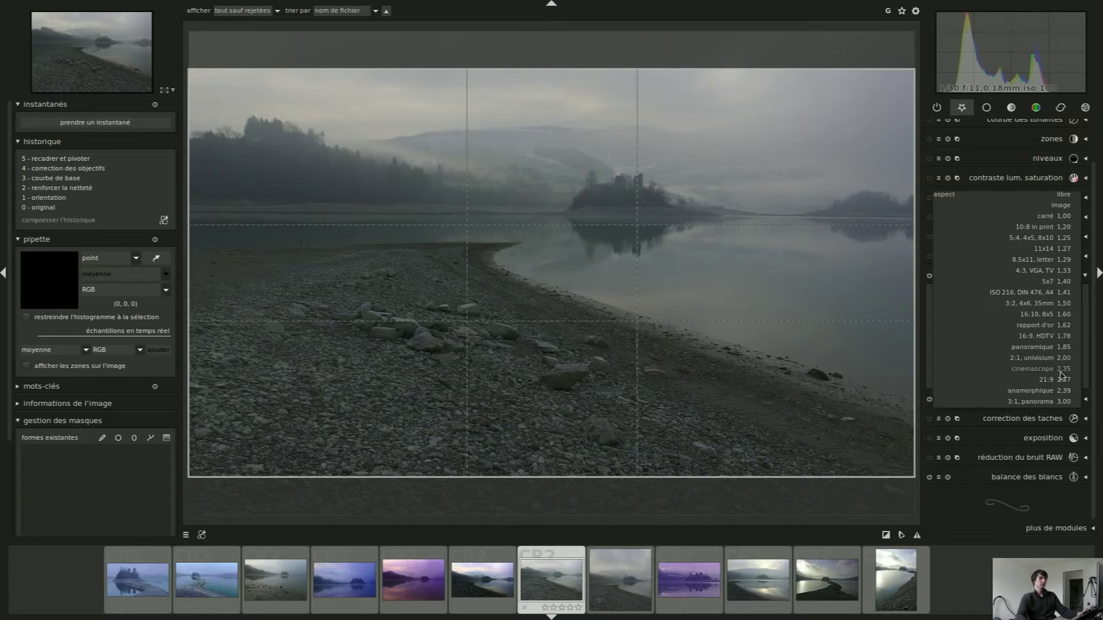
pyautogui.click(1066, 197)
pyautogui.moveTo(904, 76); pyautogui.dragTo(923, 22)
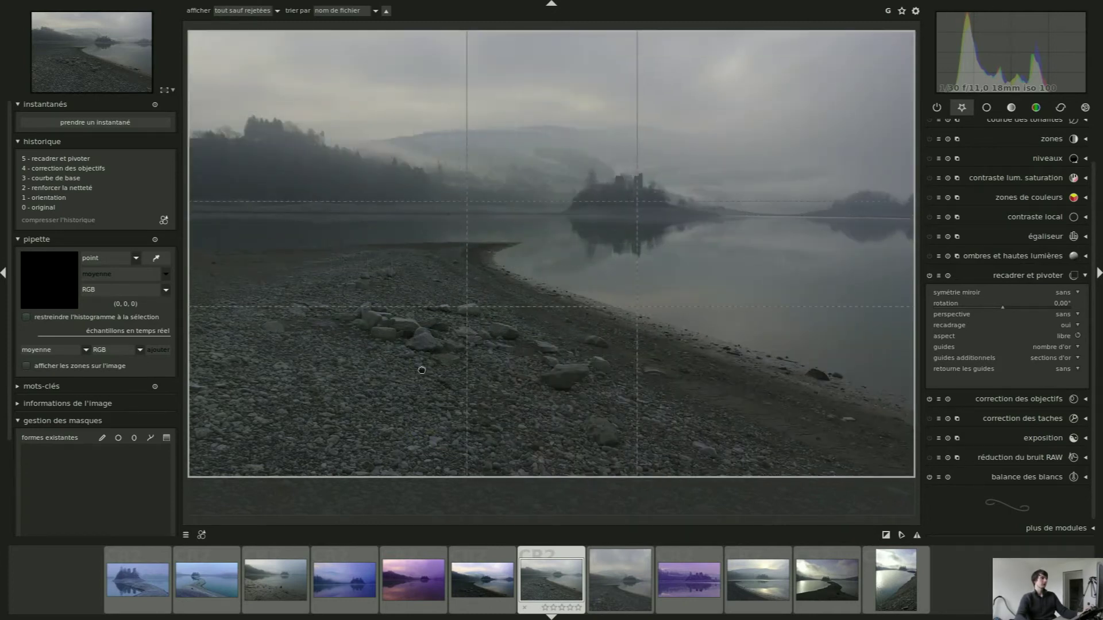
pyautogui.moveTo(286, 464); pyautogui.dragTo(286, 515)
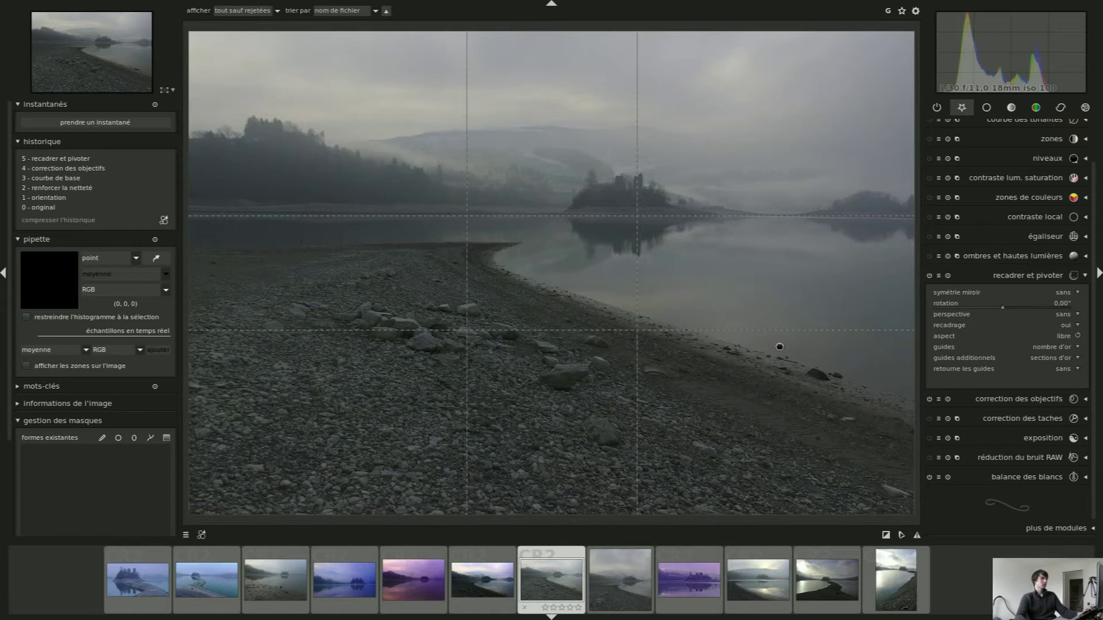
# Set the crop aspect to 16:9, move the frame to the image's upper edge and shrink it from its lower-left corner
pyautogui.click(1066, 337)
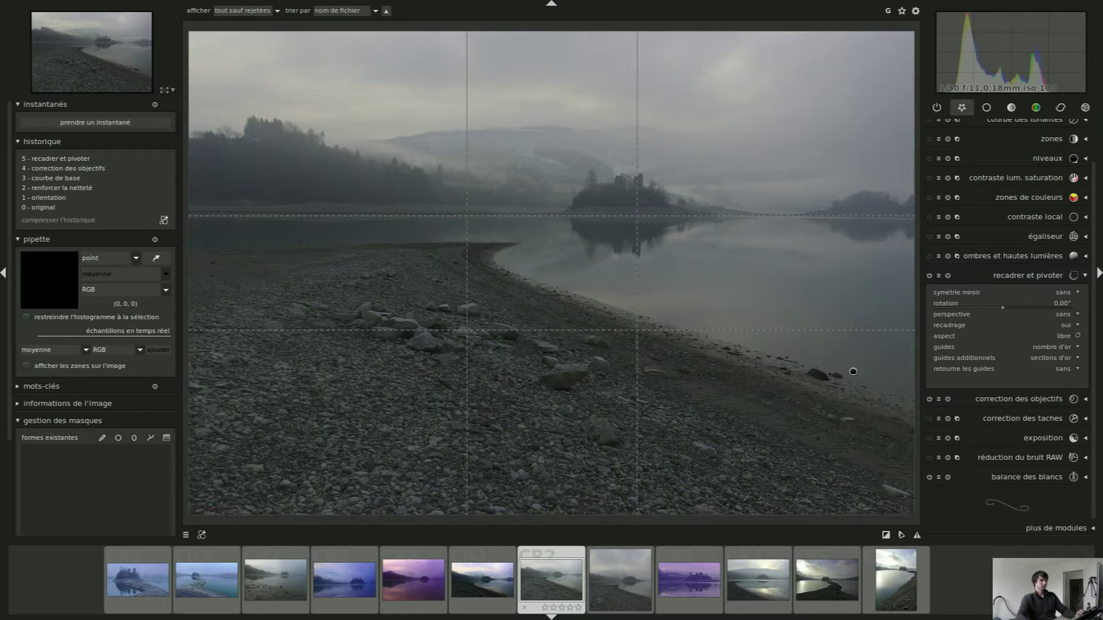
pyautogui.click(1062, 338)
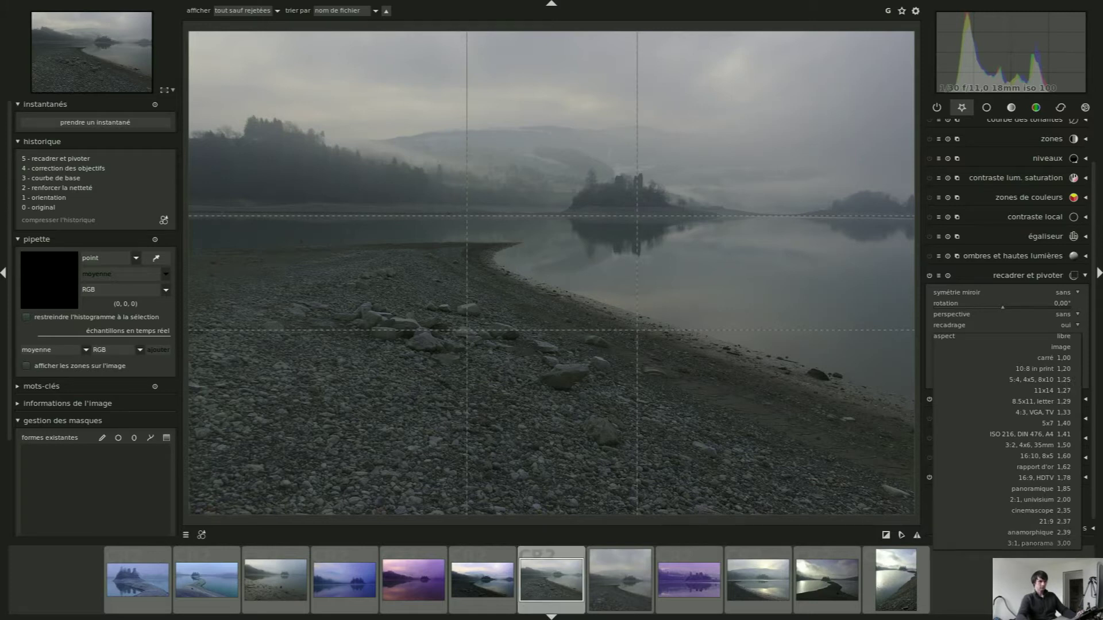
pyautogui.click(1041, 480)
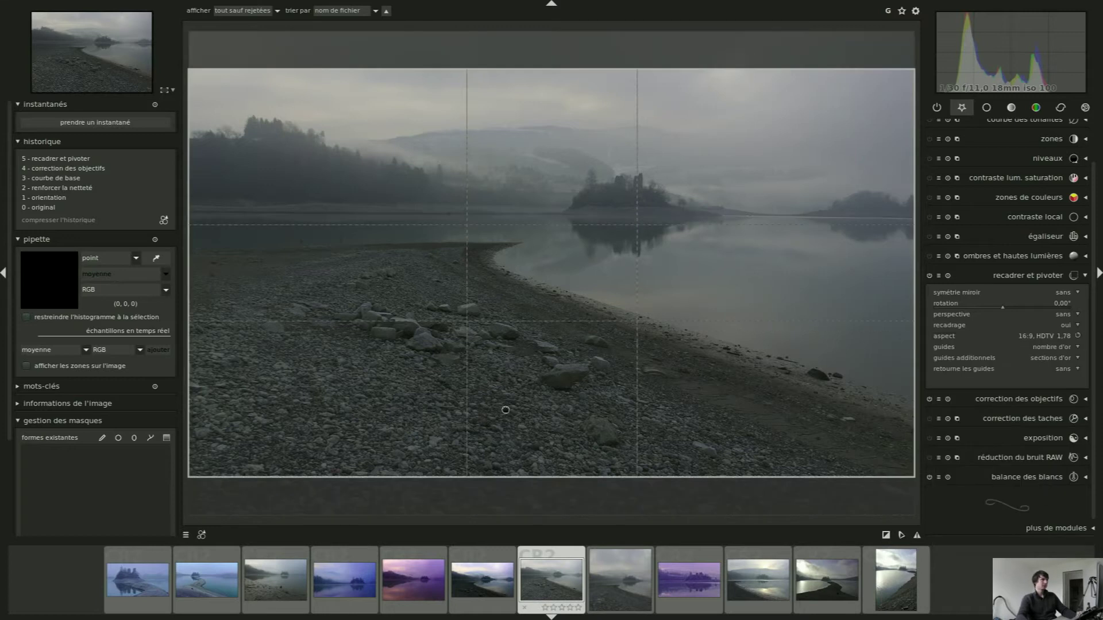
pyautogui.moveTo(235, 452); pyautogui.dragTo(145, 508)
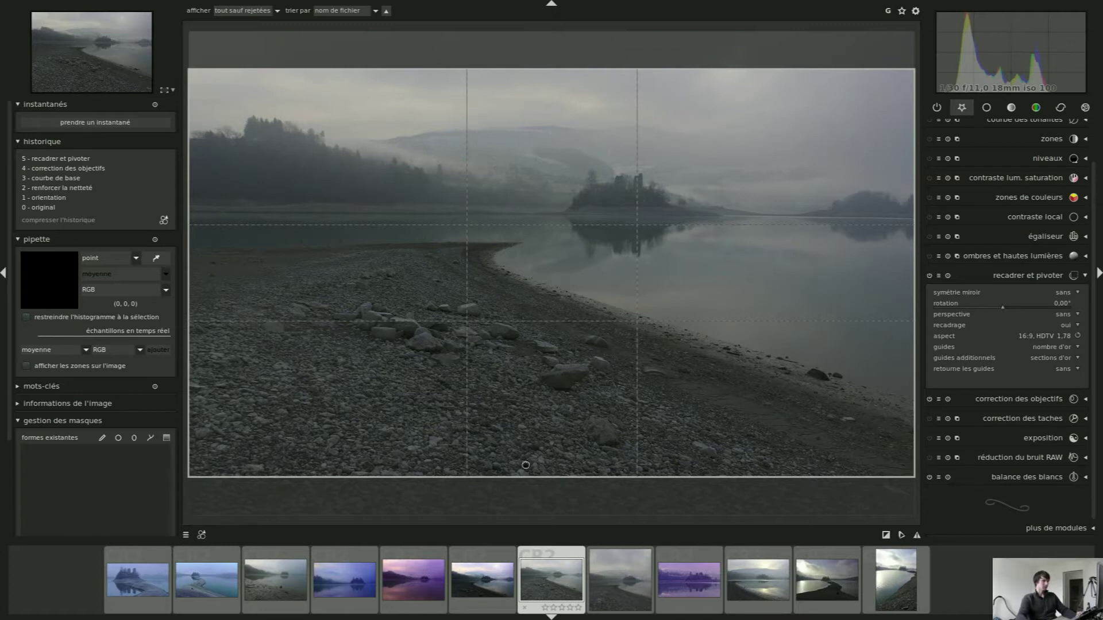
pyautogui.moveTo(623, 370); pyautogui.dragTo(643, 179)
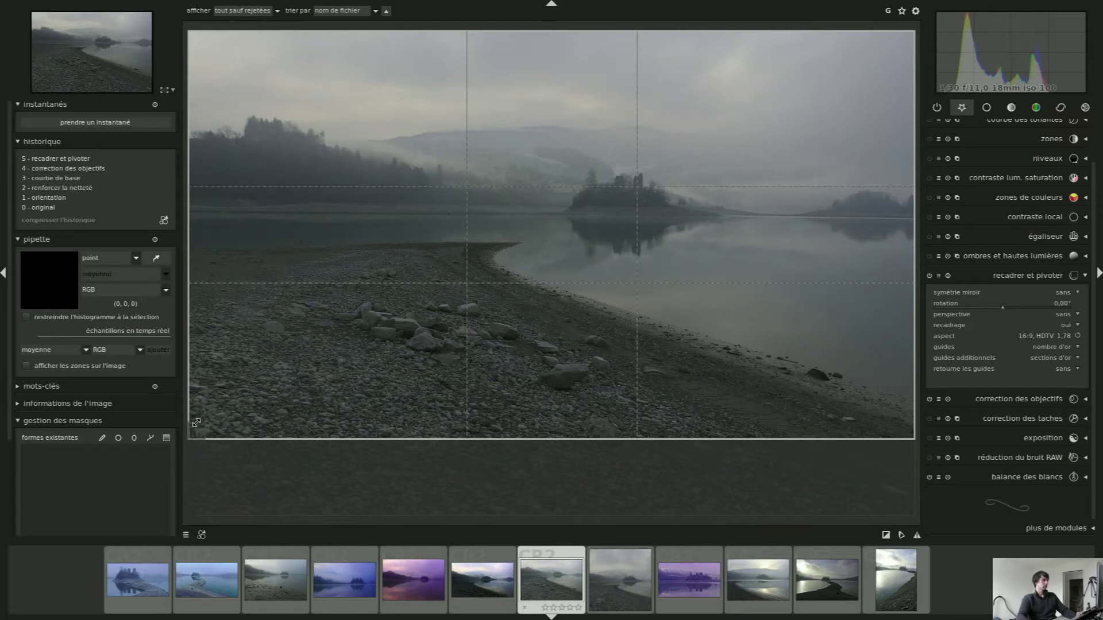
pyautogui.moveTo(196, 422); pyautogui.dragTo(296, 410)
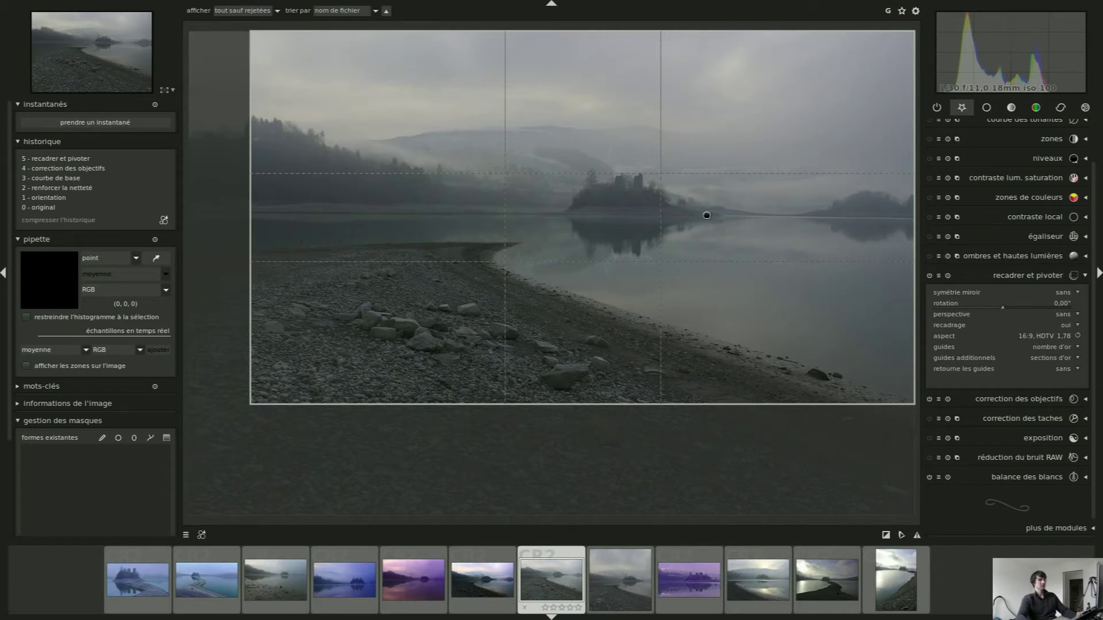
# Set the crop guides to the rule of thirds and straighten the image along the lake's horizon, rotating it by 0.50°
pyautogui.click(1063, 353)
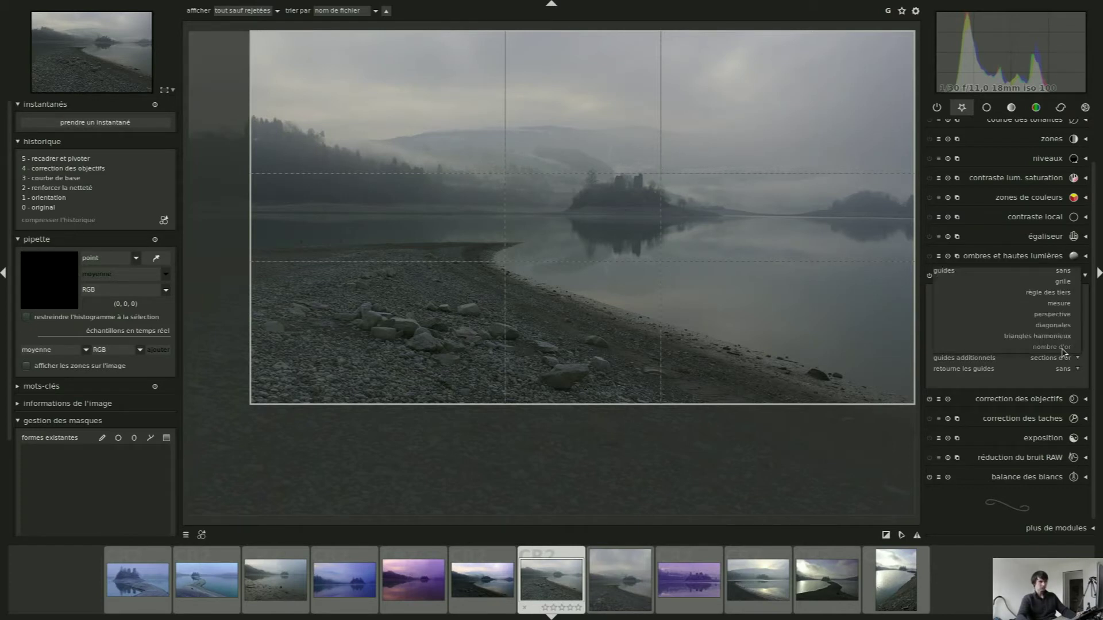
pyautogui.click(1061, 295)
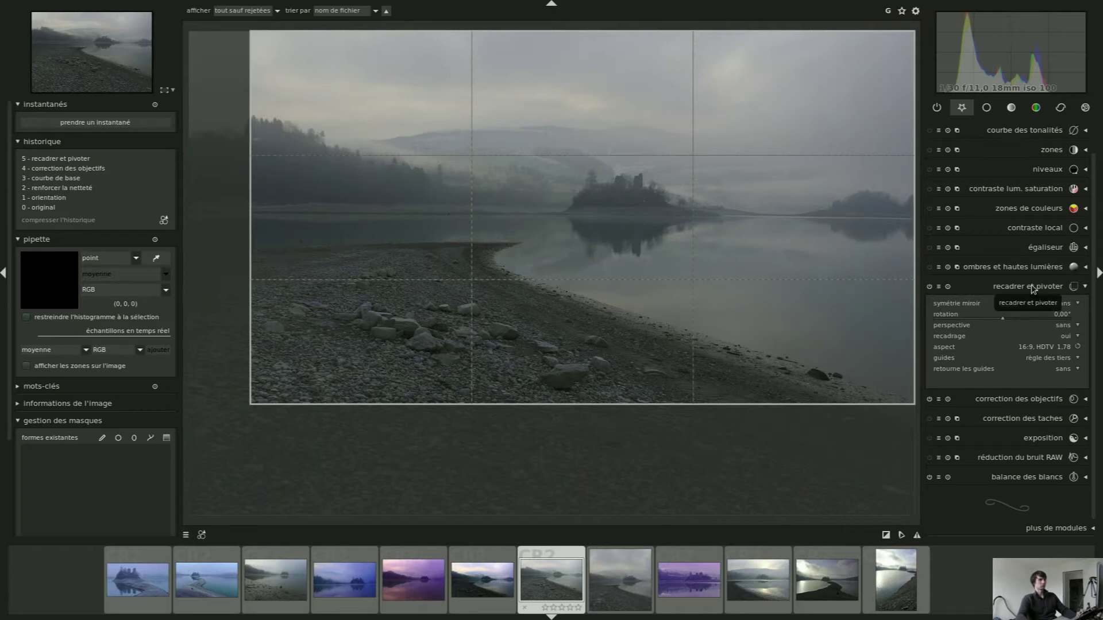
pyautogui.moveTo(917, 234); pyautogui.dragTo(903, 217)
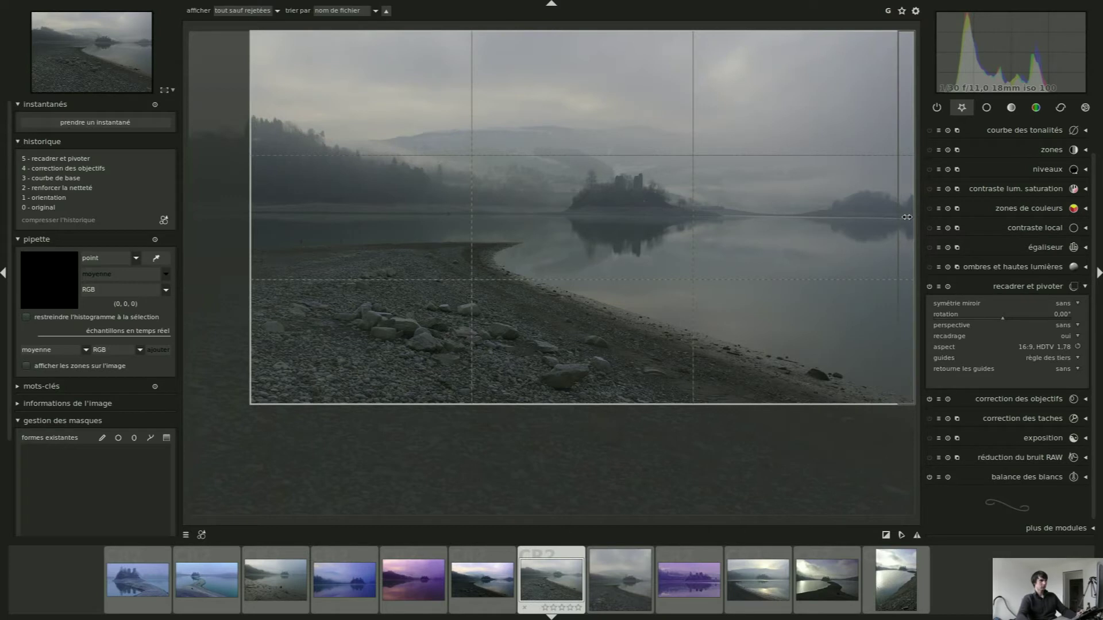
pyautogui.moveTo(906, 217); pyautogui.dragTo(189, 211)
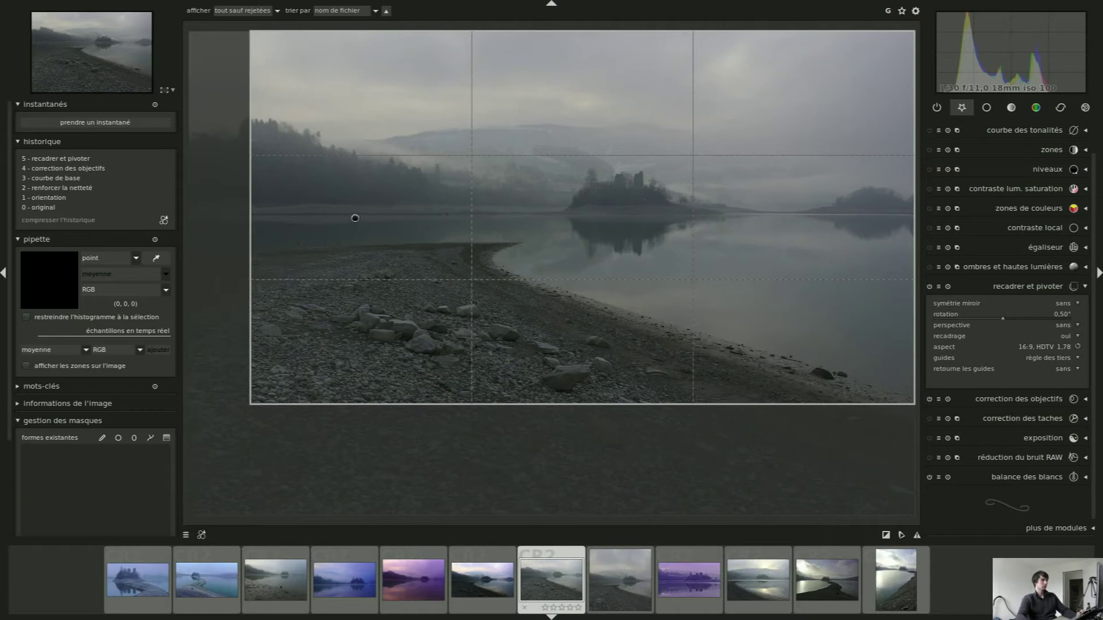
# Enlarge the crop frame slightly from its lower-left corner, apply the crop and collapse the crop and rotate module
pyautogui.moveTo(256, 396); pyautogui.dragTo(250, 402)
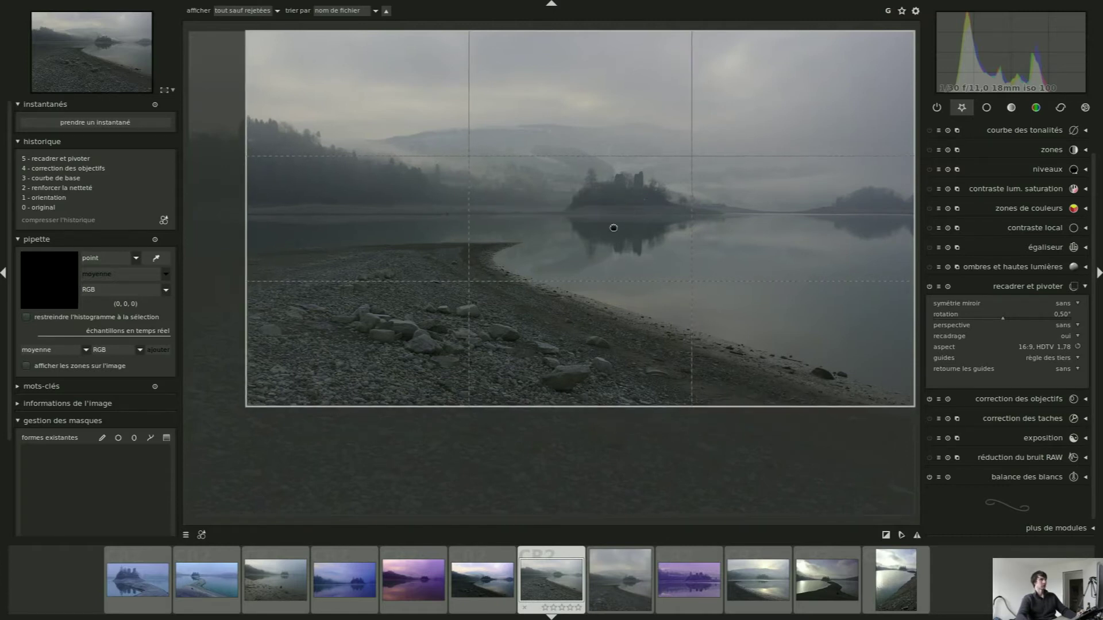
pyautogui.doubleClick(670, 213)
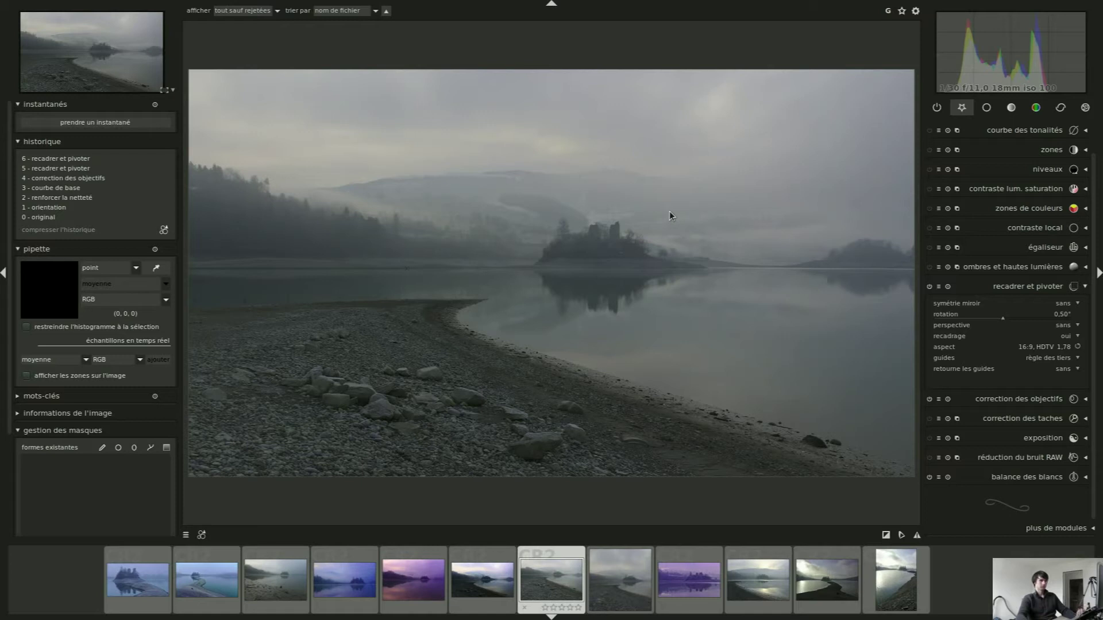
pyautogui.click(1049, 290)
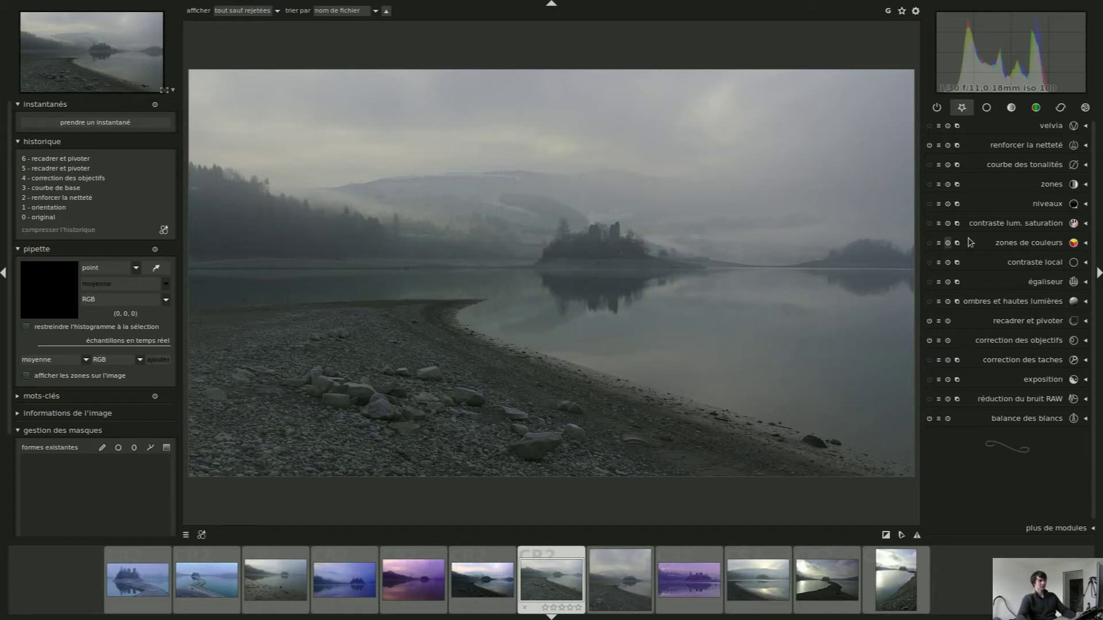
# Set the brightness to 0.17 and the contrast to 0.01 in the contrast, brightness and saturation module
pyautogui.click(1039, 226)
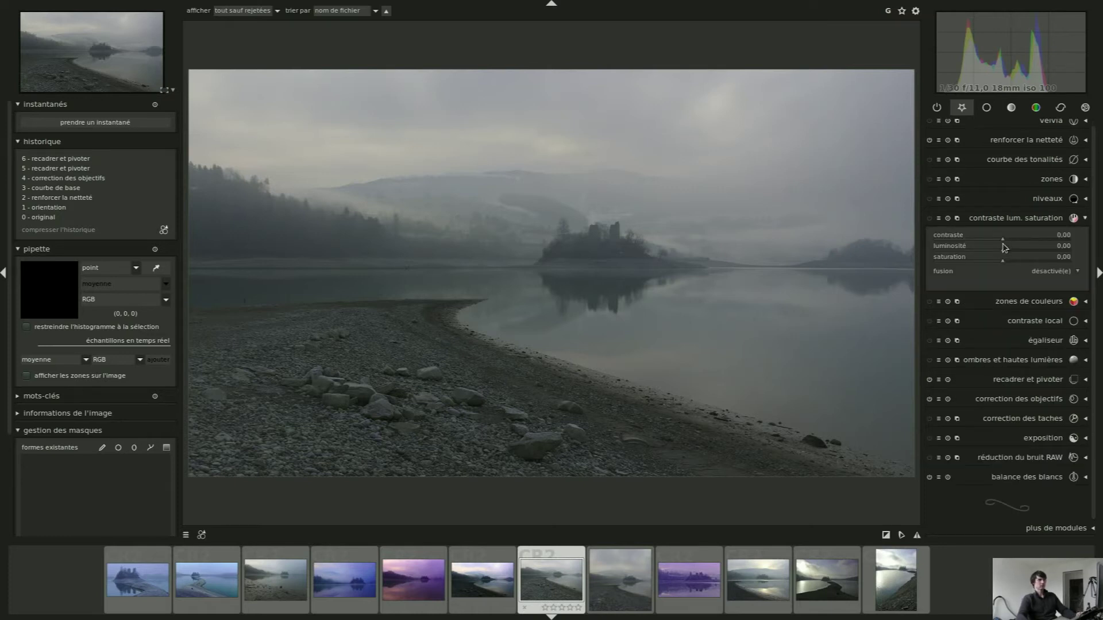
pyautogui.moveTo(1005, 246); pyautogui.dragTo(1013, 253)
pyautogui.scroll(5, 1014, 254)
pyautogui.scroll(-1, 1013, 254)
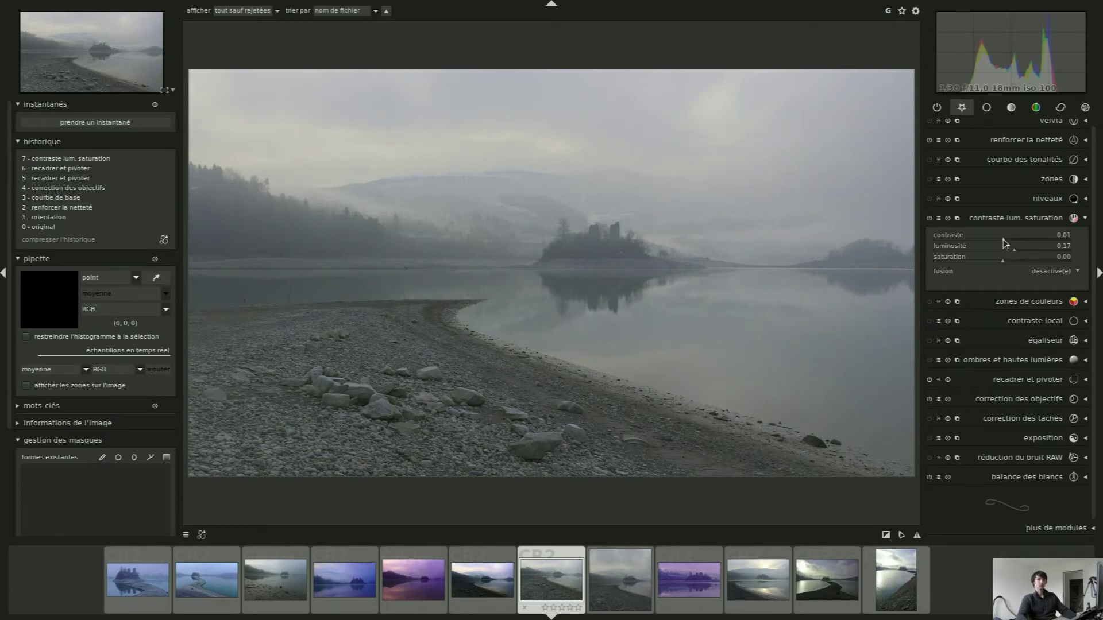
# Set the contrast to 0.32 and the saturation to 0.38, and collapse the contrast, brightness and saturation module
pyautogui.moveTo(1003, 244); pyautogui.dragTo(1022, 244)
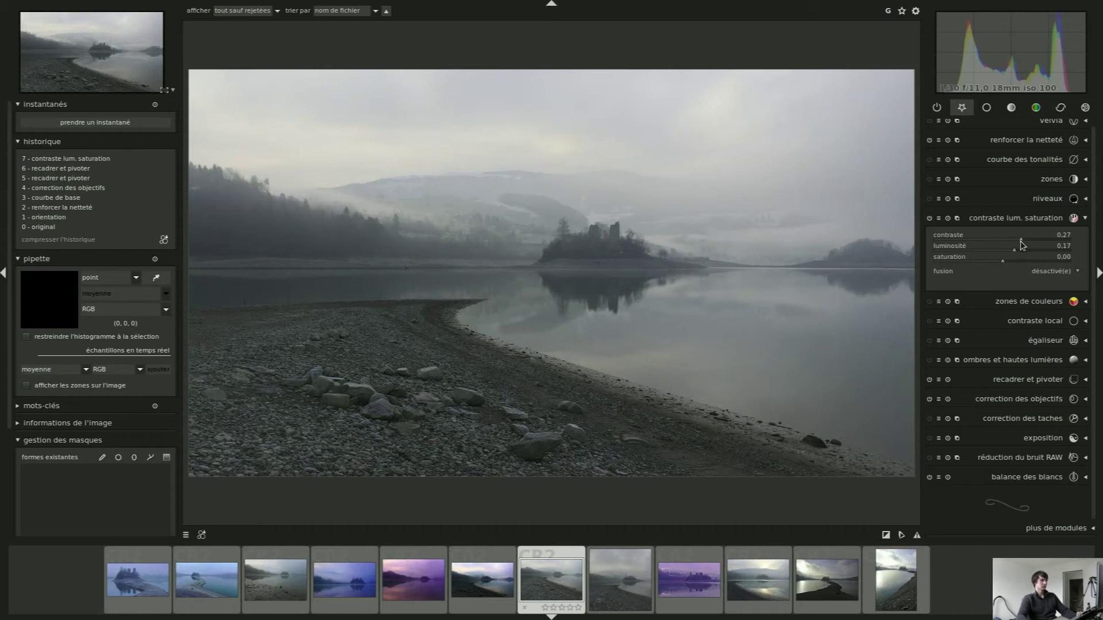
pyautogui.moveTo(1022, 244); pyautogui.dragTo(1020, 245)
pyautogui.moveTo(1020, 245)
pyautogui.mouseDown()
pyautogui.moveTo(1054, 241)
pyautogui.moveTo(1024, 247)
pyautogui.mouseUp()
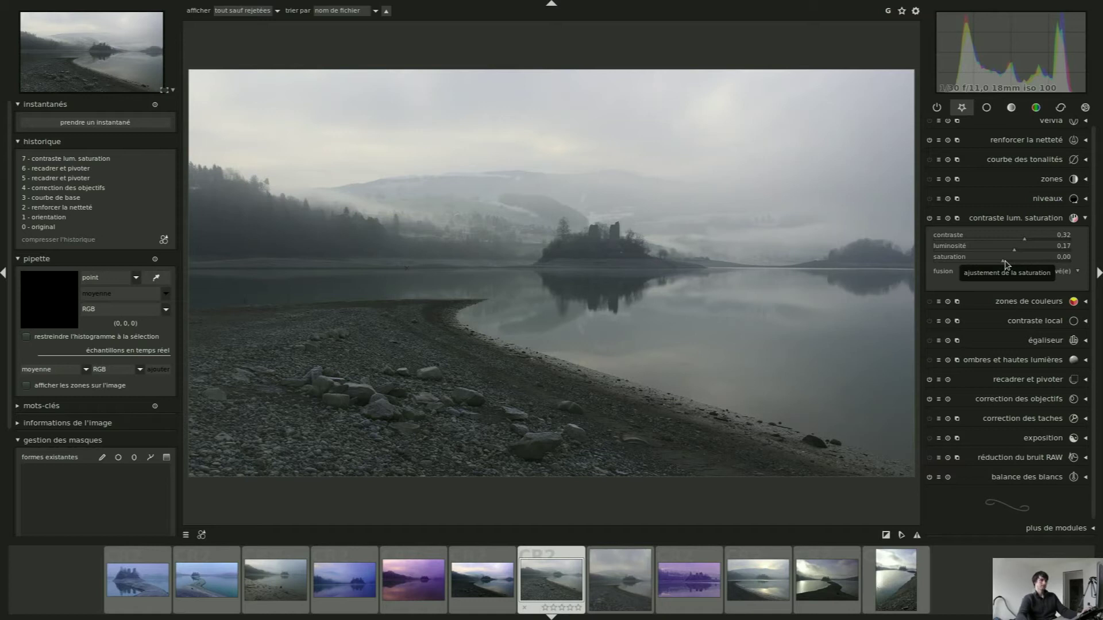
pyautogui.moveTo(1005, 264); pyautogui.dragTo(1085, 263)
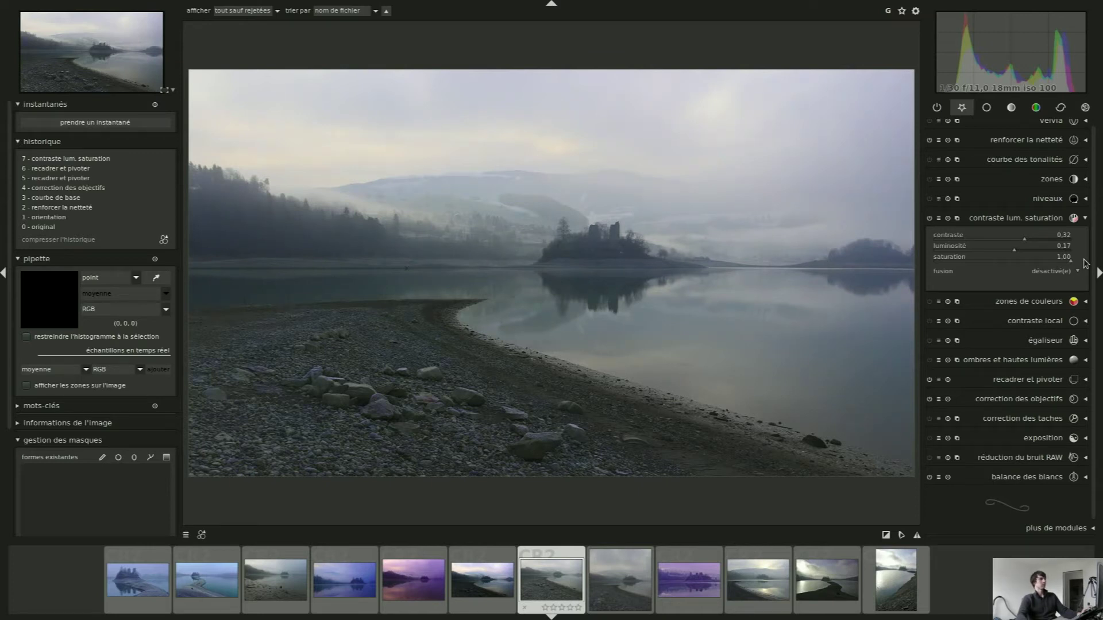
pyautogui.click(1068, 260)
pyautogui.moveTo(1067, 260); pyautogui.dragTo(1029, 274)
pyautogui.click(1034, 220)
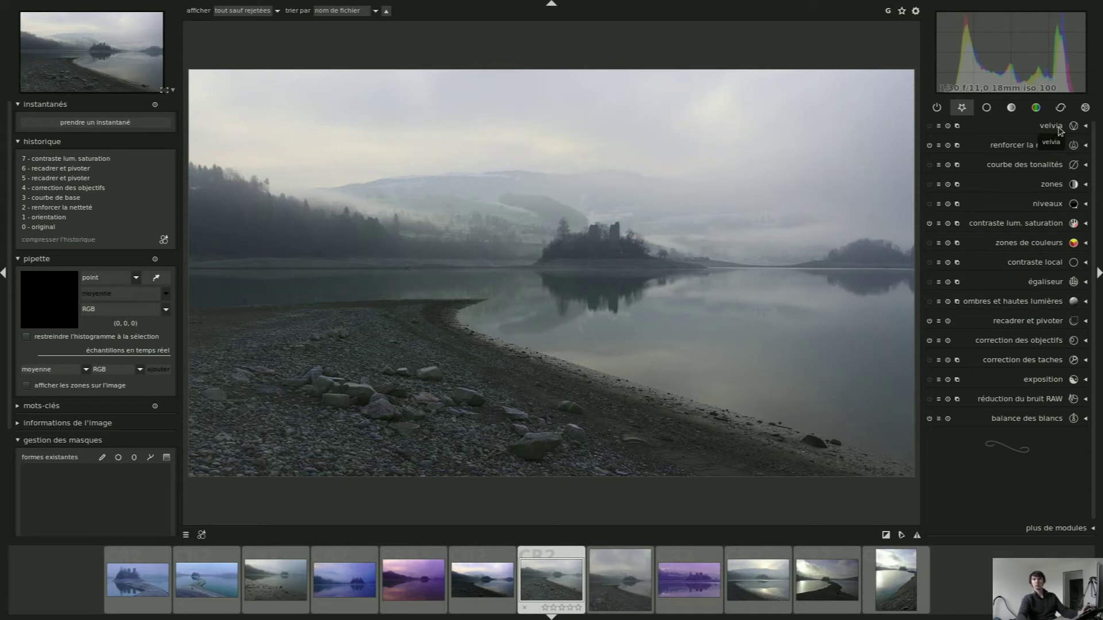
# Apply the vibrance module at 100% and toggle it off and on to compare its effect on the image
pyautogui.click(1061, 108)
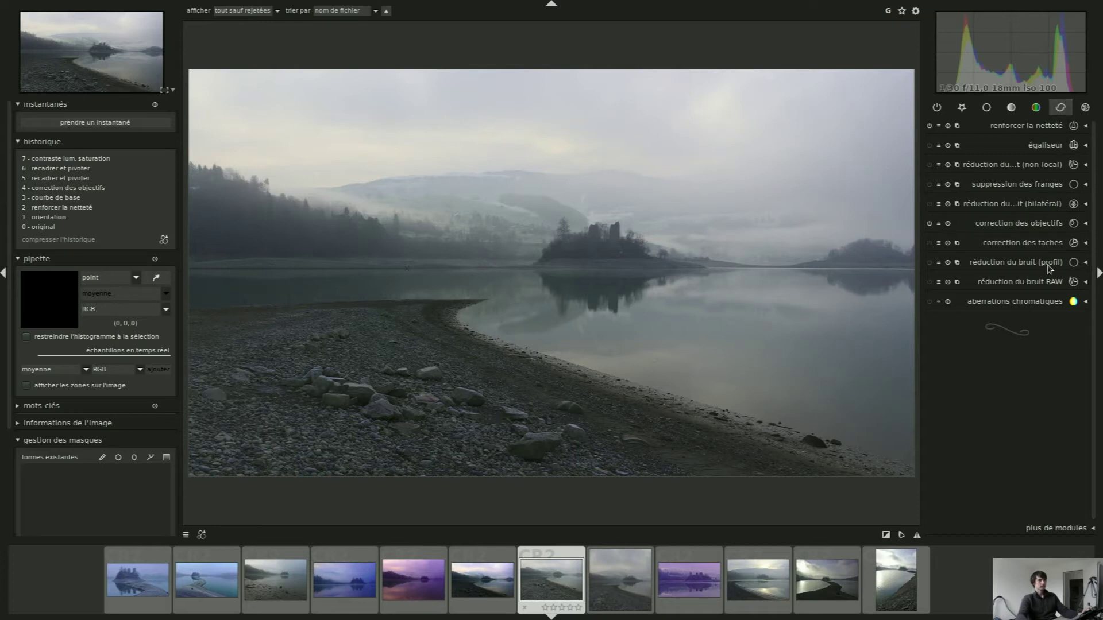
pyautogui.click(1037, 109)
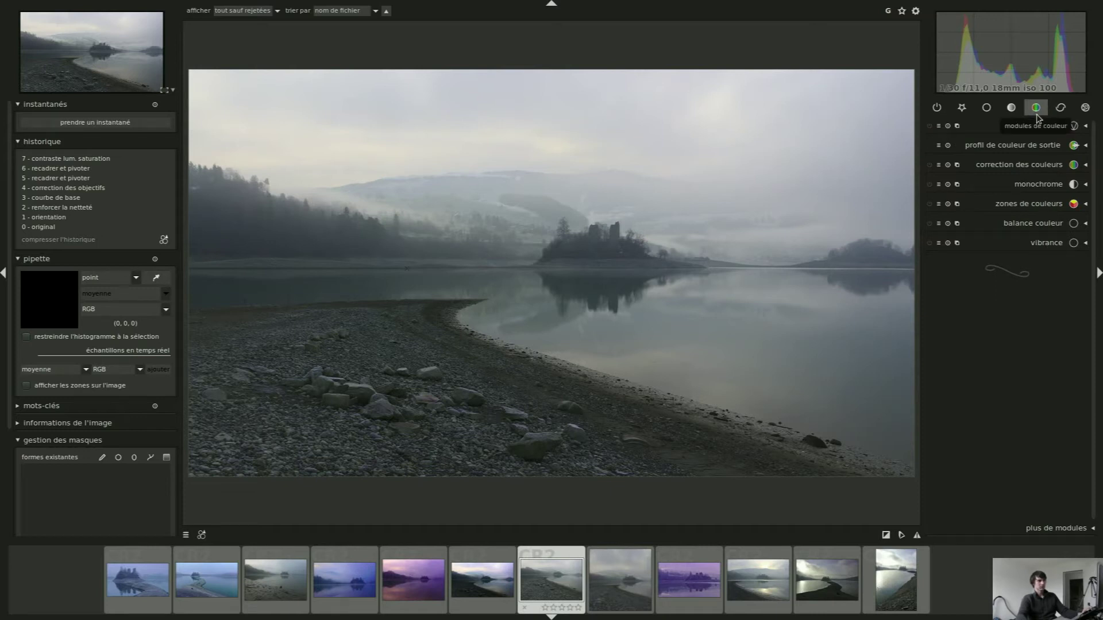
pyautogui.click(1048, 243)
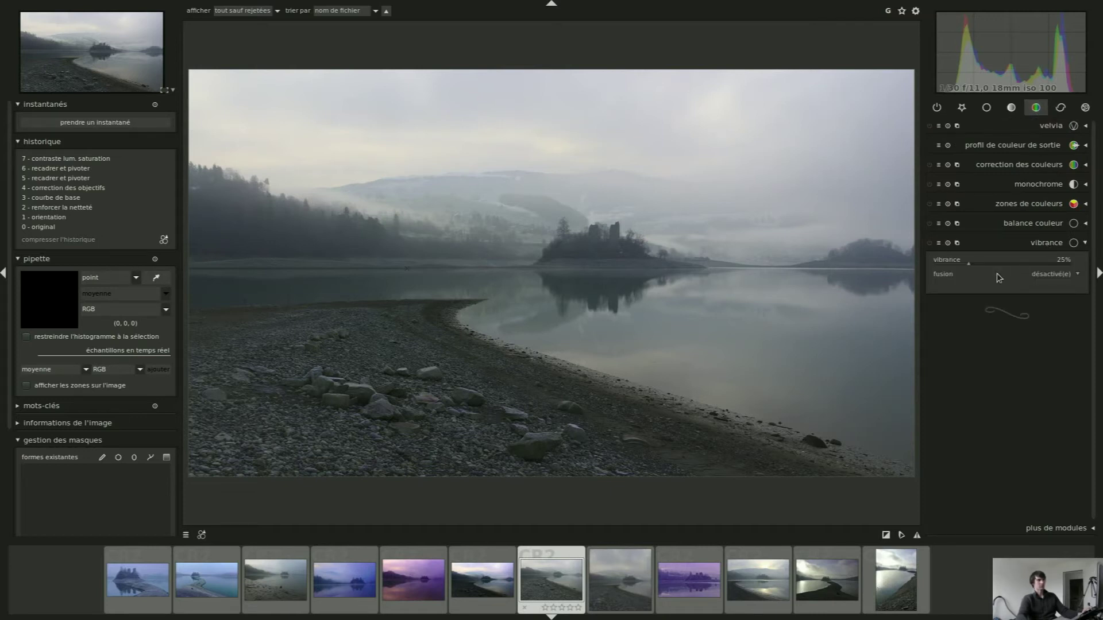
pyautogui.moveTo(971, 266); pyautogui.dragTo(1092, 284)
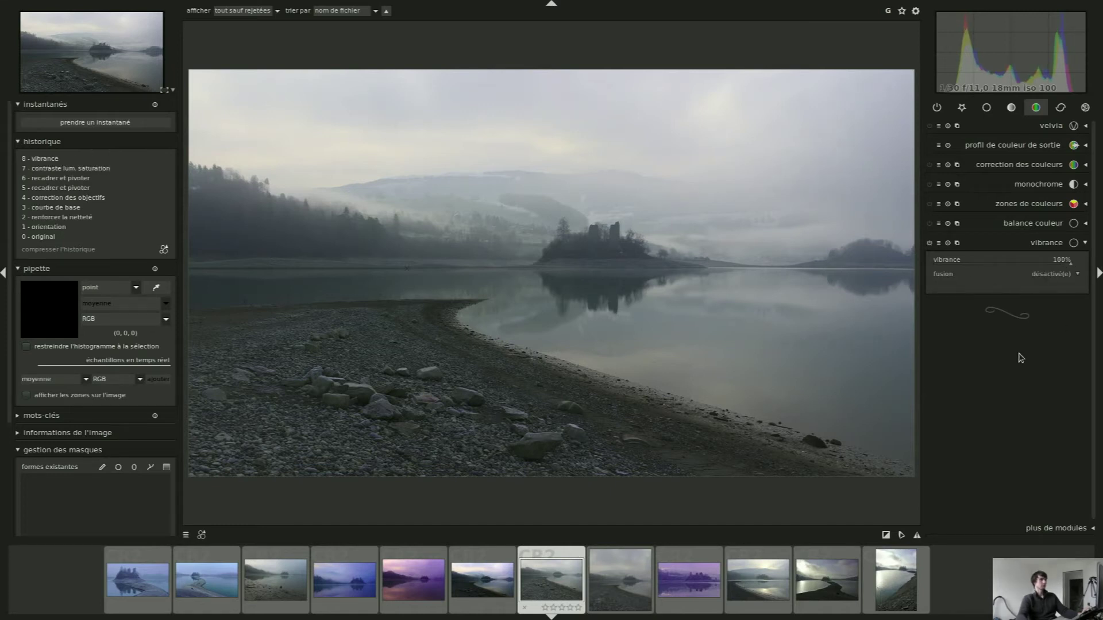
pyautogui.click(930, 243)
pyautogui.click(930, 244)
pyautogui.click(930, 243)
pyautogui.click(930, 244)
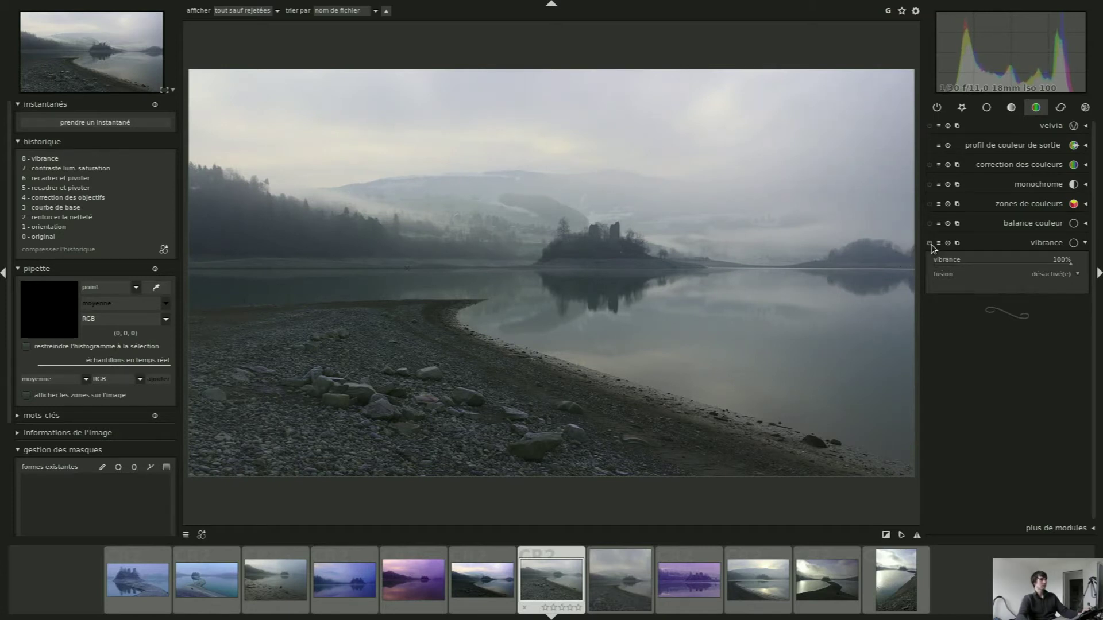
# Blend the vibrance module uniformly in soft light mode (lumière douce) and set the vibrance to 51%
pyautogui.click(1067, 276)
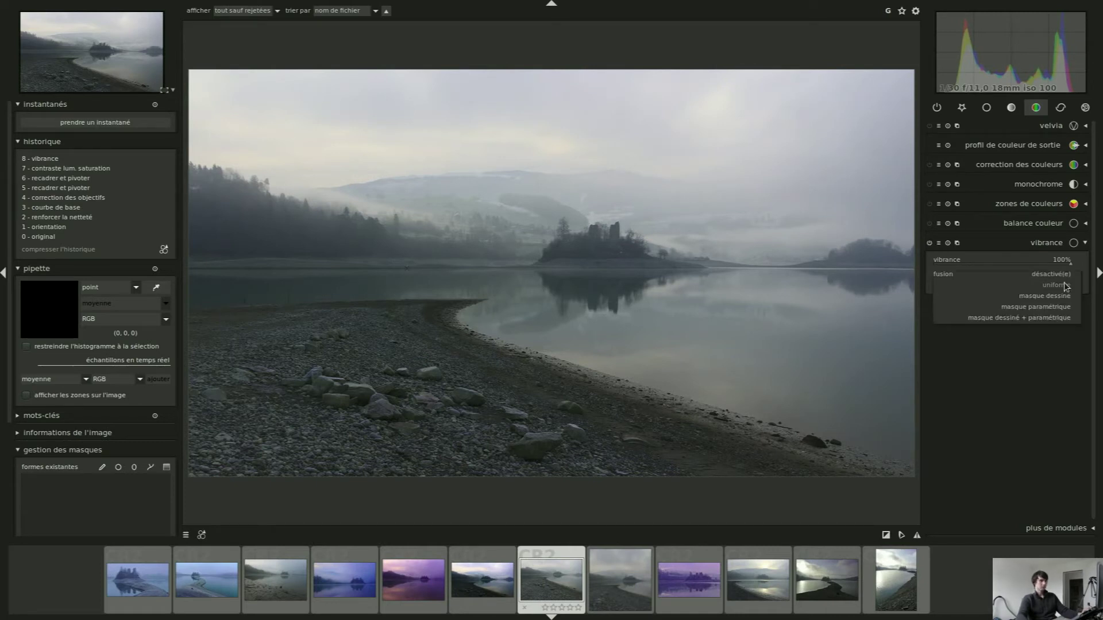
pyautogui.click(1066, 285)
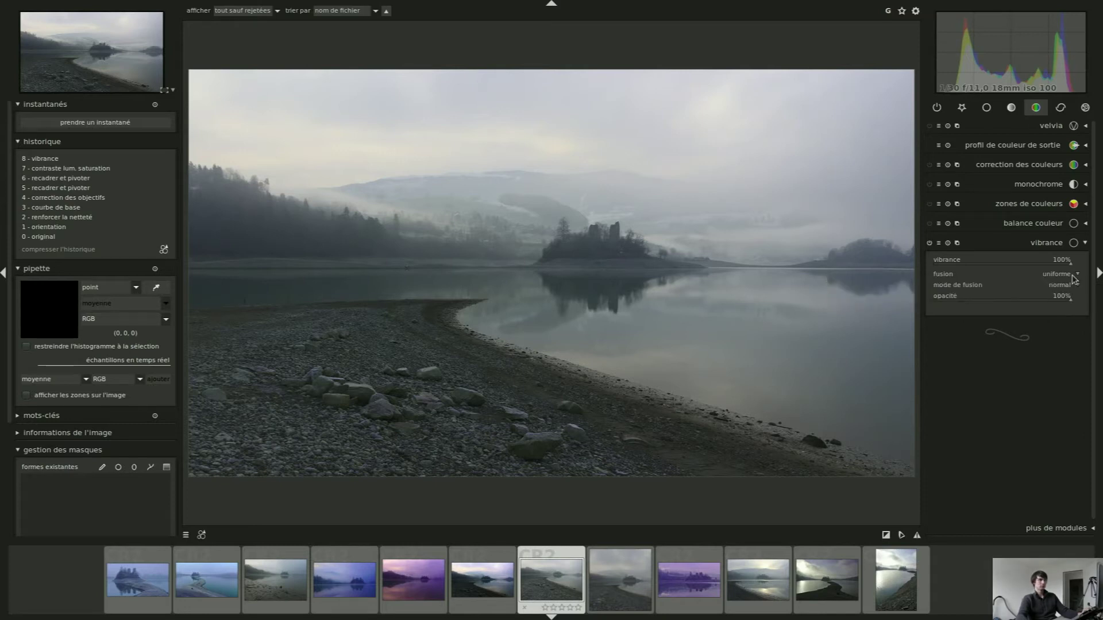
pyautogui.click(1069, 286)
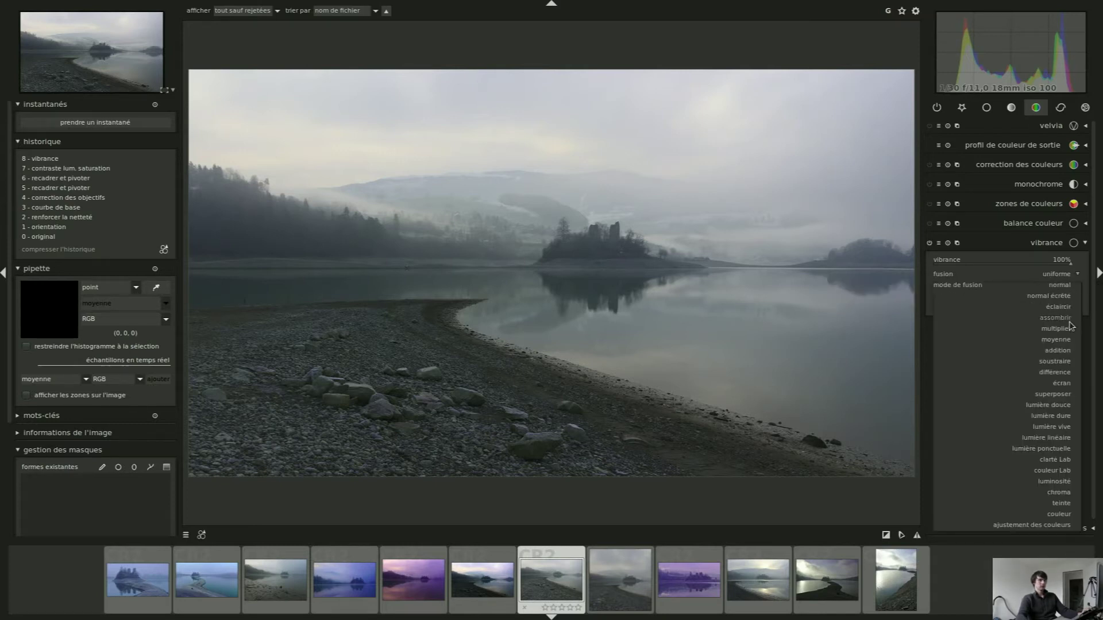
pyautogui.click(1066, 405)
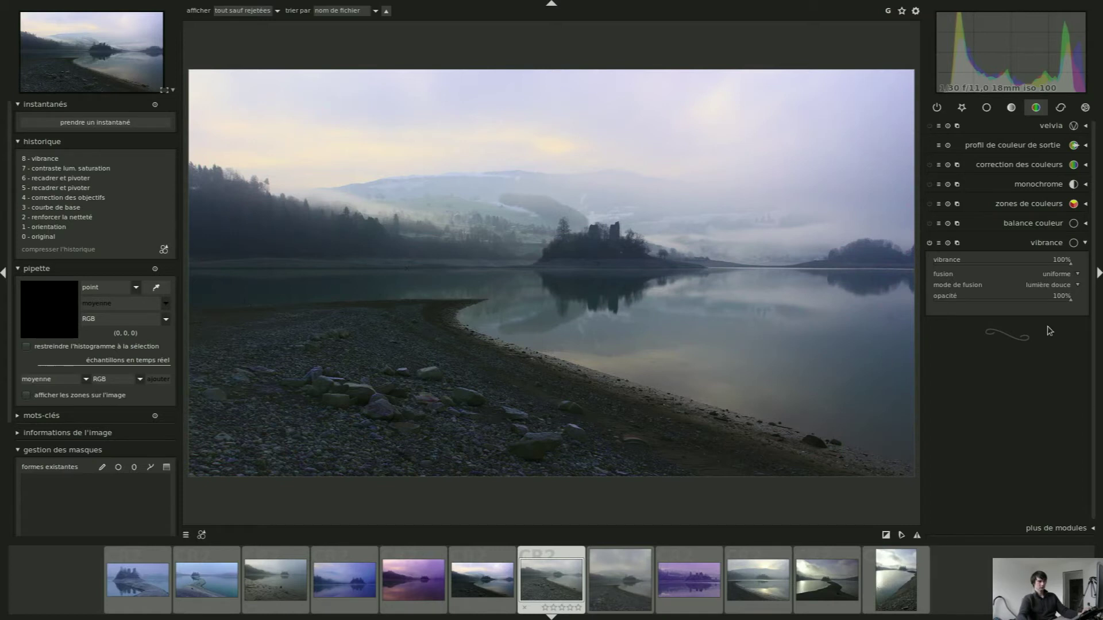
pyautogui.moveTo(1063, 263)
pyautogui.mouseDown()
pyautogui.moveTo(966, 283)
pyautogui.moveTo(926, 271)
pyautogui.moveTo(1040, 261)
pyautogui.moveTo(1009, 261)
pyautogui.mouseUp()
pyautogui.moveTo(1010, 262); pyautogui.dragTo(1006, 266)
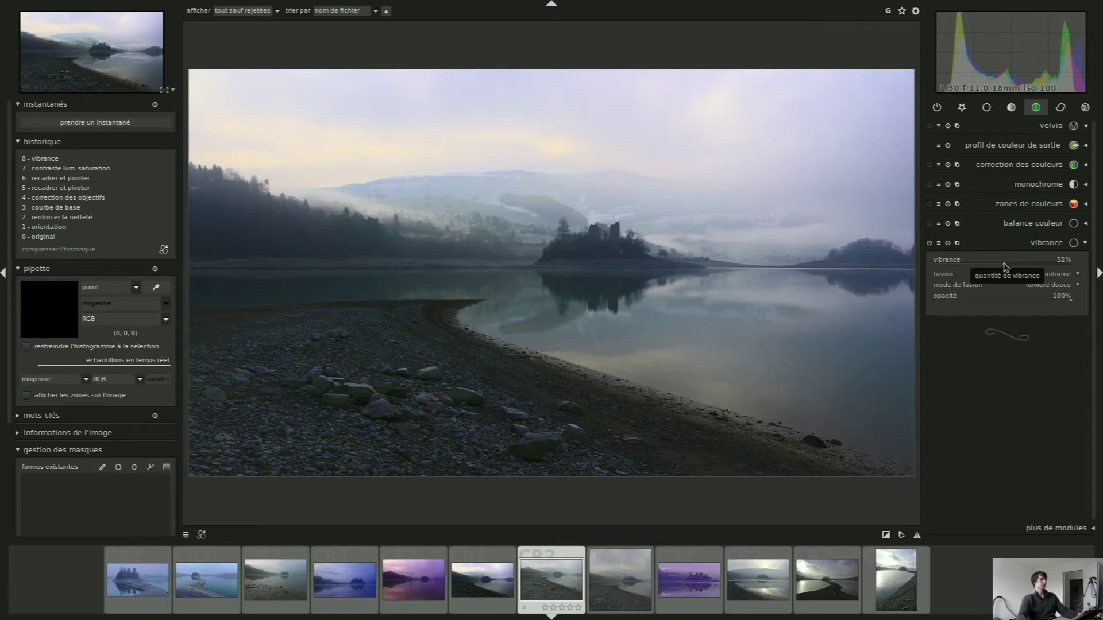
# Compare the image with vibrance disabled and enabled, leave it enabled and collapse the module
pyautogui.click(930, 243)
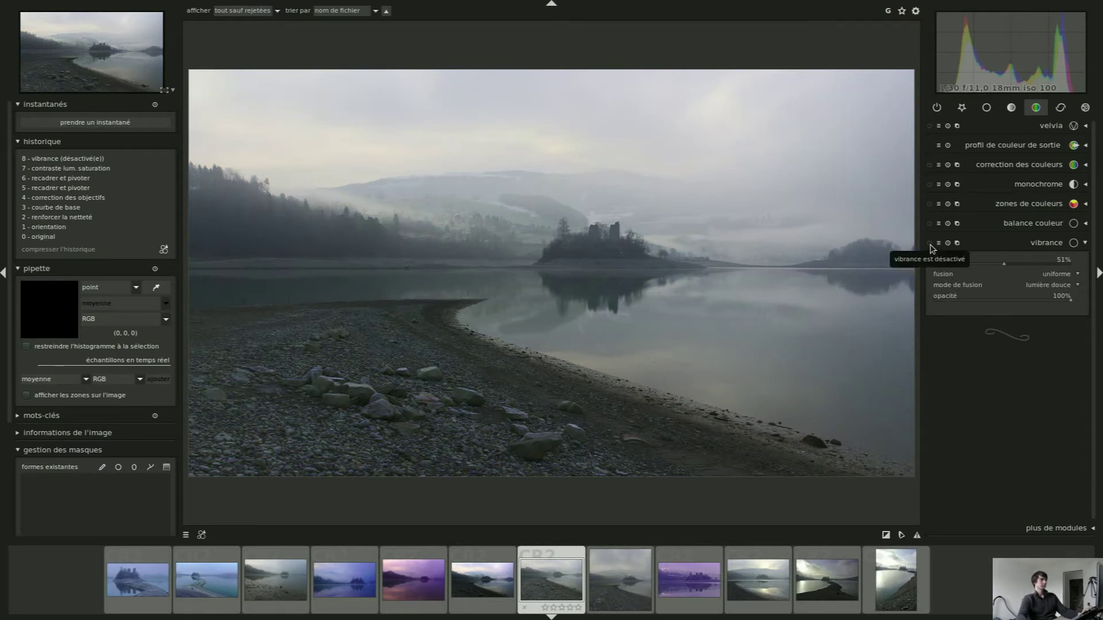
pyautogui.click(930, 243)
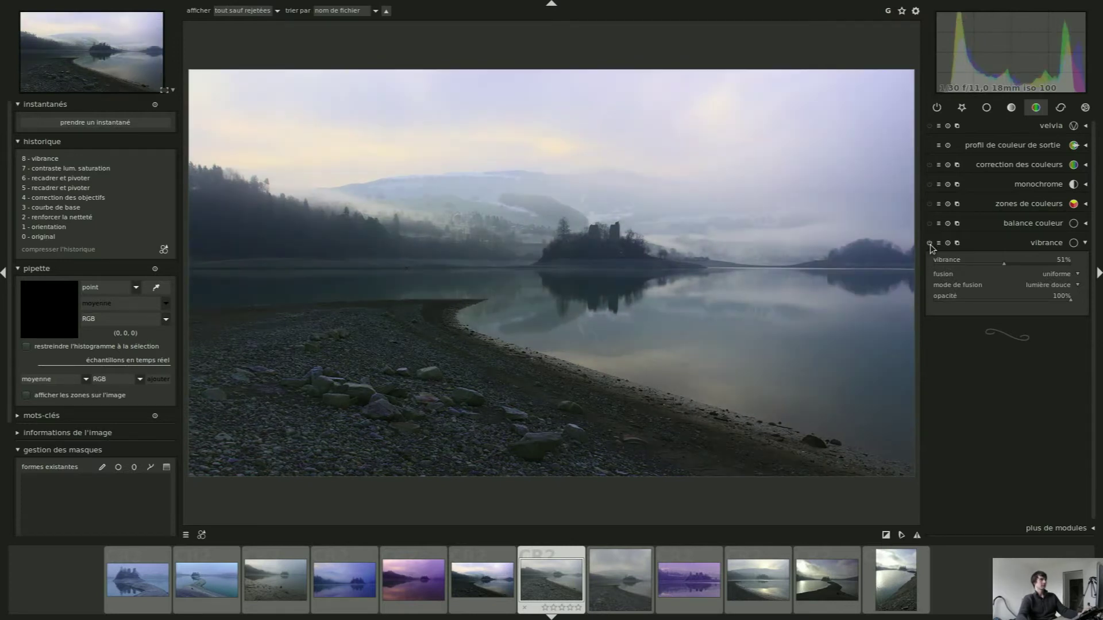
pyautogui.click(930, 246)
pyautogui.click(930, 243)
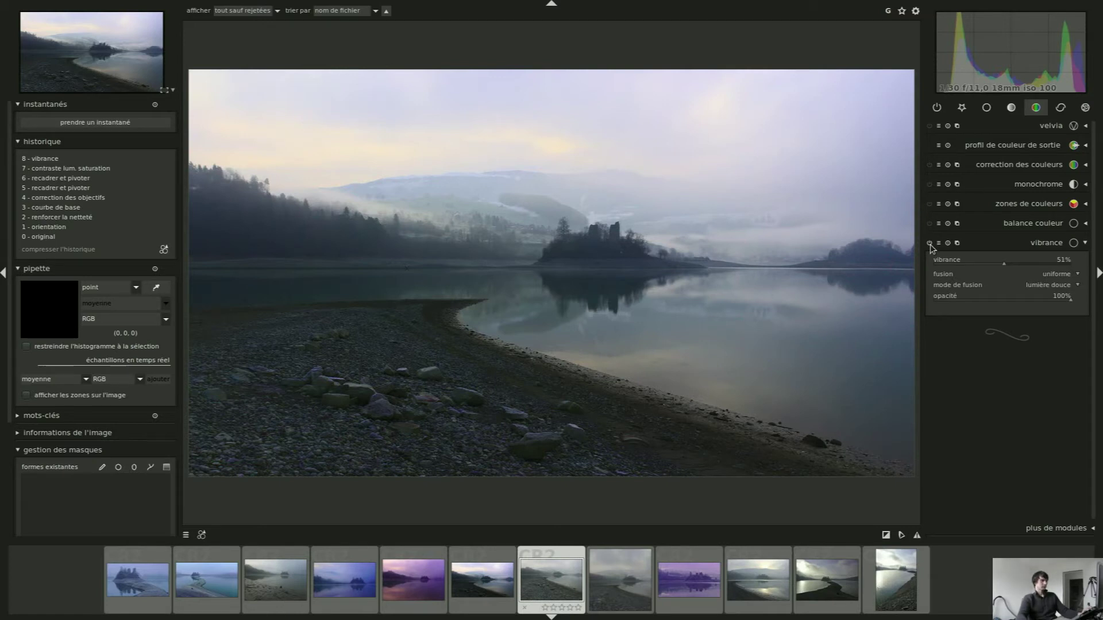
pyautogui.click(1044, 244)
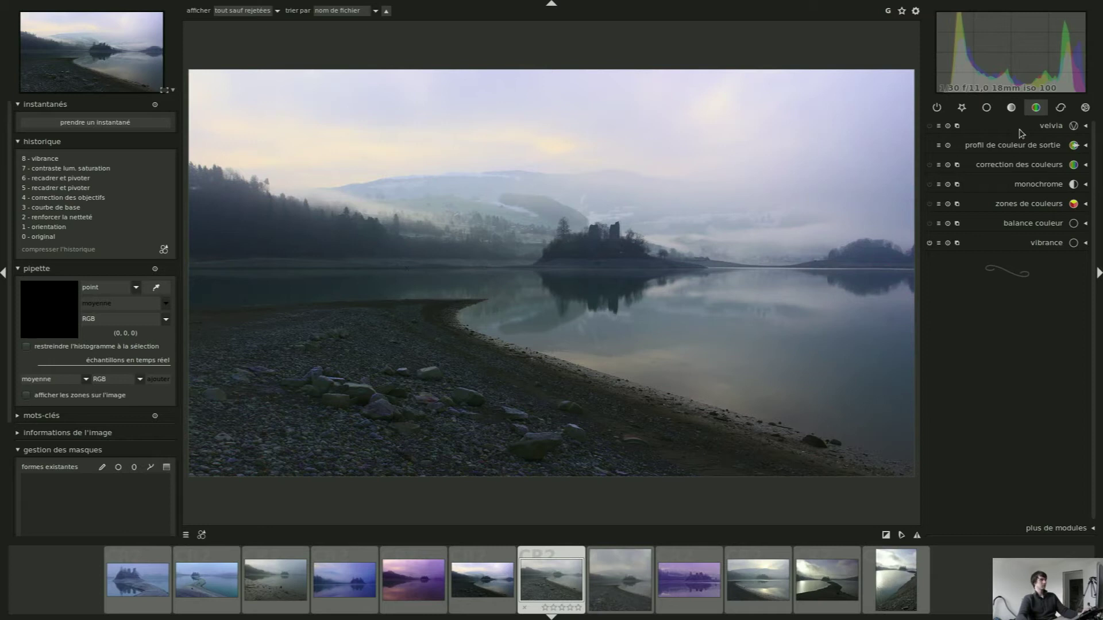
# Set the exposure to 0.16 EV and the black level to 0.0080 in the exposure module
pyautogui.click(961, 108)
pyautogui.click(1032, 224)
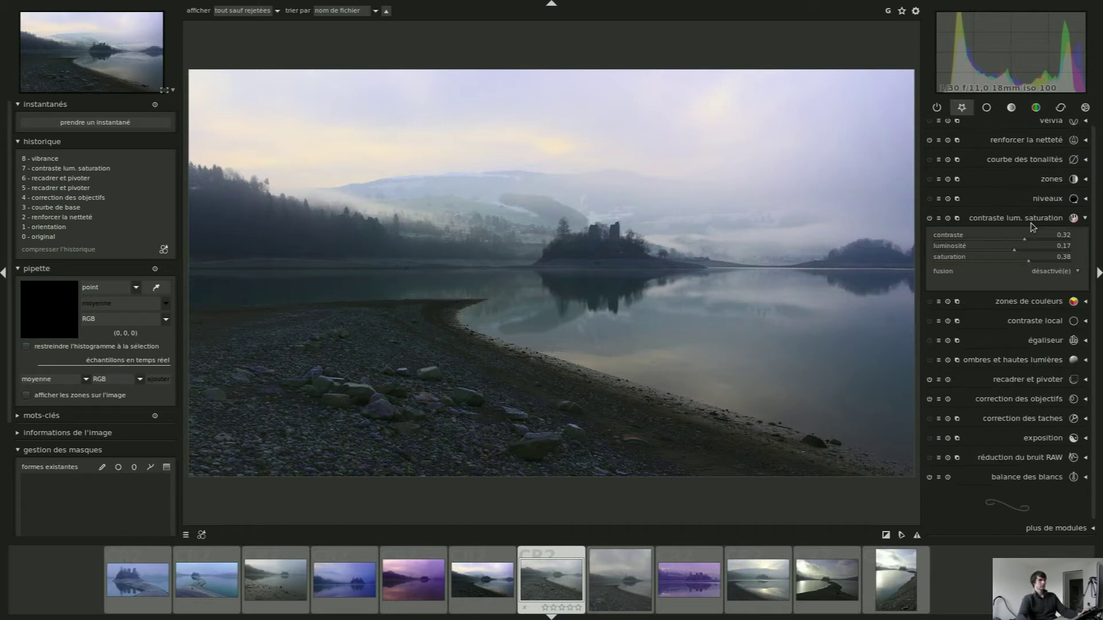
pyautogui.click(1033, 224)
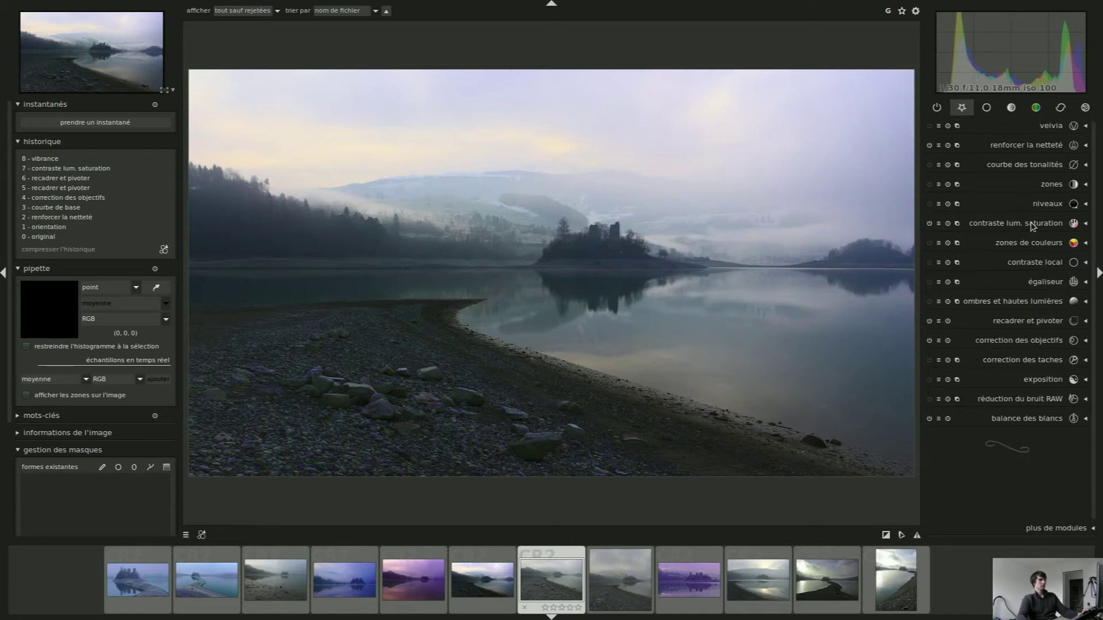
pyautogui.click(1036, 378)
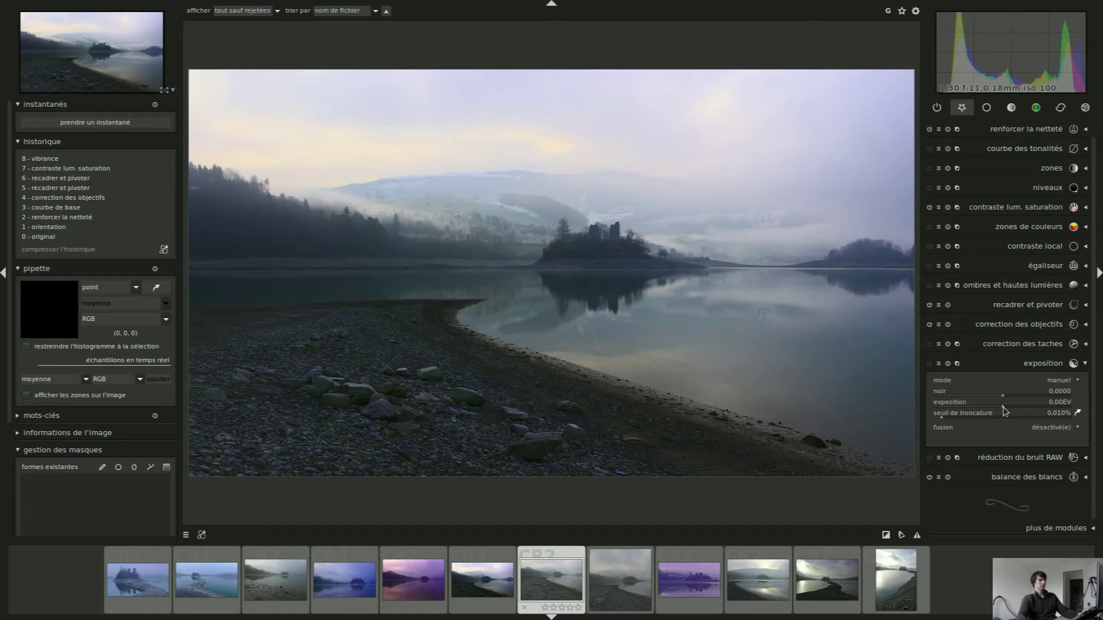
pyautogui.scroll(1, 943, 406)
pyautogui.scroll(4, 943, 406)
pyautogui.scroll(3, 944, 406)
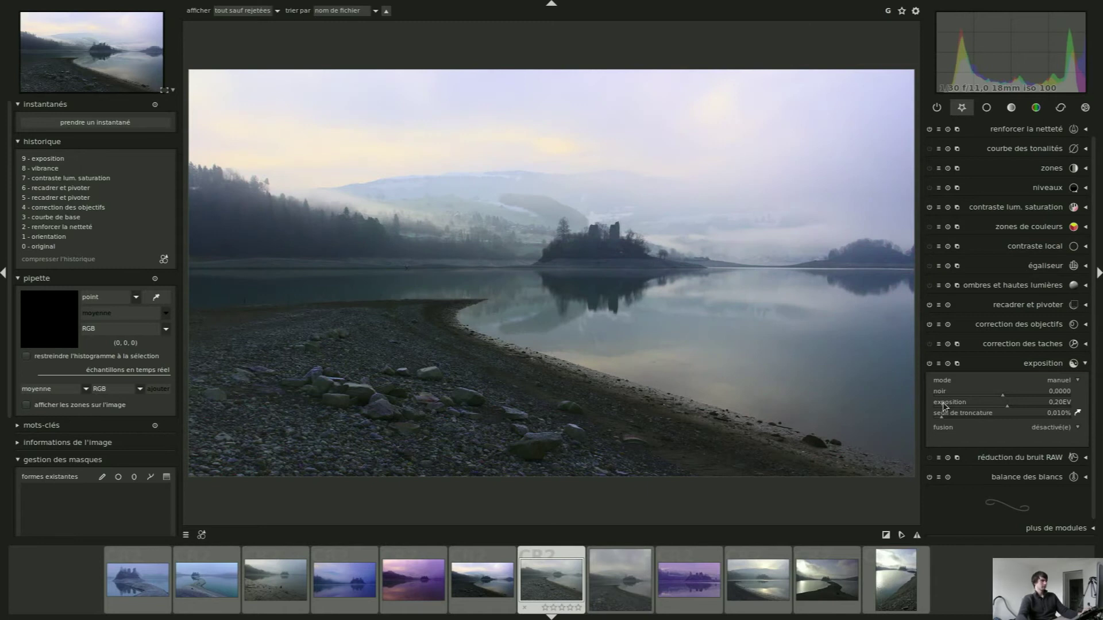
pyautogui.scroll(4, 943, 395)
pyautogui.scroll(5, 944, 395)
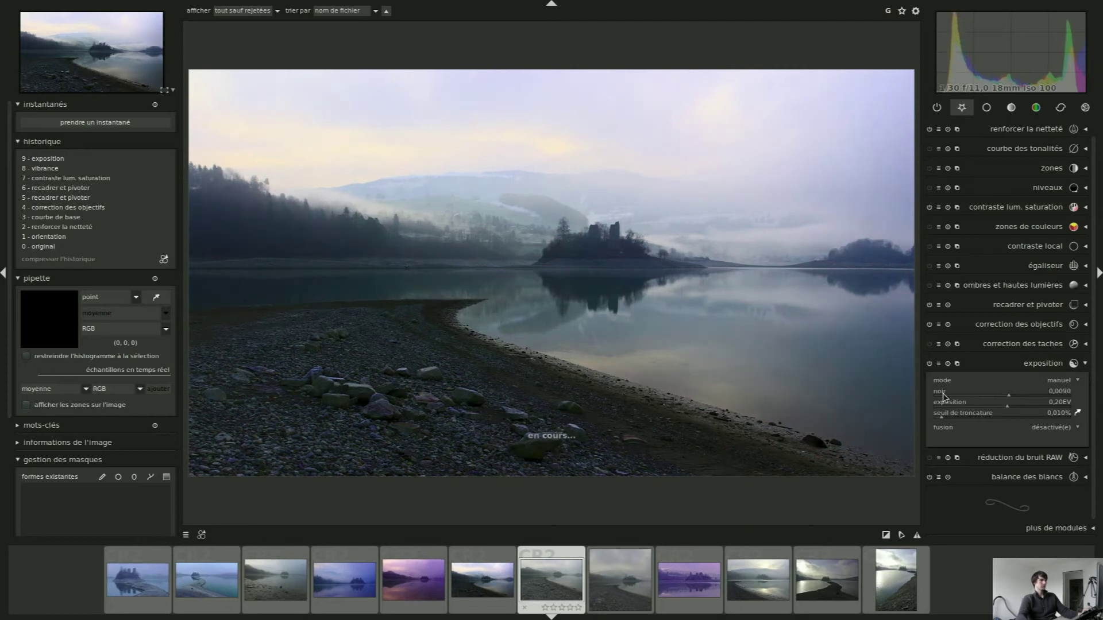
pyautogui.scroll(-1, 944, 395)
pyautogui.scroll(-1, 942, 402)
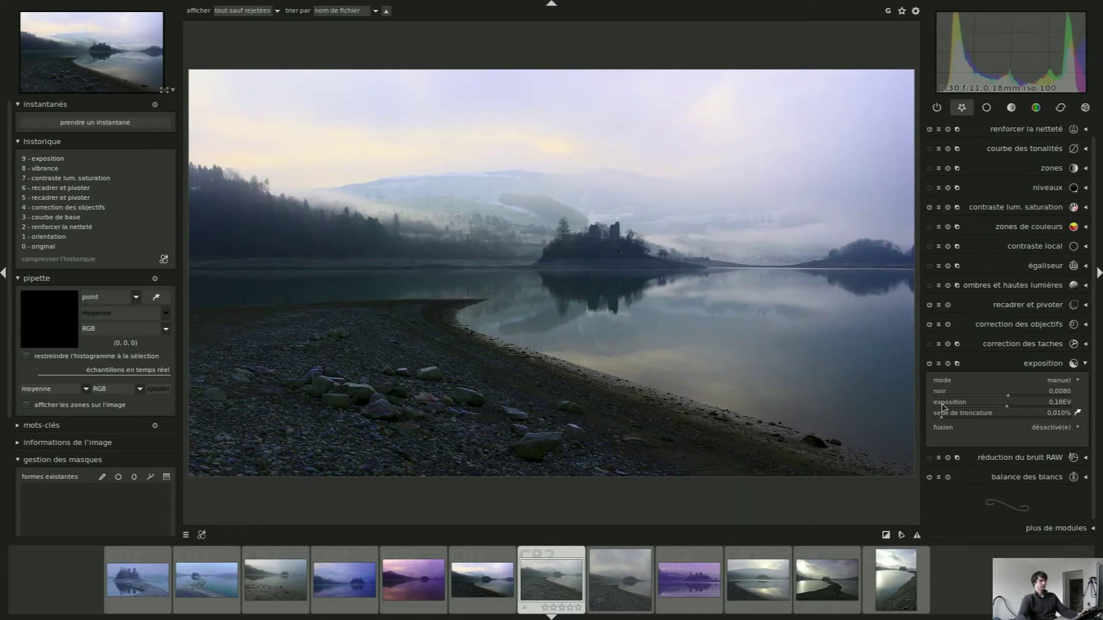
pyautogui.scroll(-1, 943, 404)
# Compare the image with the exposure correction off and on, inspect the island at 100% and collapse the exposure module
pyautogui.click(929, 363)
pyautogui.click(929, 363)
pyautogui.middleClick(612, 244)
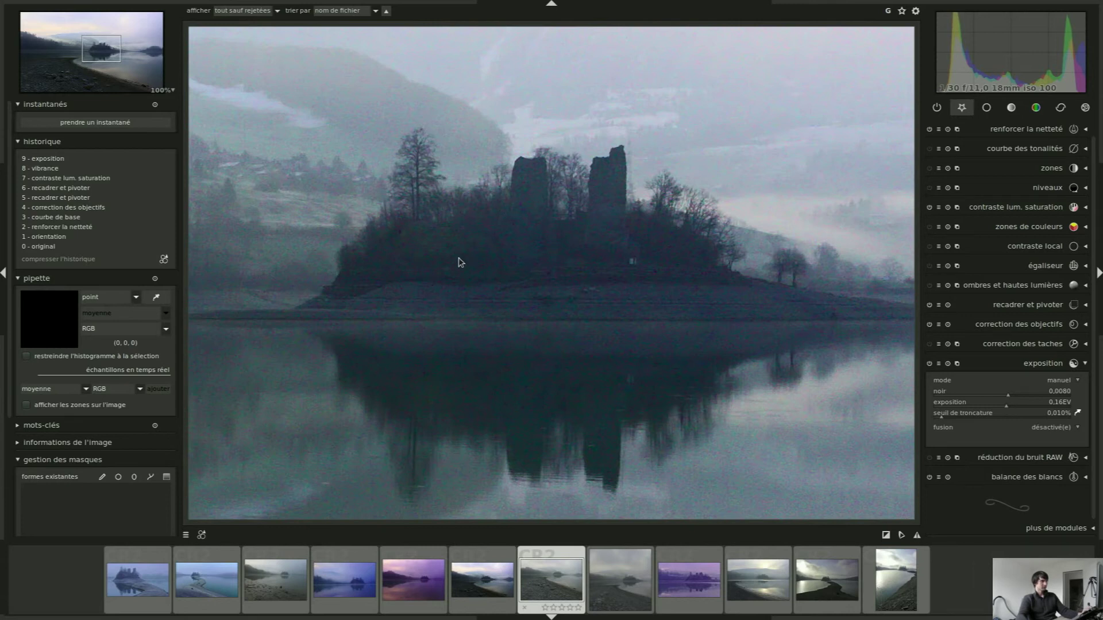
pyautogui.middleClick(608, 278)
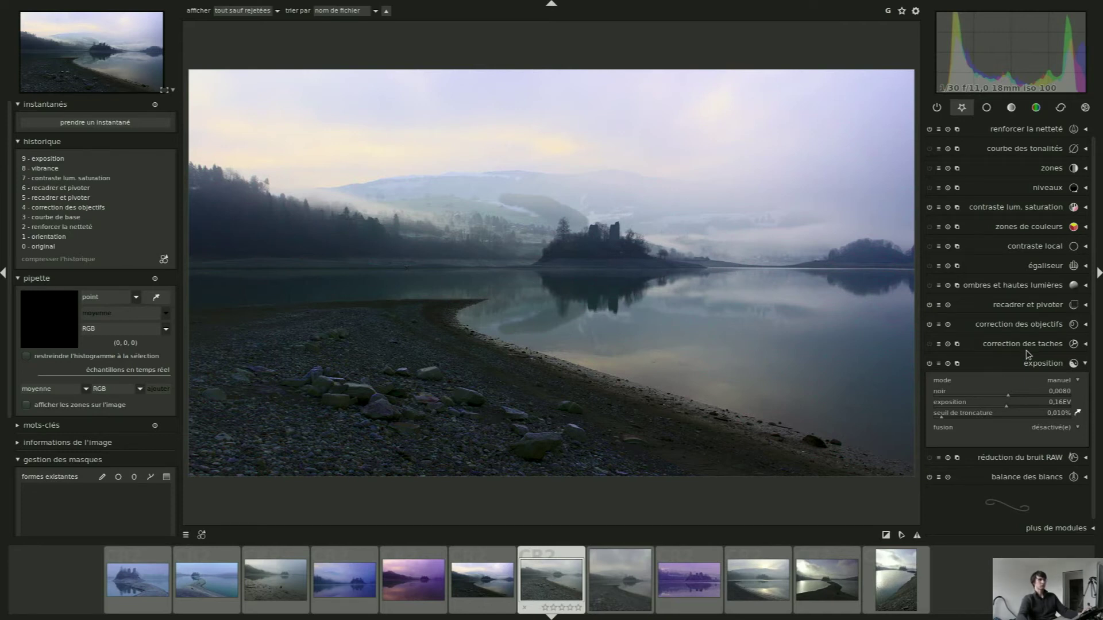
pyautogui.click(1054, 369)
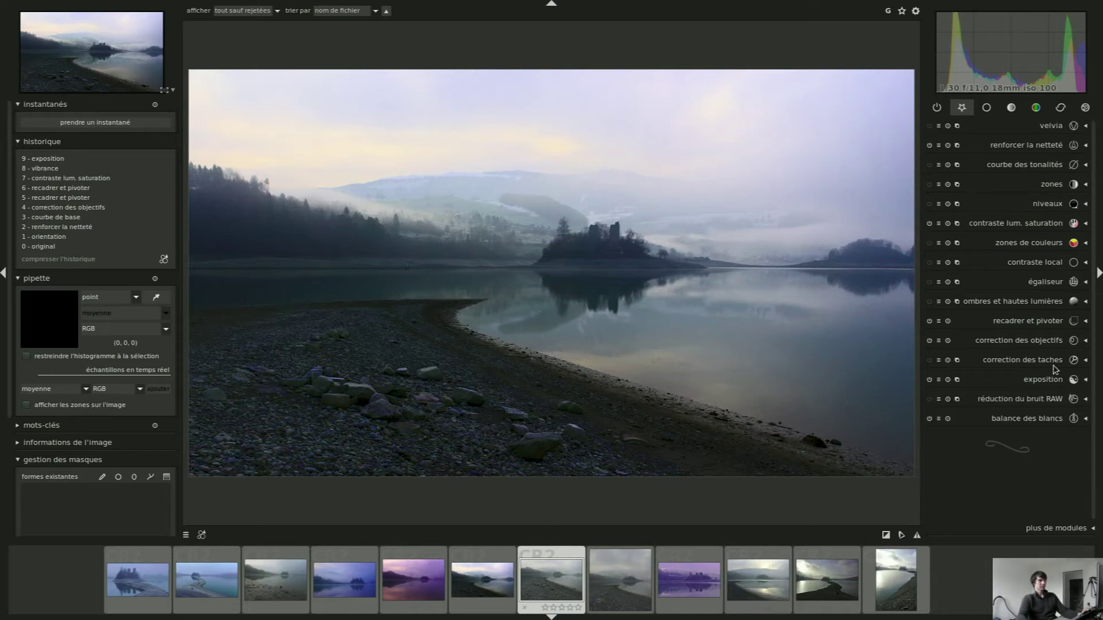
# Create a new instance of the contrast, brightness and saturation module and collapse the original instance
pyautogui.click(1025, 224)
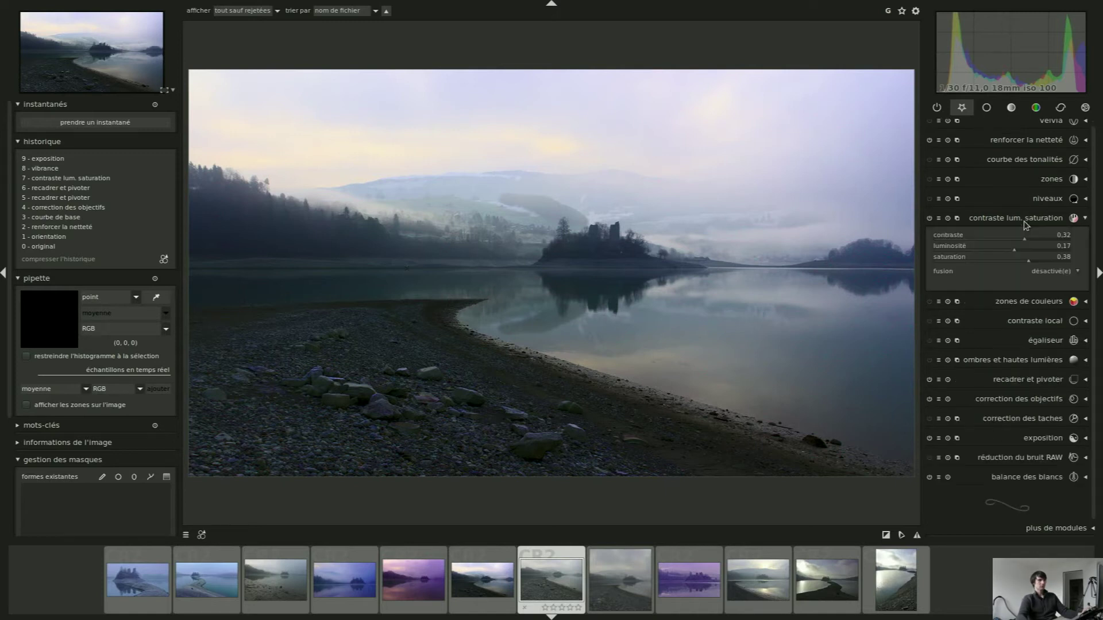
pyautogui.click(956, 218)
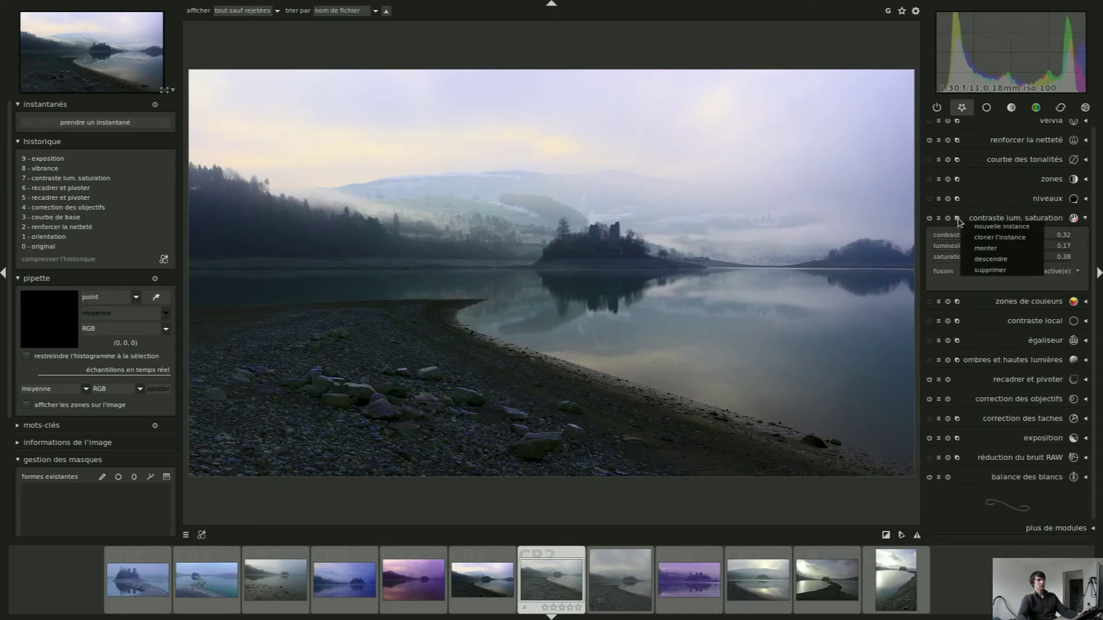
pyautogui.click(994, 227)
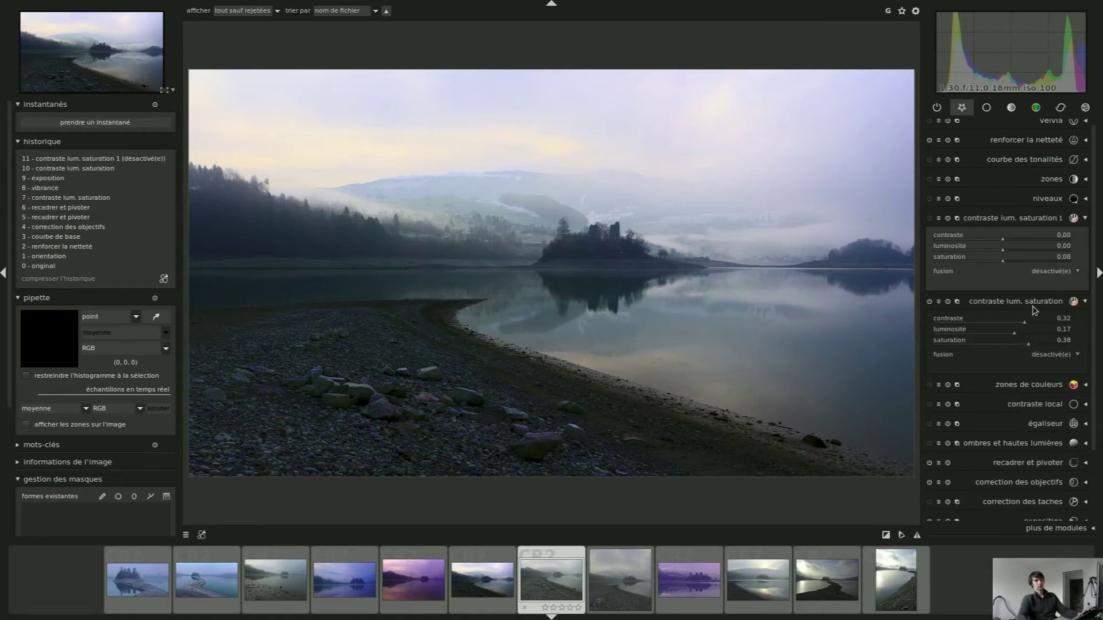
pyautogui.click(1007, 303)
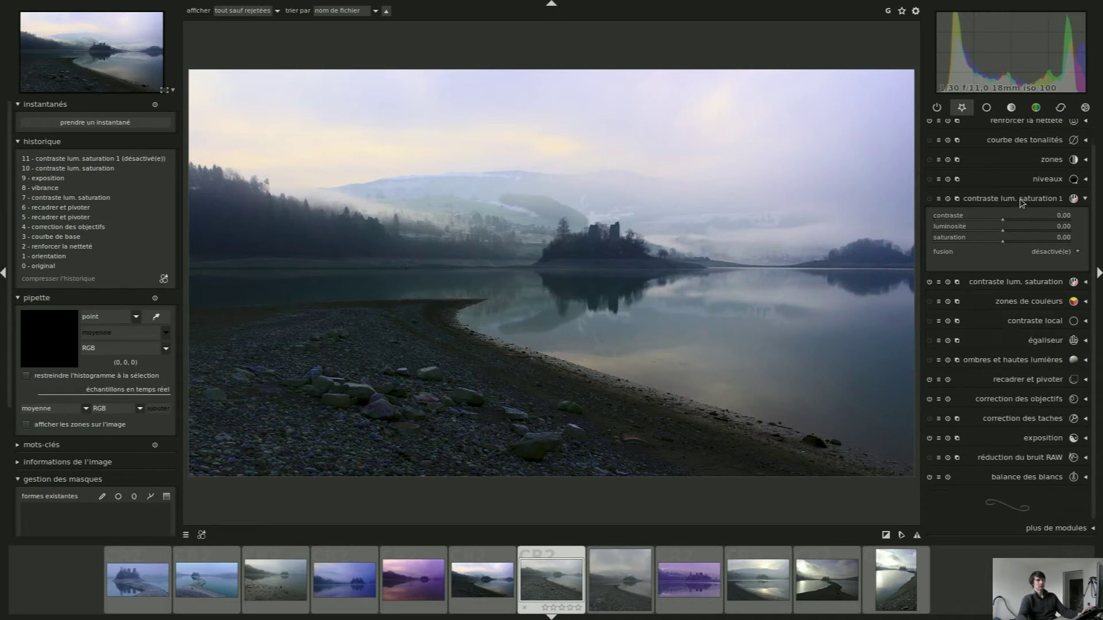
# Set the new contrast, brightness and saturation instance's blending to drawn and parametric mask, working on the island
pyautogui.click(1063, 254)
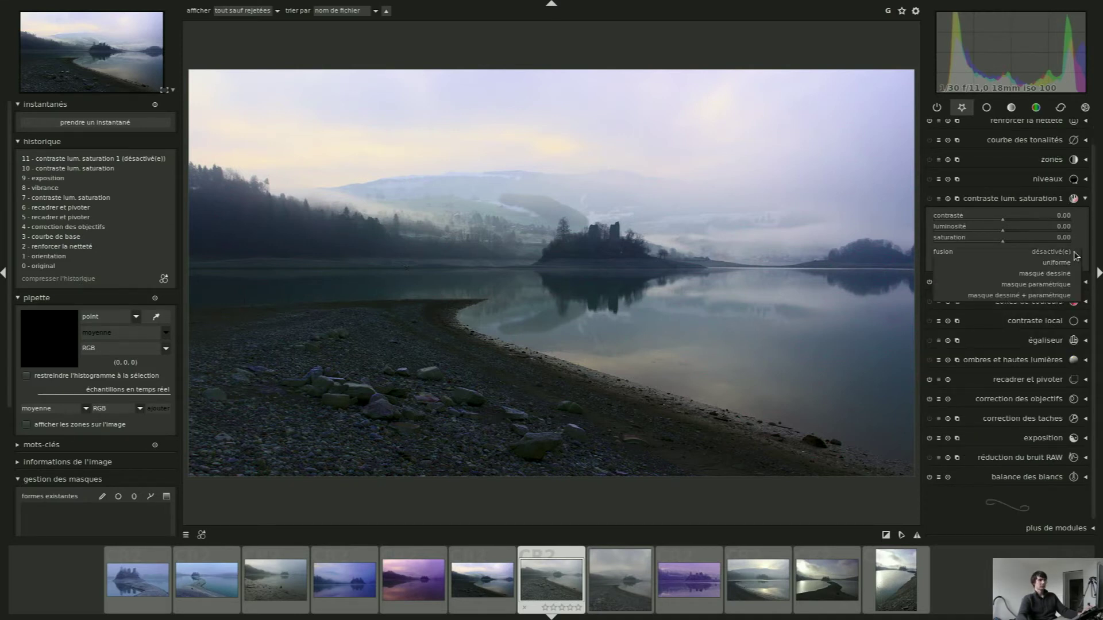
pyautogui.click(1048, 296)
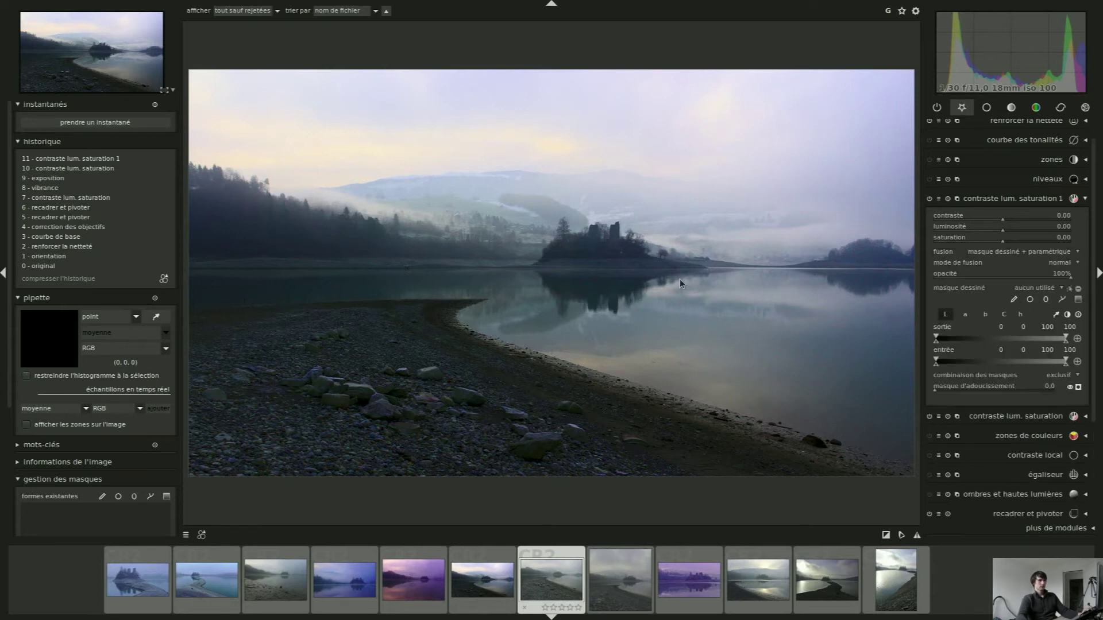
pyautogui.scroll(4, 592, 252)
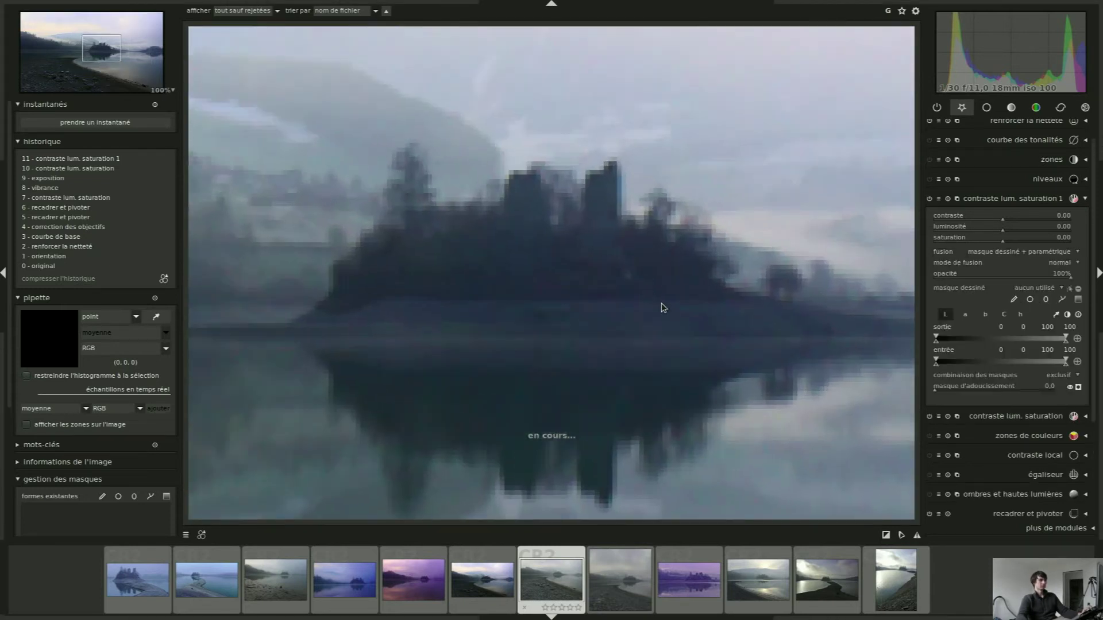
pyautogui.moveTo(663, 308); pyautogui.dragTo(616, 227)
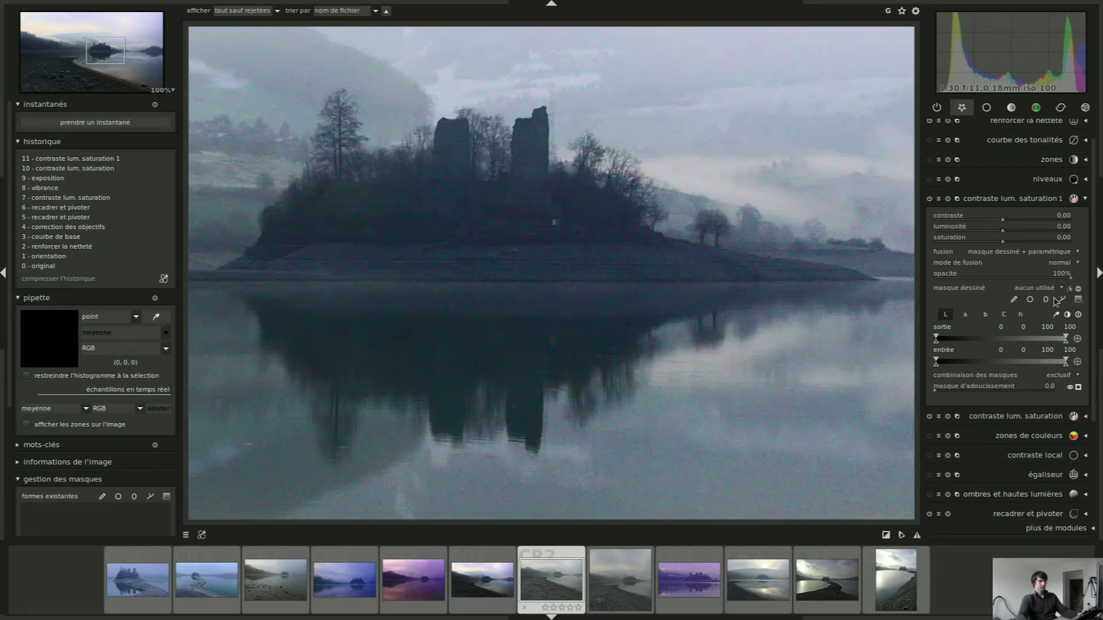
# Choose the brush for the new instance's drawn mask and try out different brush sizes, opacities and edge hardness over the island
pyautogui.click(1015, 300)
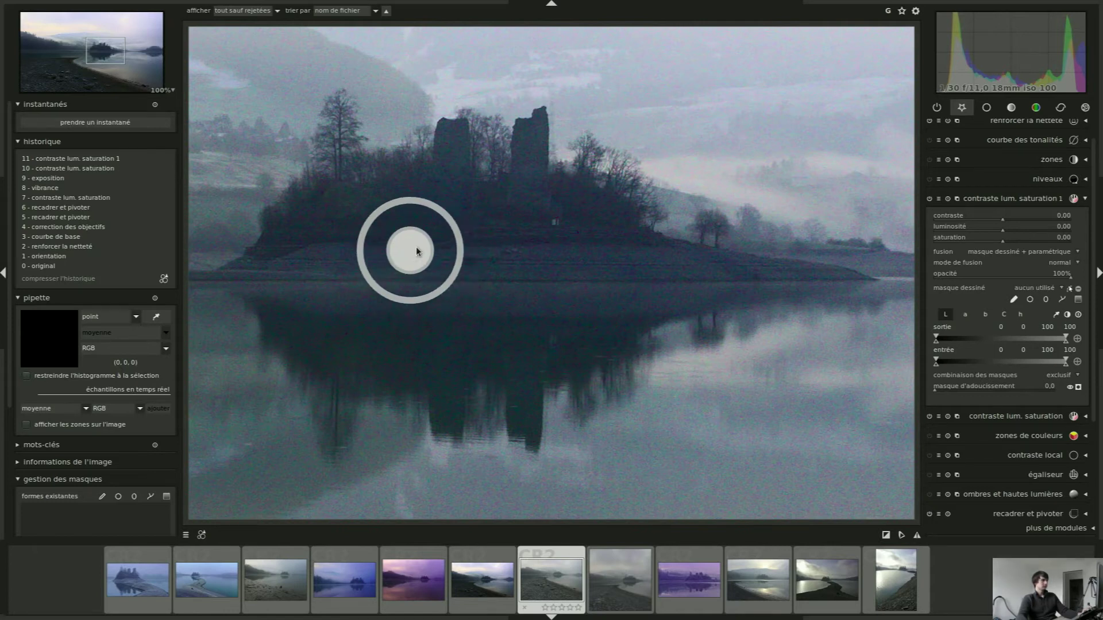
pyautogui.scroll(2, 494, 235)
pyautogui.keyDown('ctrl'); pyautogui.scroll(-3, 498, 237); pyautogui.keyUp('ctrl')
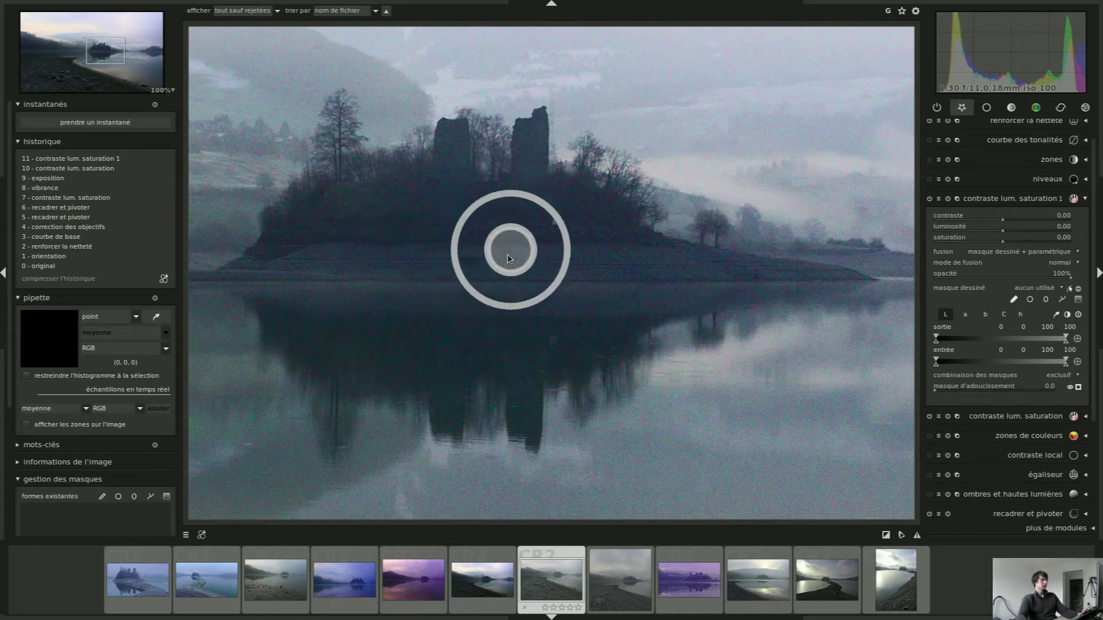
pyautogui.keyDown('ctrl'); pyautogui.scroll(3, 506, 250); pyautogui.keyUp('ctrl')
pyautogui.scroll(1, 505, 247)
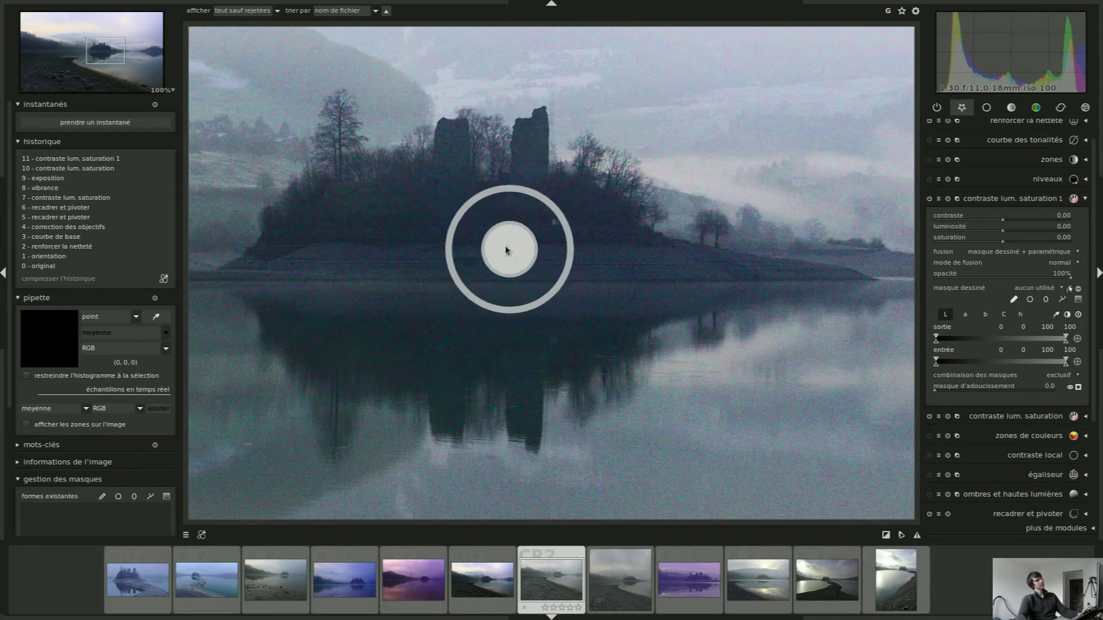
pyautogui.scroll(2, 509, 252)
pyautogui.scroll(-5, 509, 241)
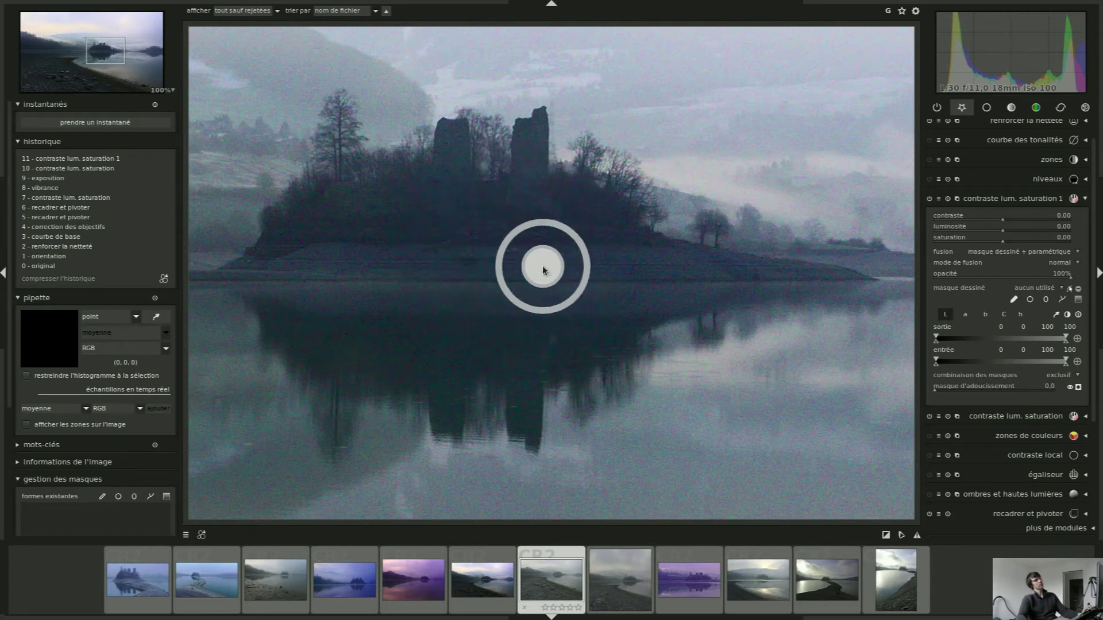
pyautogui.scroll(4, 524, 279)
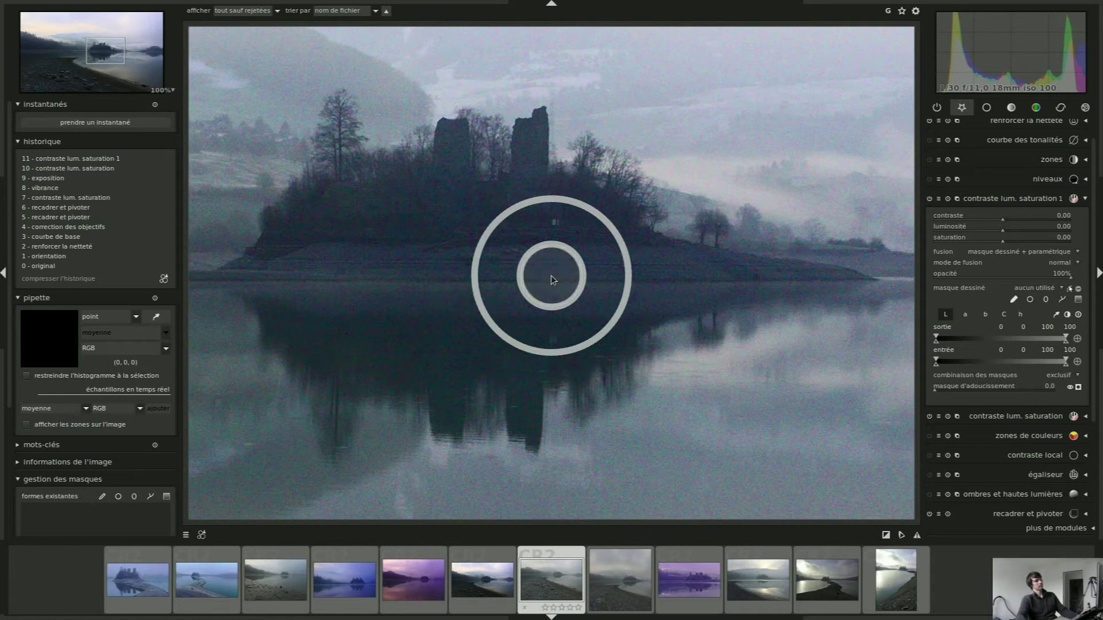
pyautogui.moveTo(550, 275); pyautogui.dragTo(549, 270)
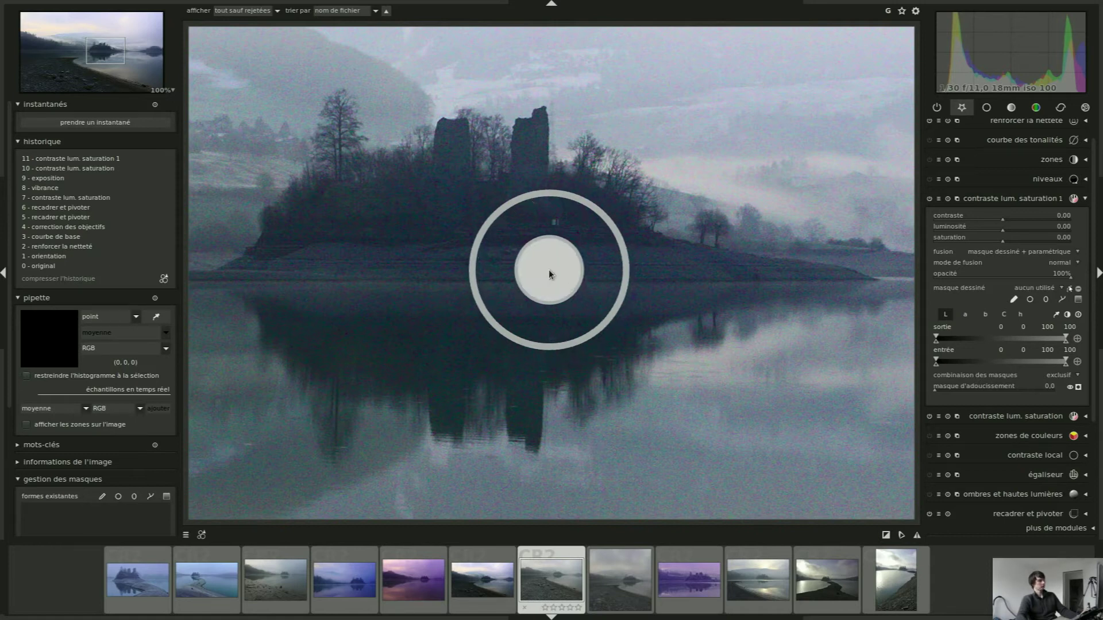
pyautogui.scroll(5, 549, 270)
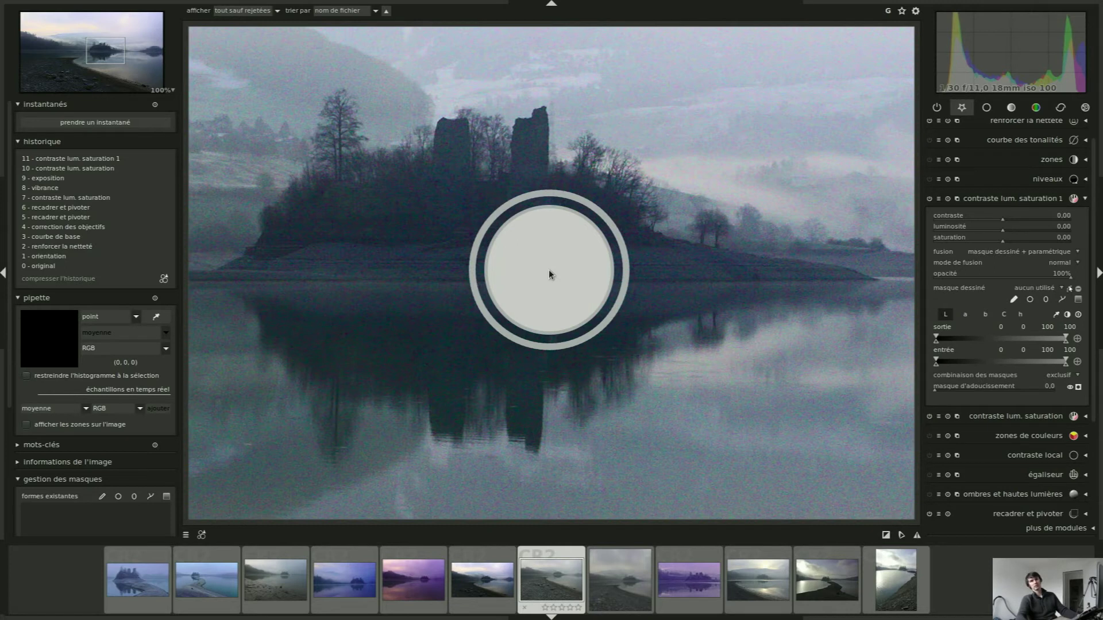
# Resize the brush and paint a soft-edged mask covering the island with its shoreline, trees and ruined towers
pyautogui.moveTo(550, 270); pyautogui.dragTo(539, 283)
pyautogui.scroll(-4, 539, 283)
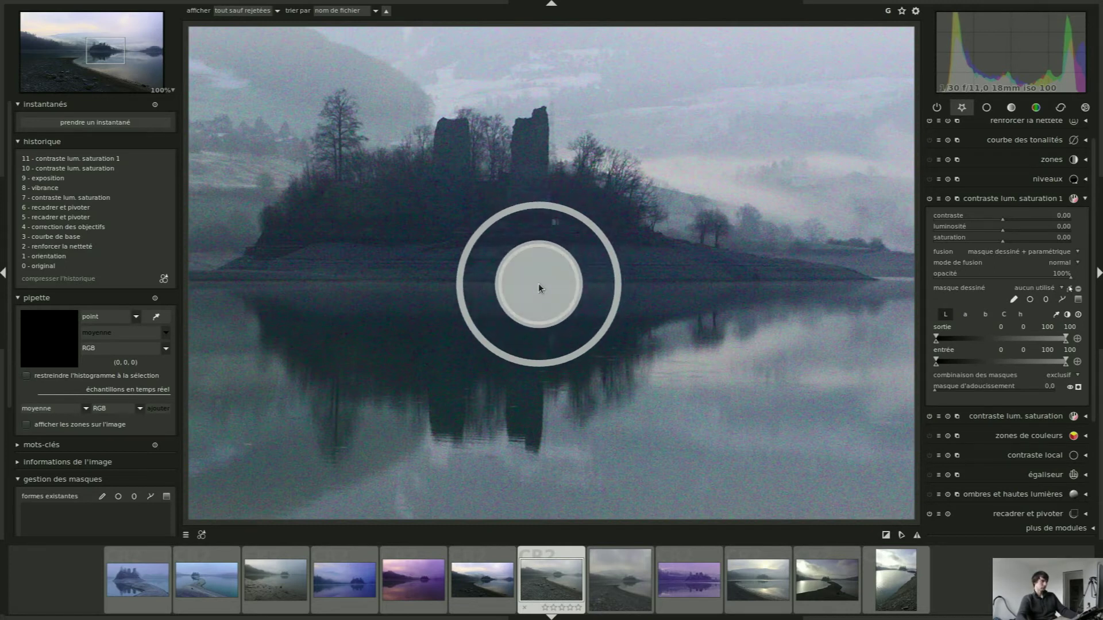
pyautogui.scroll(2, 538, 291)
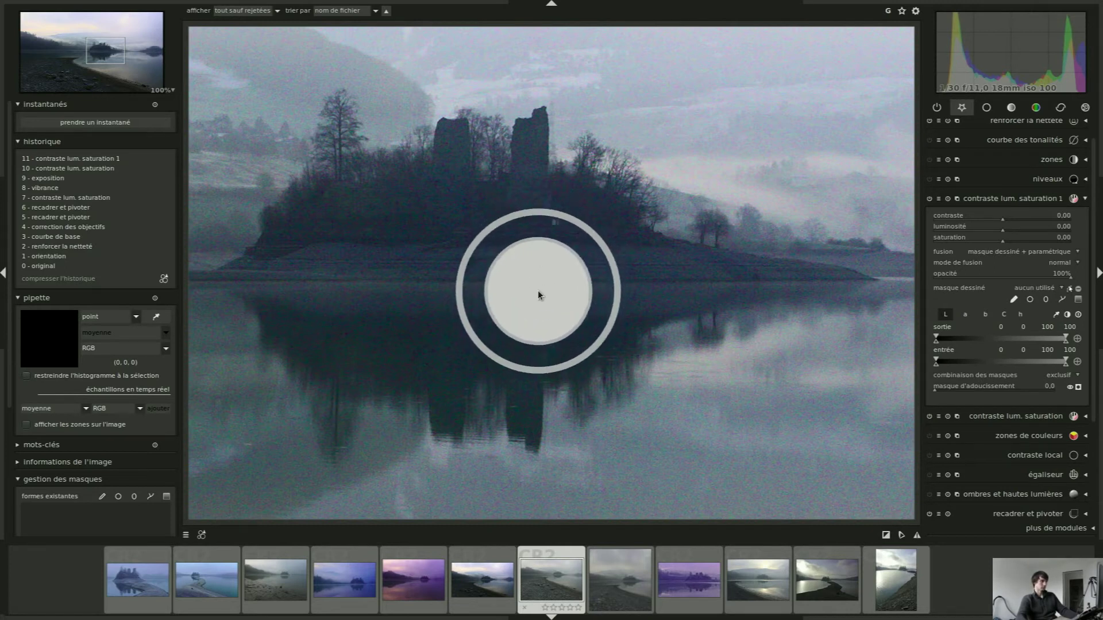
pyautogui.scroll(-2, 538, 290)
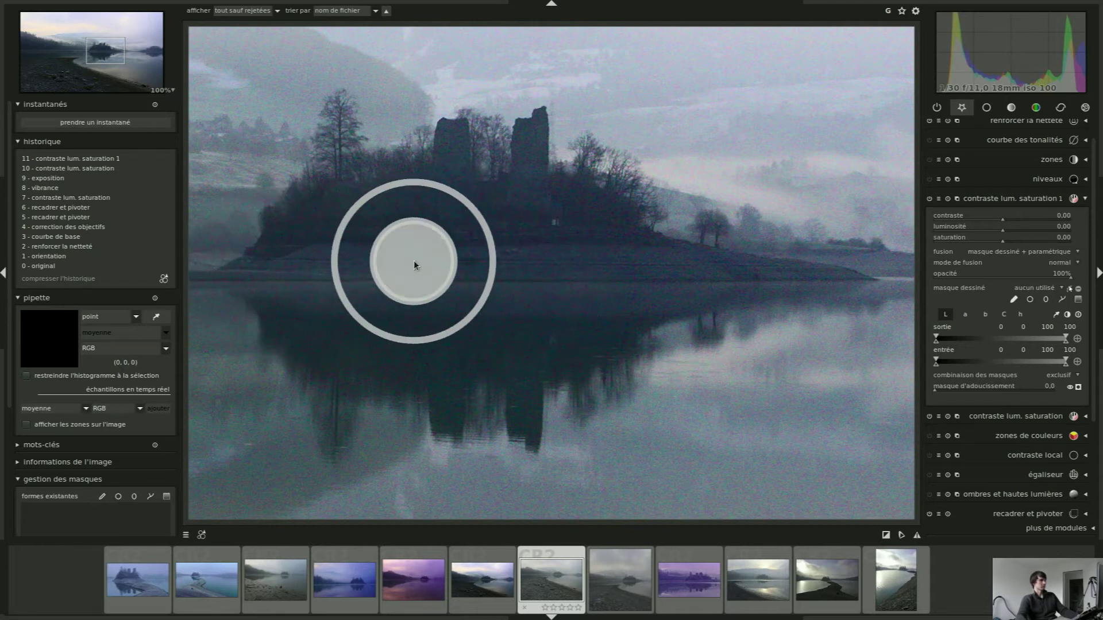
pyautogui.scroll(-5, 405, 262)
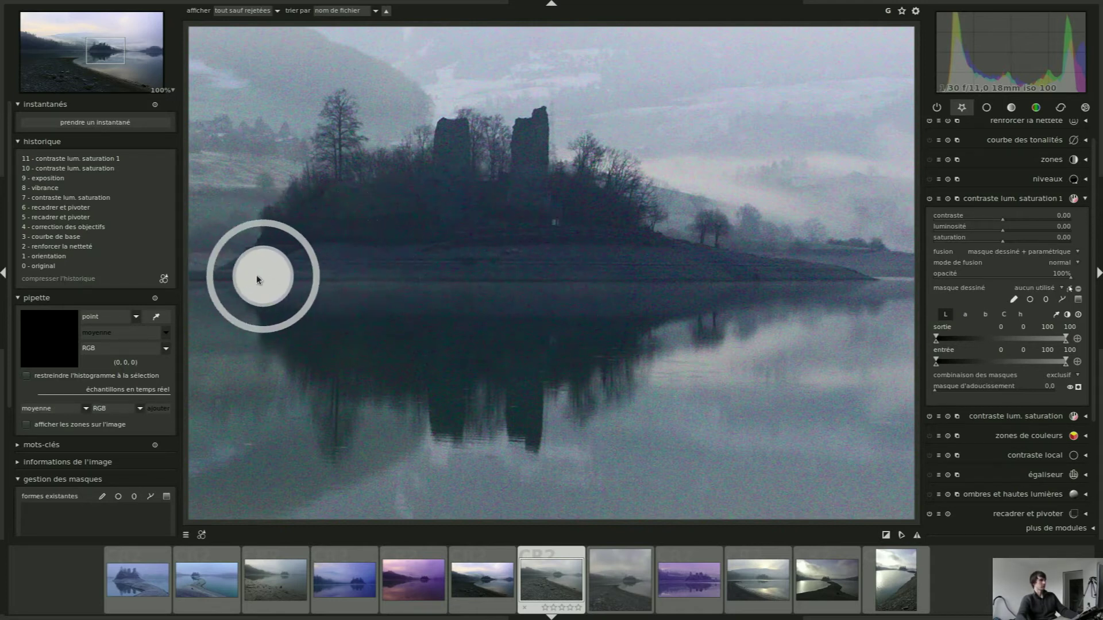
pyautogui.moveTo(264, 266)
pyautogui.mouseDown()
pyautogui.moveTo(411, 257)
pyautogui.moveTo(856, 270)
pyautogui.mouseUp()
pyautogui.moveTo(718, 264)
pyautogui.mouseDown()
pyautogui.moveTo(690, 250)
pyautogui.moveTo(709, 239)
pyautogui.moveTo(692, 257)
pyautogui.moveTo(709, 241)
pyautogui.moveTo(668, 258)
pyautogui.moveTo(638, 239)
pyautogui.moveTo(646, 221)
pyautogui.moveTo(618, 177)
pyautogui.moveTo(587, 155)
pyautogui.moveTo(588, 181)
pyautogui.moveTo(570, 184)
pyautogui.moveTo(540, 164)
pyautogui.moveTo(533, 133)
pyautogui.moveTo(526, 153)
pyautogui.moveTo(469, 129)
pyautogui.moveTo(429, 157)
pyautogui.moveTo(362, 174)
pyautogui.moveTo(346, 171)
pyautogui.moveTo(354, 157)
pyautogui.moveTo(340, 116)
pyautogui.moveTo(314, 205)
pyautogui.moveTo(282, 237)
pyautogui.moveTo(618, 221)
pyautogui.moveTo(399, 201)
pyautogui.moveTo(401, 188)
pyautogui.moveTo(498, 173)
pyautogui.mouseUp()
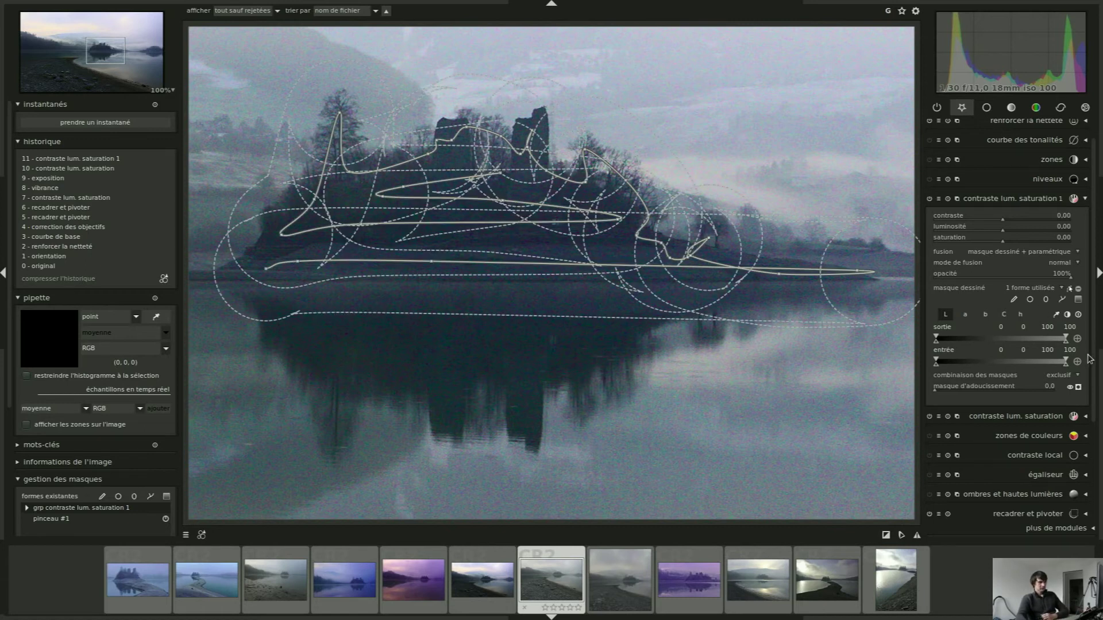
# With the mask overlay shown, limit the parametric mask's output lightness (L) to 0, 0, 37 and 50, and hide the overlay again
pyautogui.click(1079, 388)
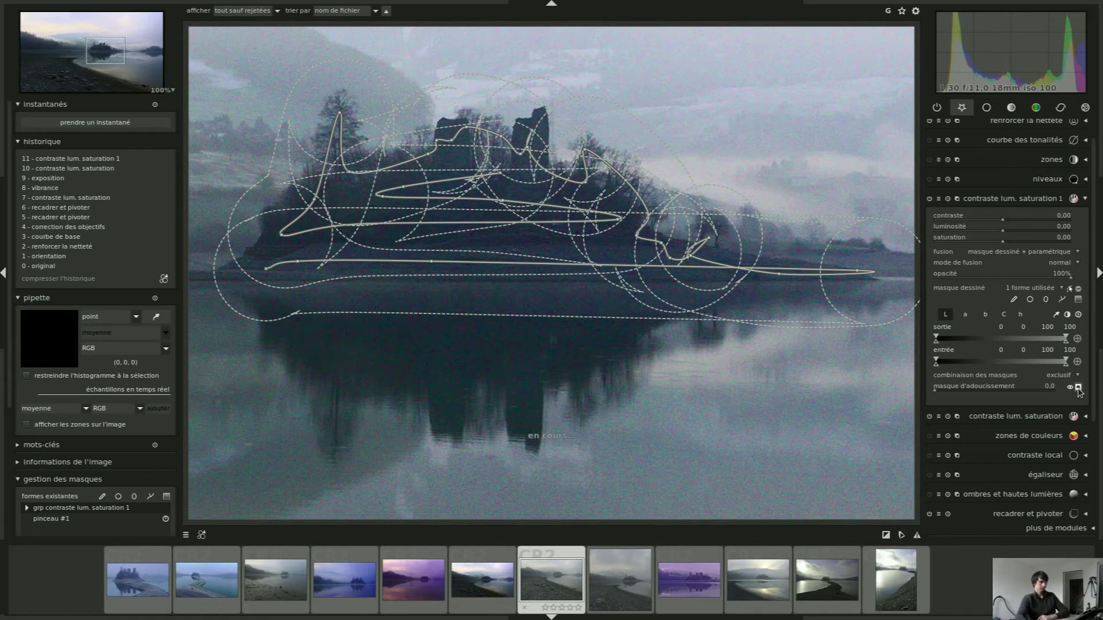
pyautogui.click(1078, 388)
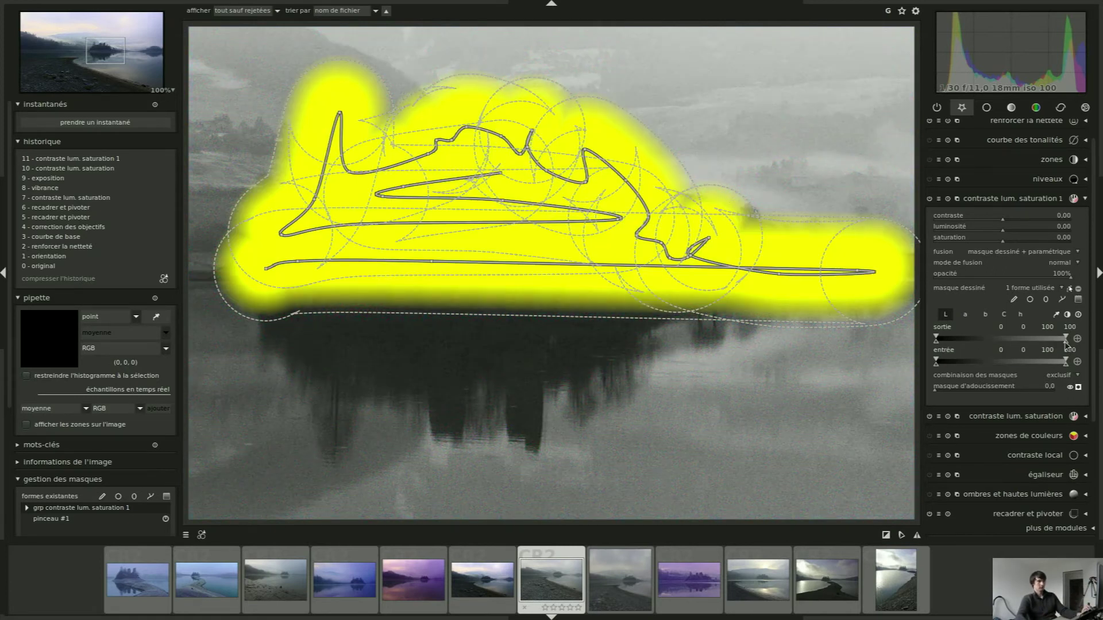
pyautogui.moveTo(1066, 343); pyautogui.dragTo(963, 346)
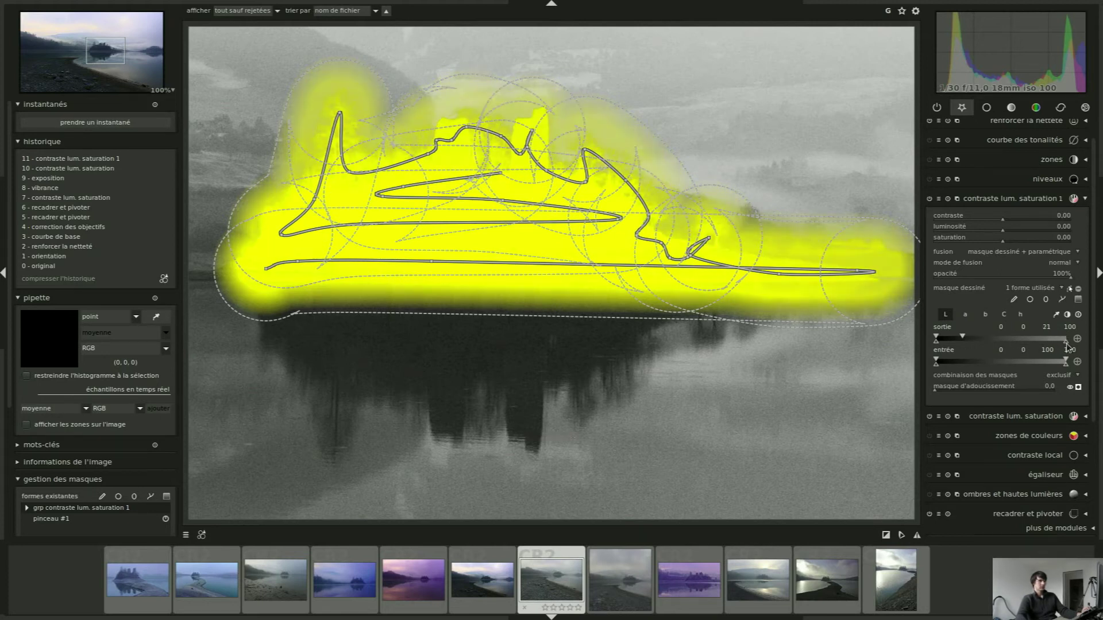
pyautogui.moveTo(1065, 343)
pyautogui.mouseDown()
pyautogui.moveTo(960, 340)
pyautogui.moveTo(997, 345)
pyautogui.mouseUp()
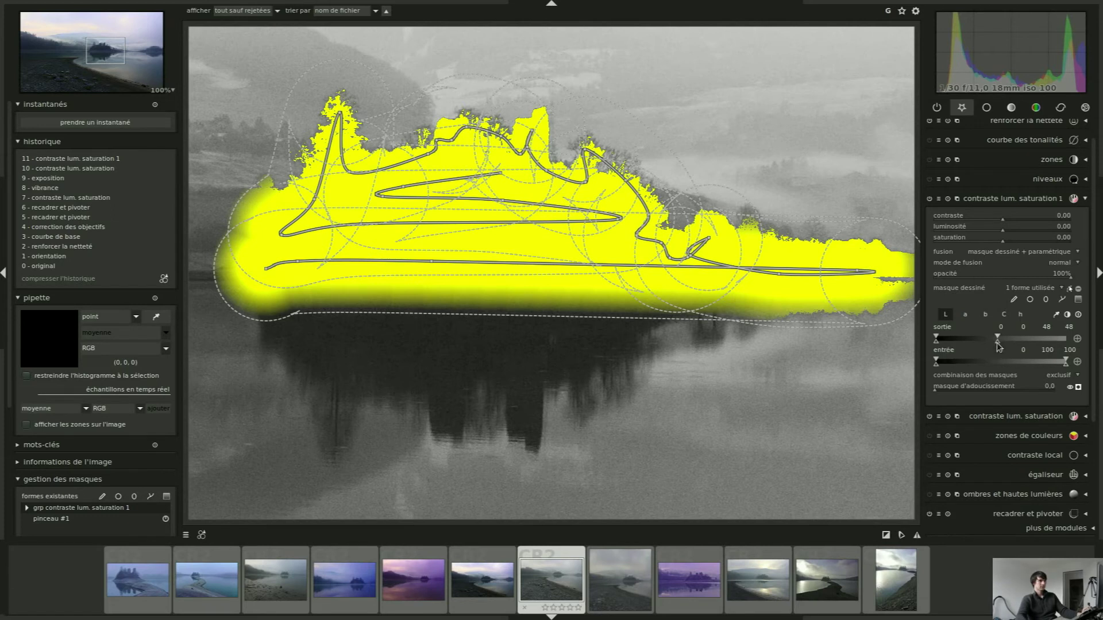
pyautogui.moveTo(998, 345)
pyautogui.mouseDown()
pyautogui.moveTo(1018, 347)
pyautogui.moveTo(984, 337)
pyautogui.mouseUp()
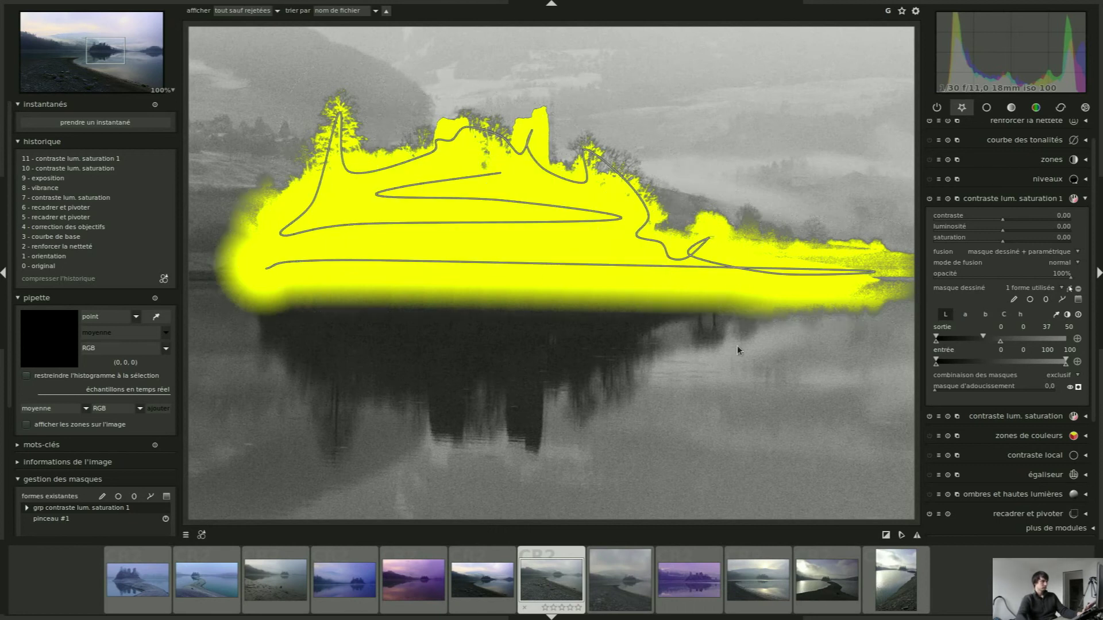
pyautogui.click(1078, 388)
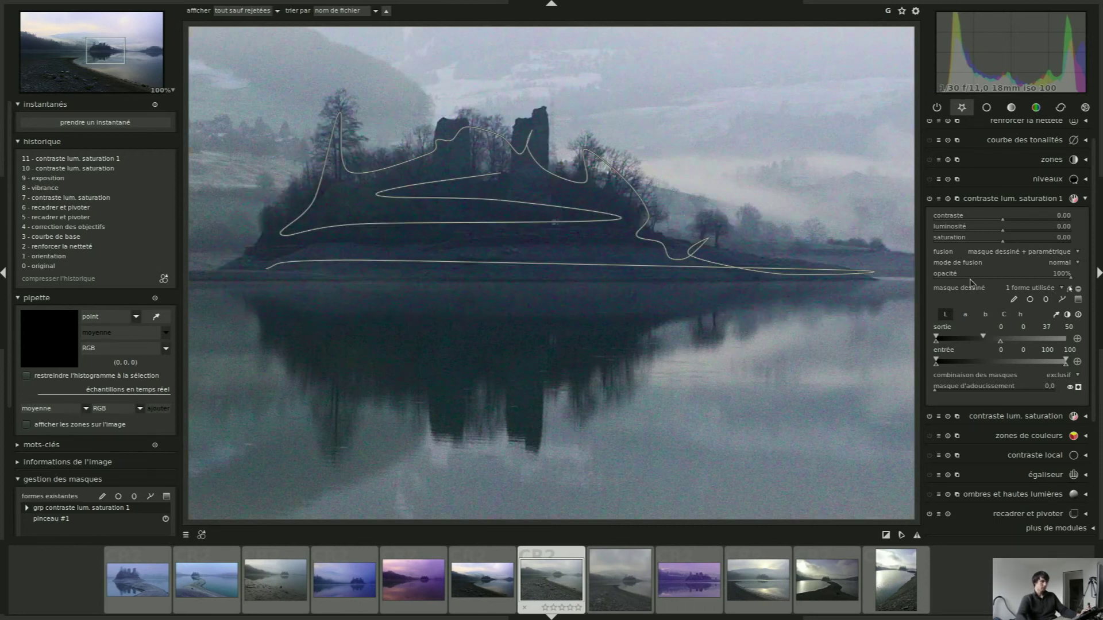
# Show the whole photo and enlarge its display area by hiding the history panel, the filmstrip and the filter bar
pyautogui.middleClick(747, 322)
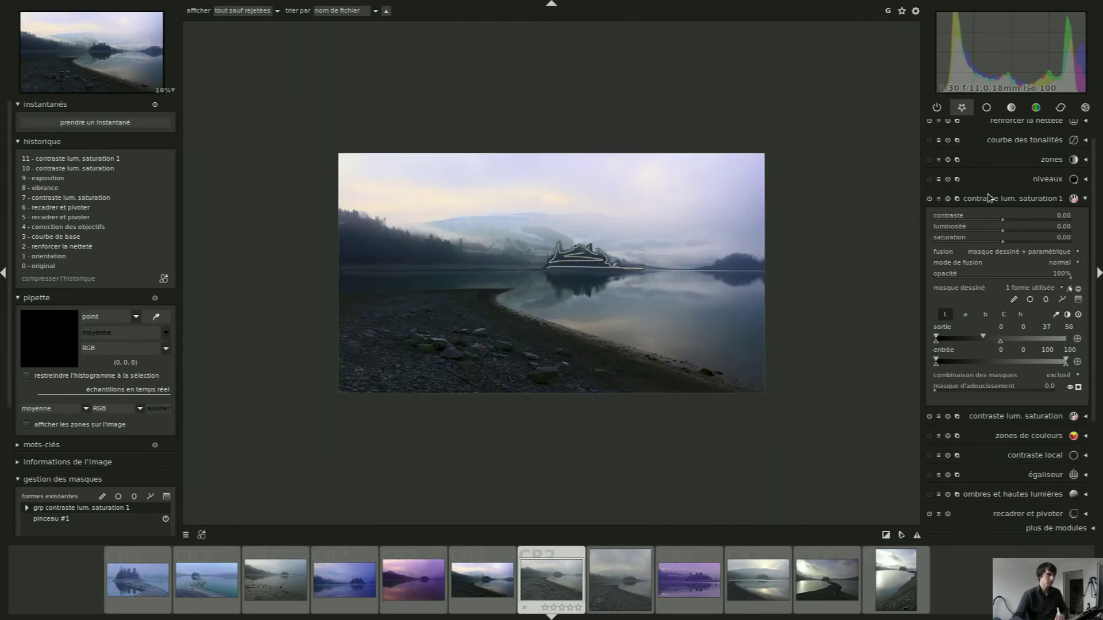
pyautogui.scroll(1, 707, 312)
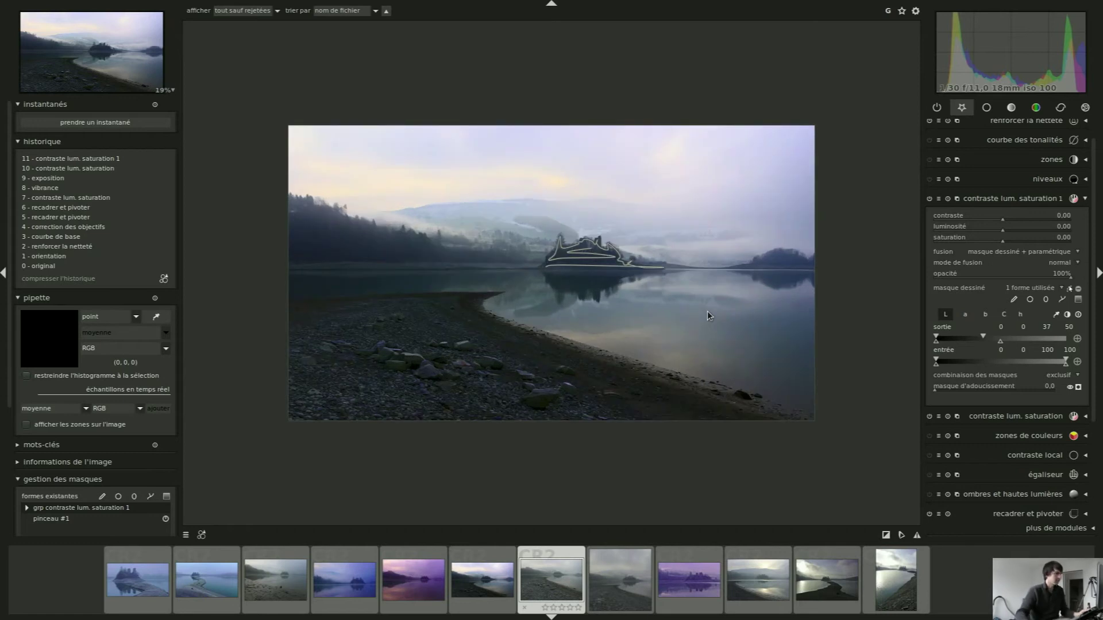
pyautogui.scroll(2, 708, 311)
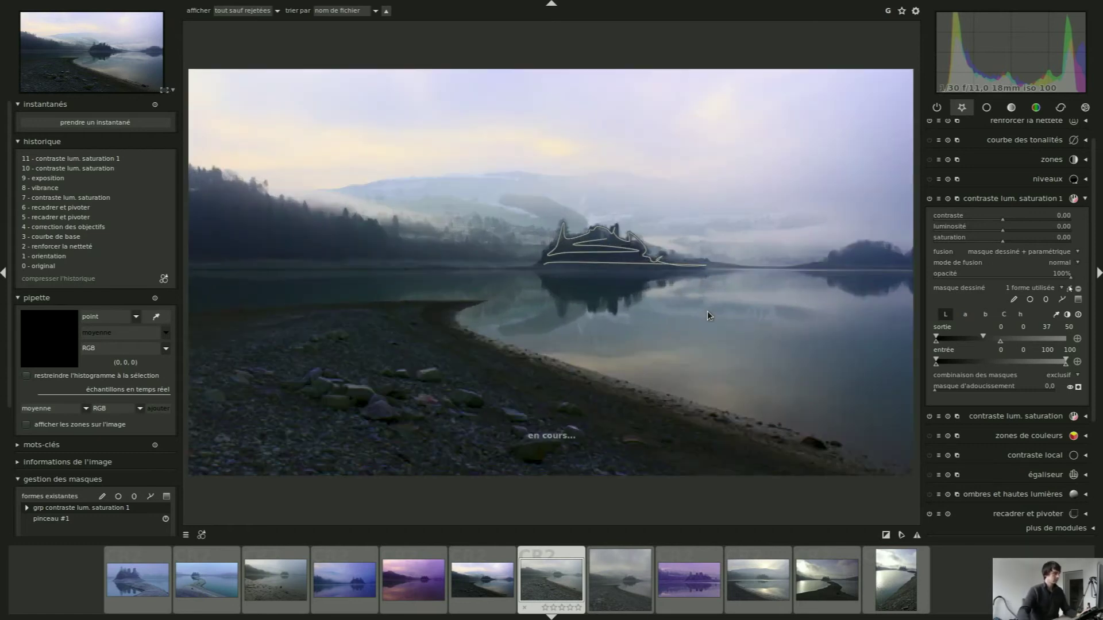
pyautogui.click(3, 292)
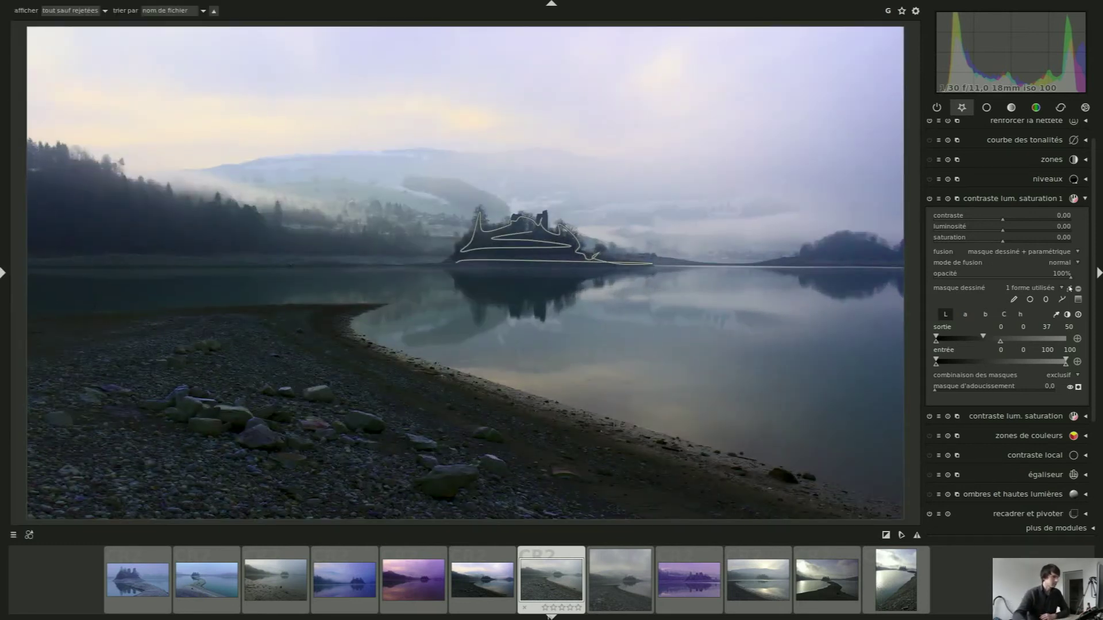
pyautogui.click(551, 616)
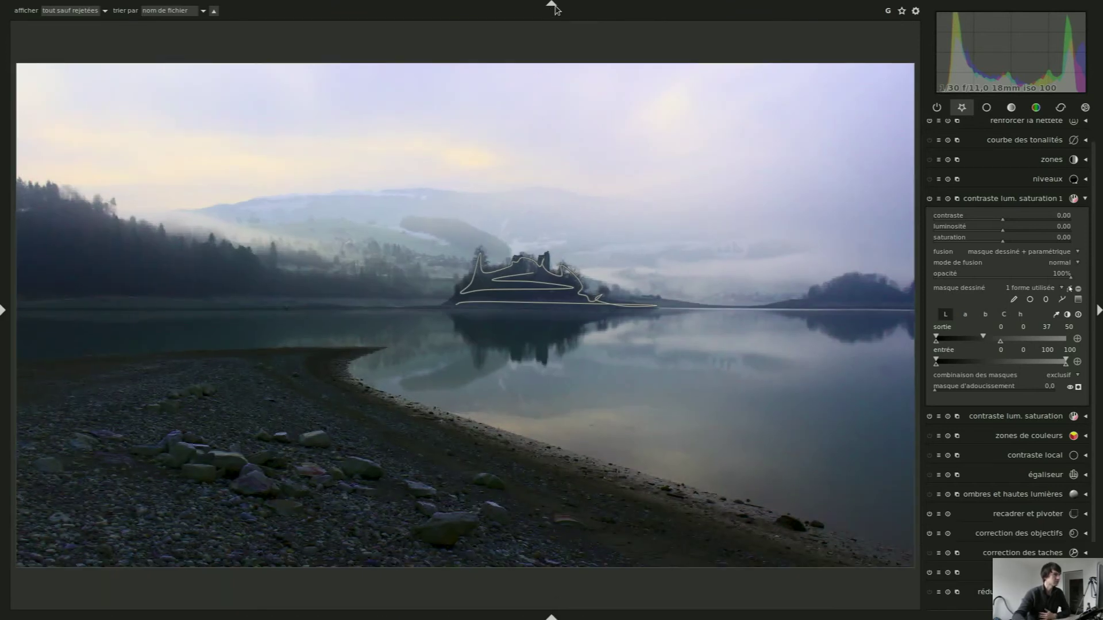
pyautogui.click(554, 6)
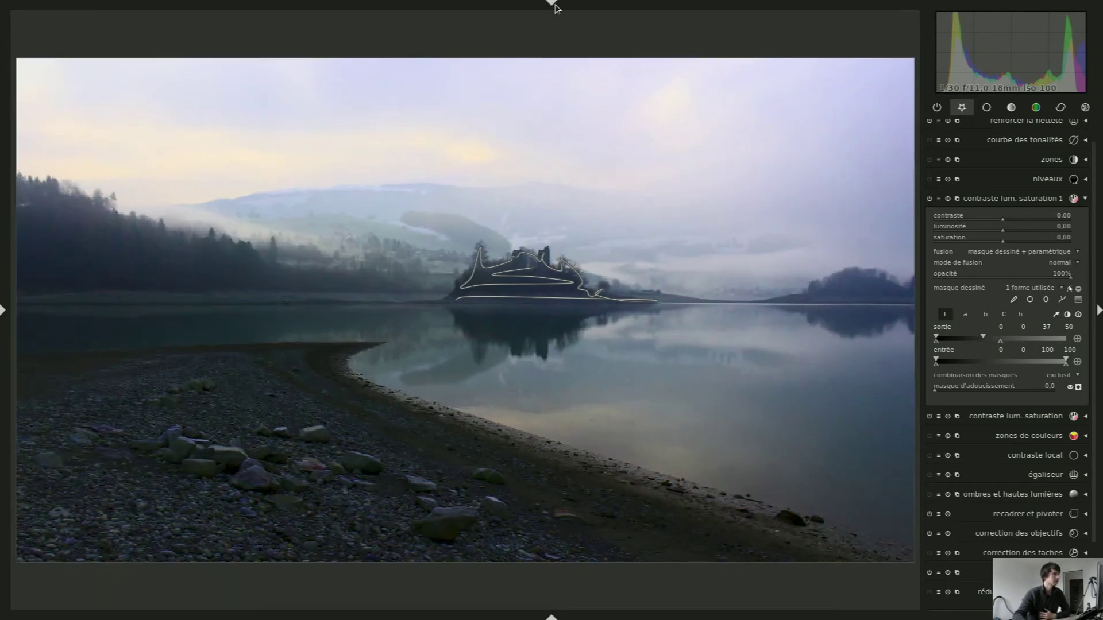
# In the masked contrast, brightness and saturation instance, set the brightness to 0.16 and the contrast to 0.25
pyautogui.click(1008, 199)
pyautogui.click(1032, 227)
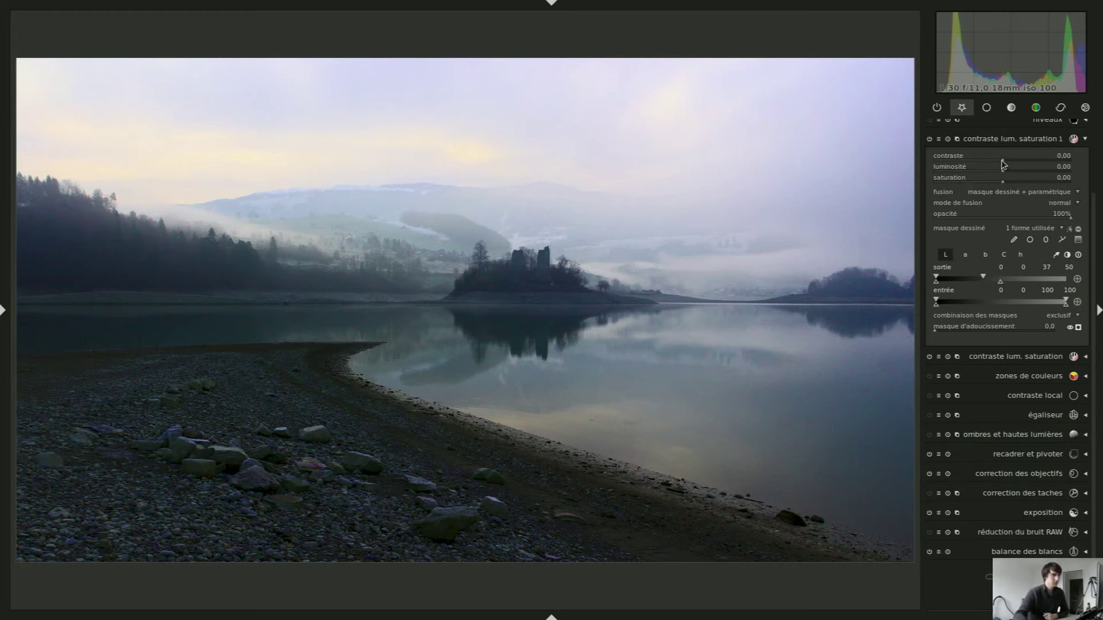
pyautogui.moveTo(1003, 172); pyautogui.dragTo(1014, 174)
pyautogui.click(1001, 162)
pyautogui.scroll(6, 1001, 162)
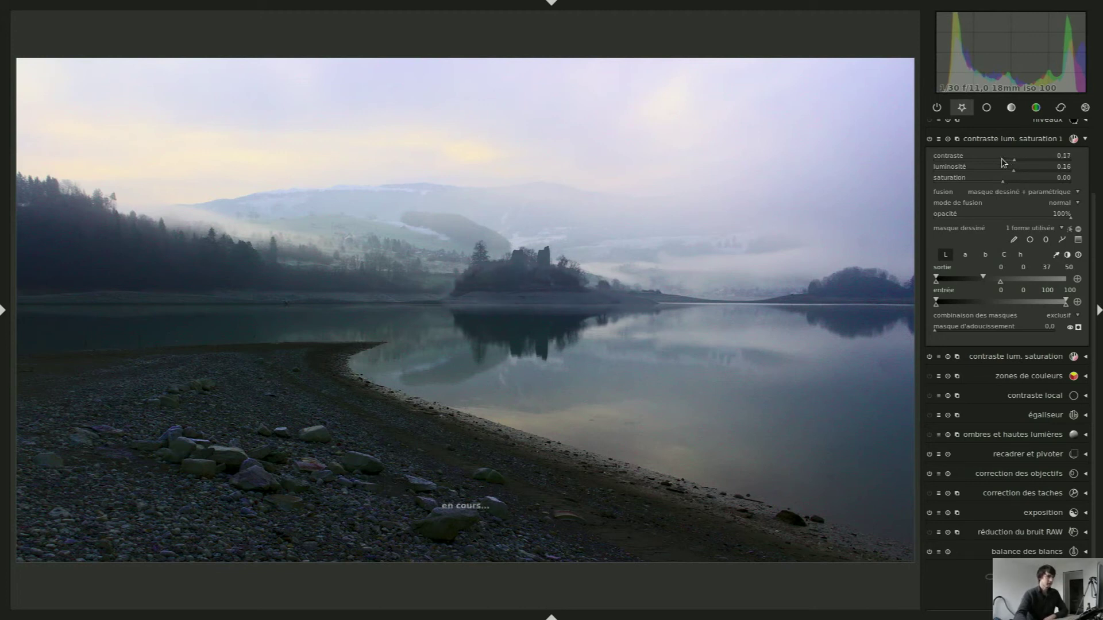
pyautogui.scroll(1, 1003, 162)
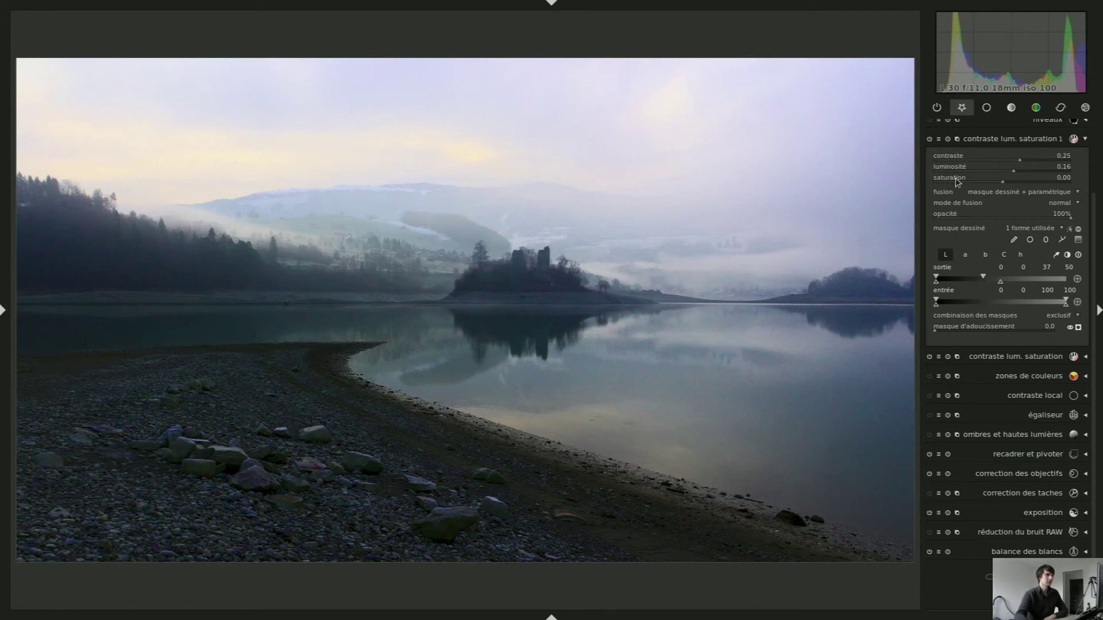
# Try a stronger saturation on the masked island and return it to 0.00
pyautogui.scroll(7, 955, 183)
pyautogui.scroll(2, 956, 182)
pyautogui.scroll(-6, 956, 182)
pyautogui.scroll(-3, 955, 182)
# Fine-tune the masked island correction to a contrast of 0.38 and a brightness of 0.27
pyautogui.scroll(2, 959, 170)
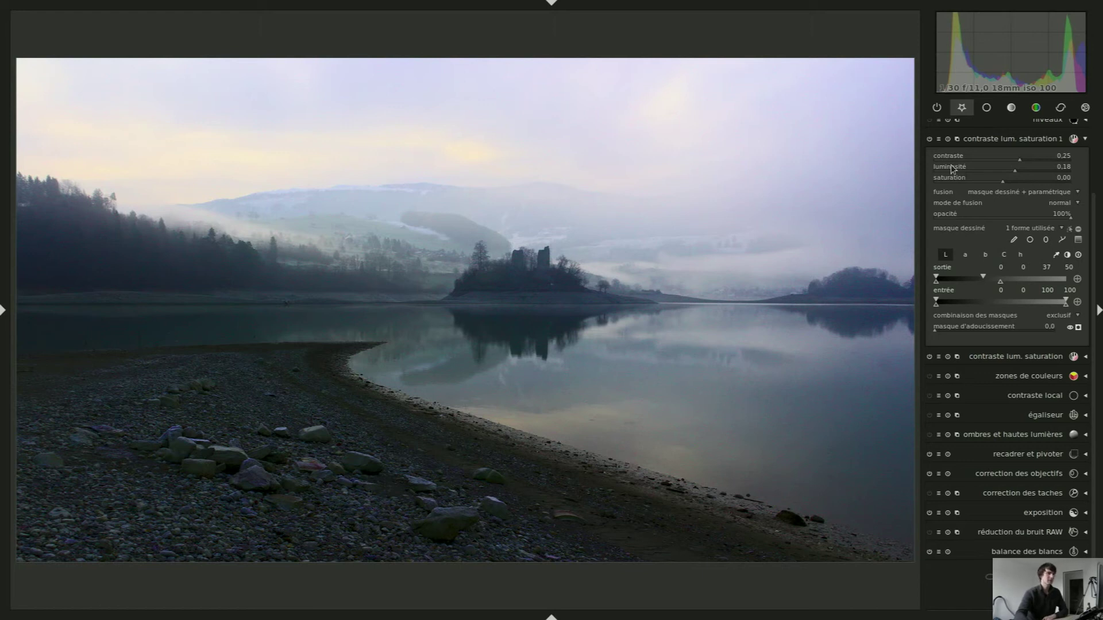
pyautogui.scroll(3, 951, 161)
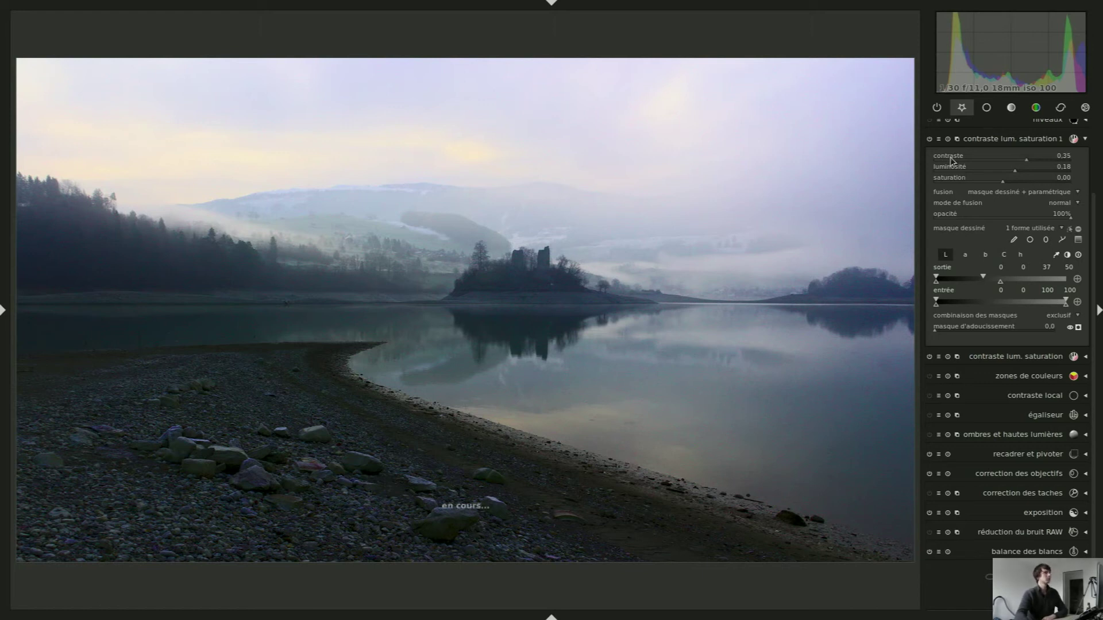
pyautogui.scroll(-4, 951, 161)
pyautogui.scroll(5, 954, 170)
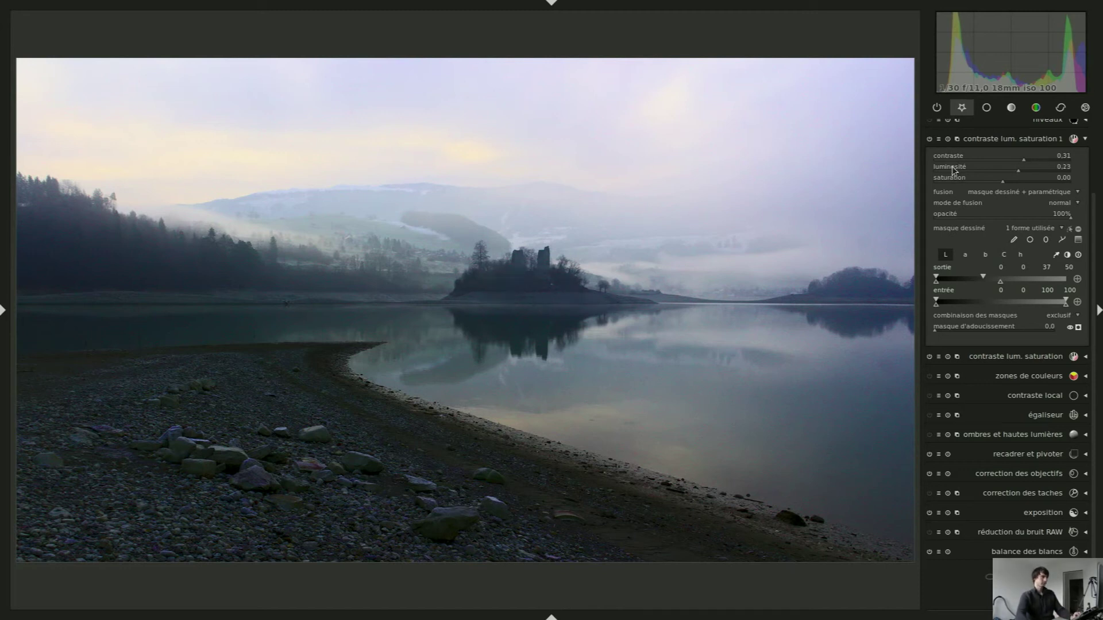
pyautogui.scroll(2, 952, 170)
pyautogui.scroll(1, 952, 161)
pyautogui.scroll(1, 952, 160)
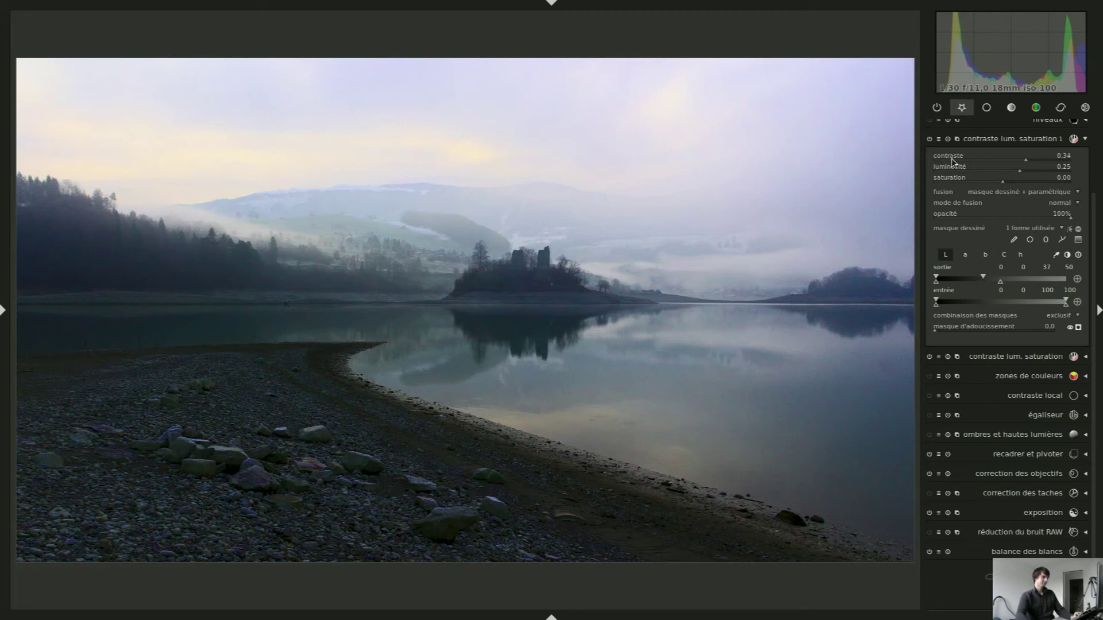
pyautogui.scroll(3, 955, 167)
pyautogui.scroll(-1, 954, 167)
pyautogui.scroll(5, 952, 161)
pyautogui.scroll(-1, 952, 161)
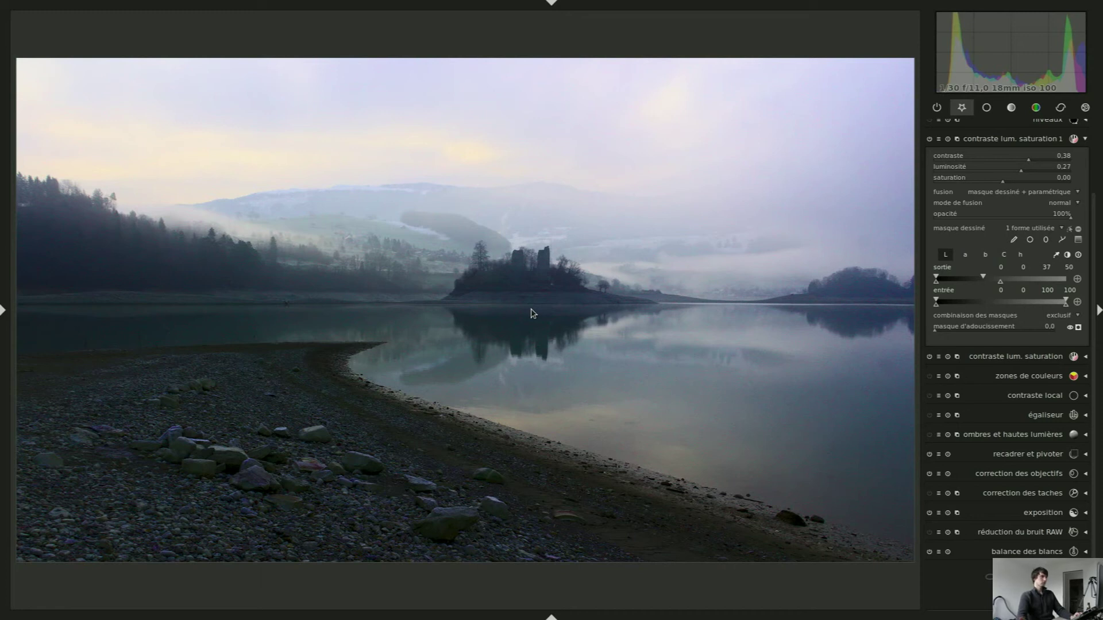
# Inspect the corrected island up close, return to the whole photo and collapse the masked contrast, brightness and saturation instance
pyautogui.scroll(4, 531, 313)
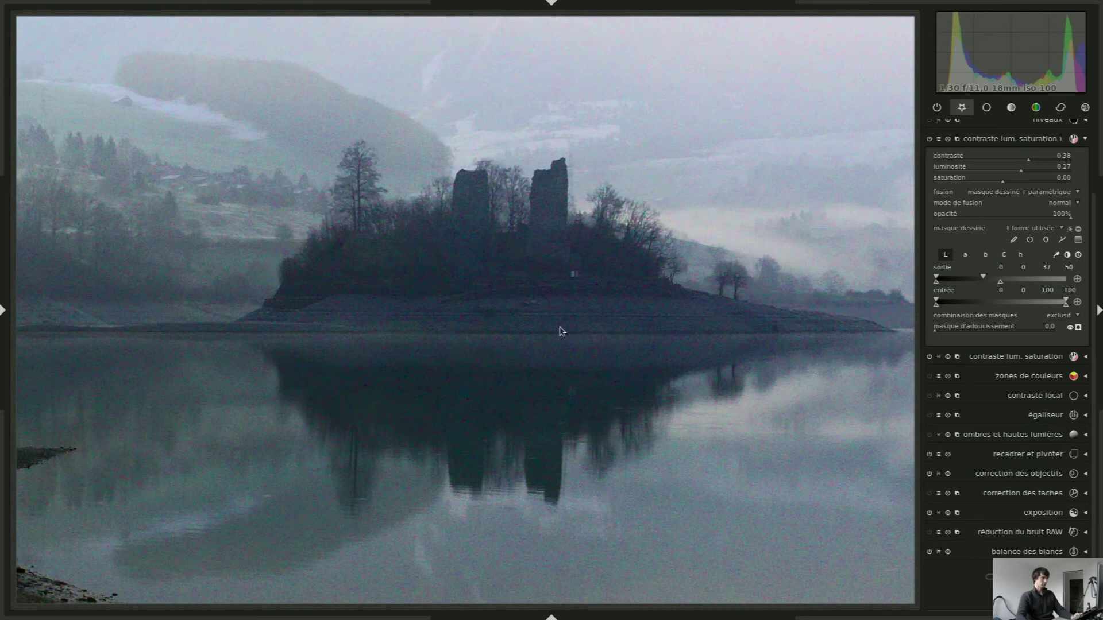
pyautogui.scroll(1, 562, 305)
pyautogui.scroll(-3, 555, 313)
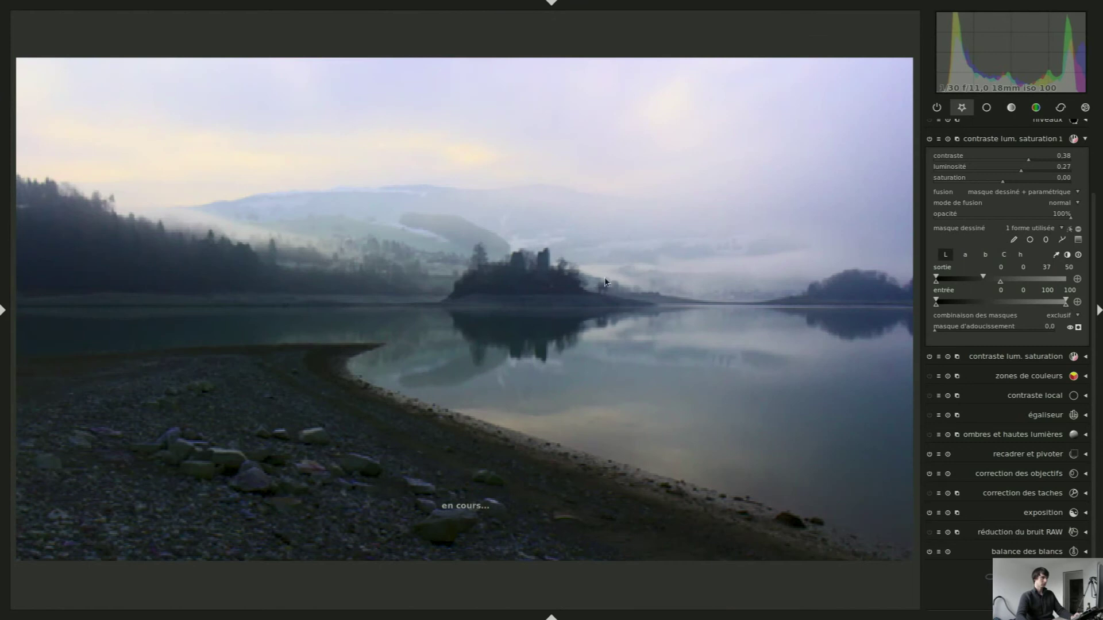
pyautogui.click(1050, 140)
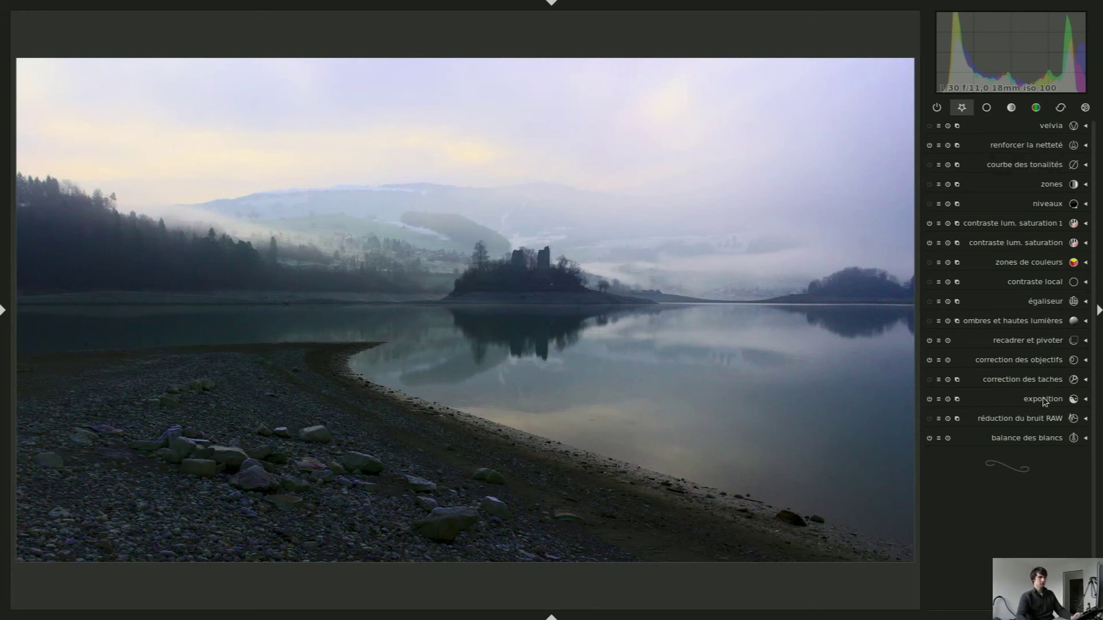
# Activate local contrast with a combined drawn and parametric mask, and reuse the existing brush shape "pinceau #1" on the island
pyautogui.click(1046, 285)
pyautogui.click(1054, 334)
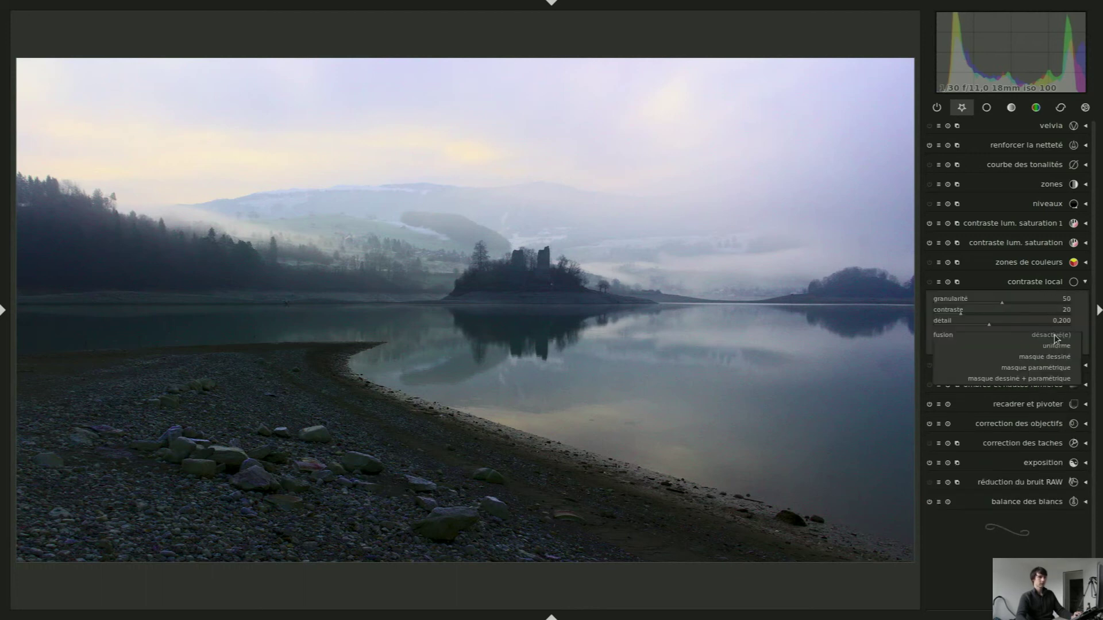
pyautogui.click(1054, 380)
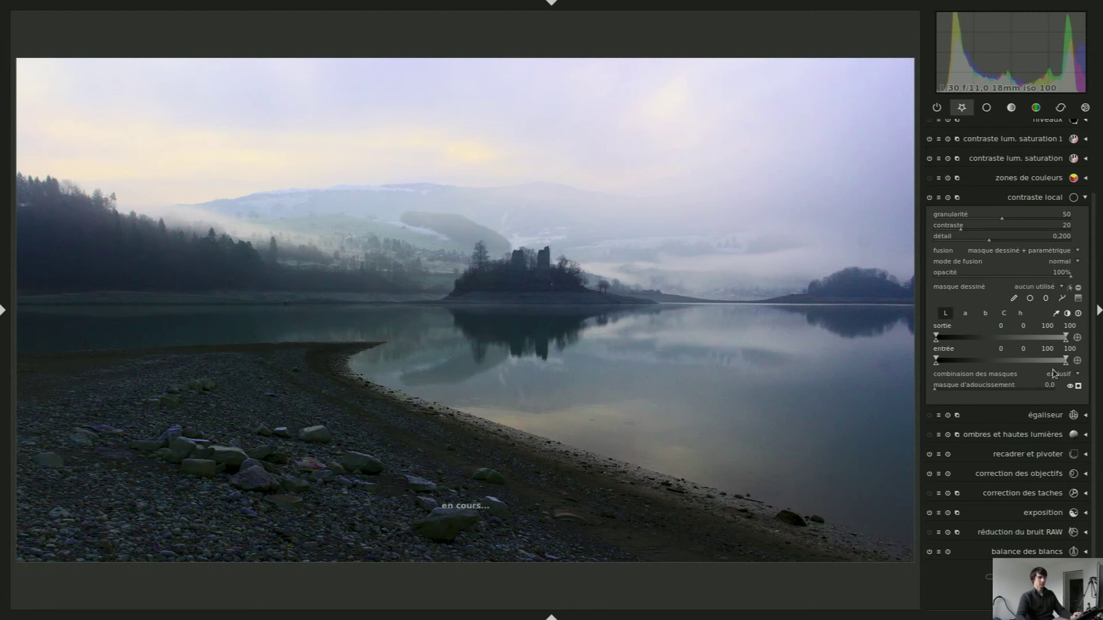
pyautogui.click(1062, 289)
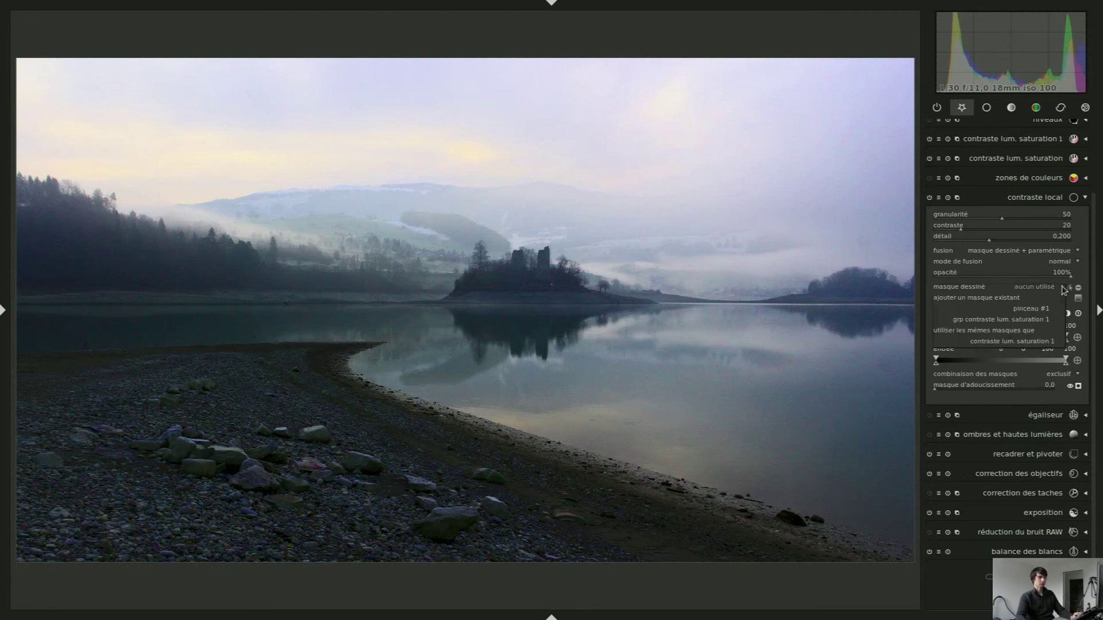
pyautogui.click(1046, 313)
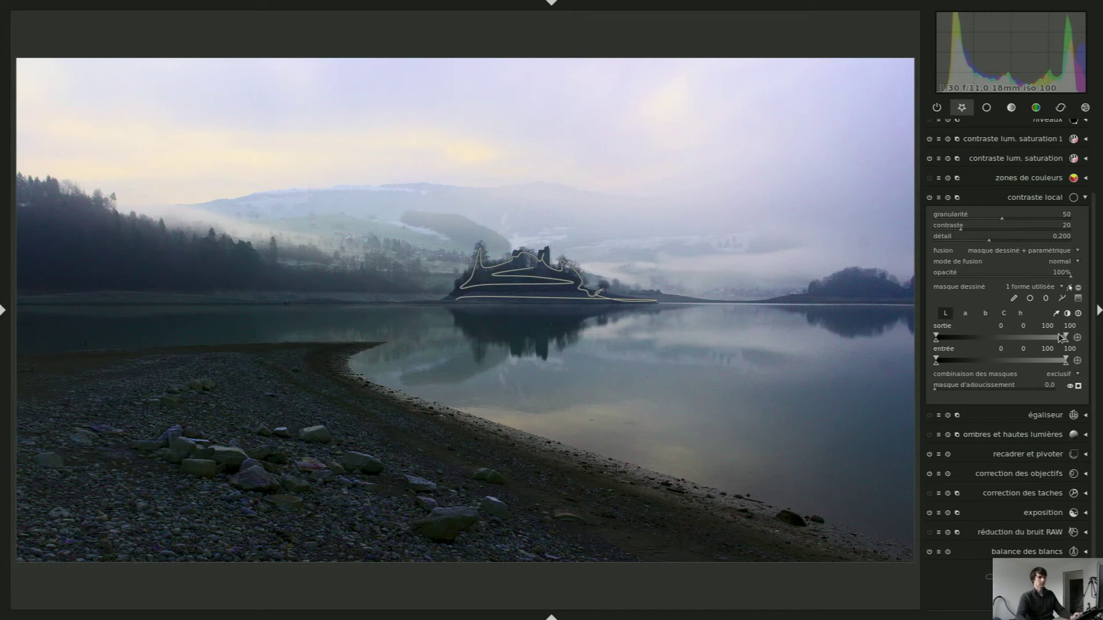
# Restrict the local contrast mask's output lightness to upper limits of 27 and 44, checking the mask overlay
pyautogui.moveTo(1063, 338); pyautogui.dragTo(973, 337)
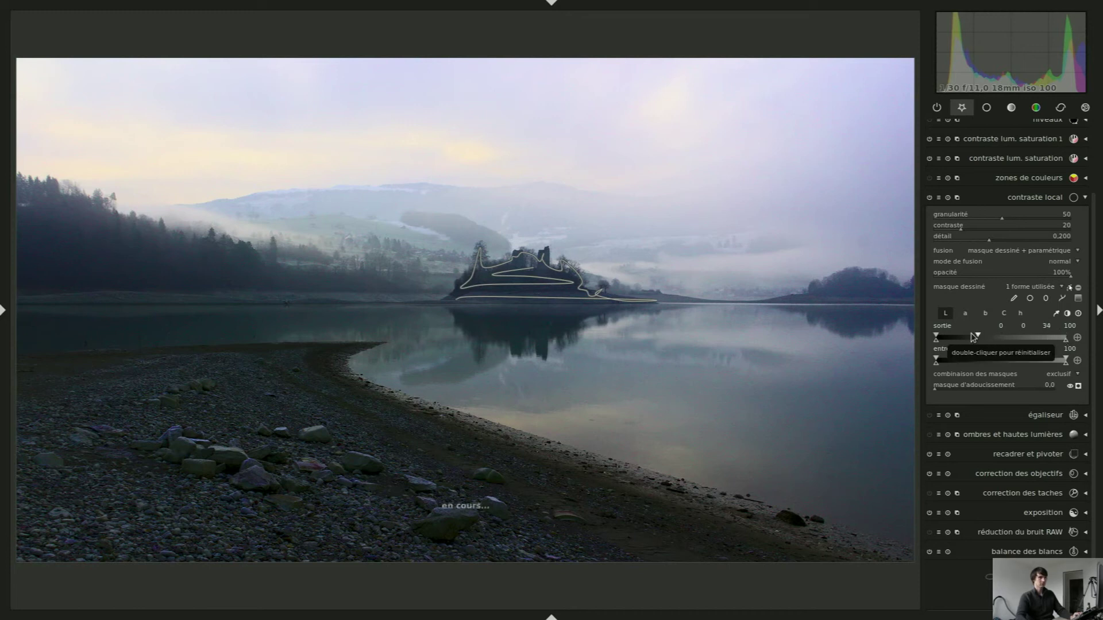
pyautogui.moveTo(1066, 339)
pyautogui.mouseDown()
pyautogui.moveTo(987, 339)
pyautogui.moveTo(982, 350)
pyautogui.mouseUp()
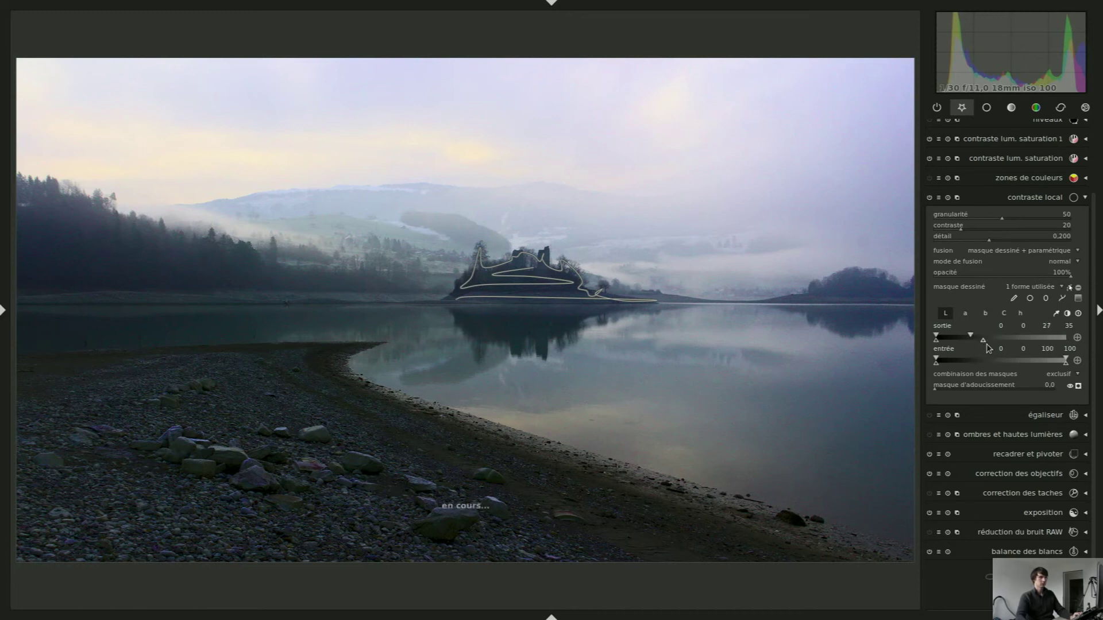
pyautogui.click(1078, 387)
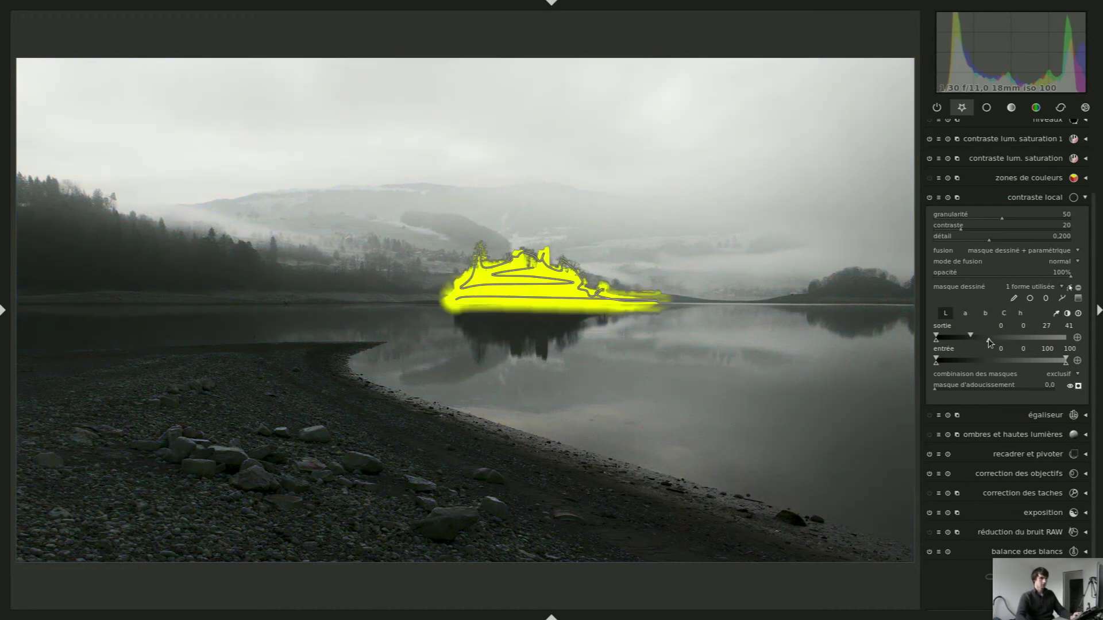
pyautogui.moveTo(989, 343); pyautogui.dragTo(993, 344)
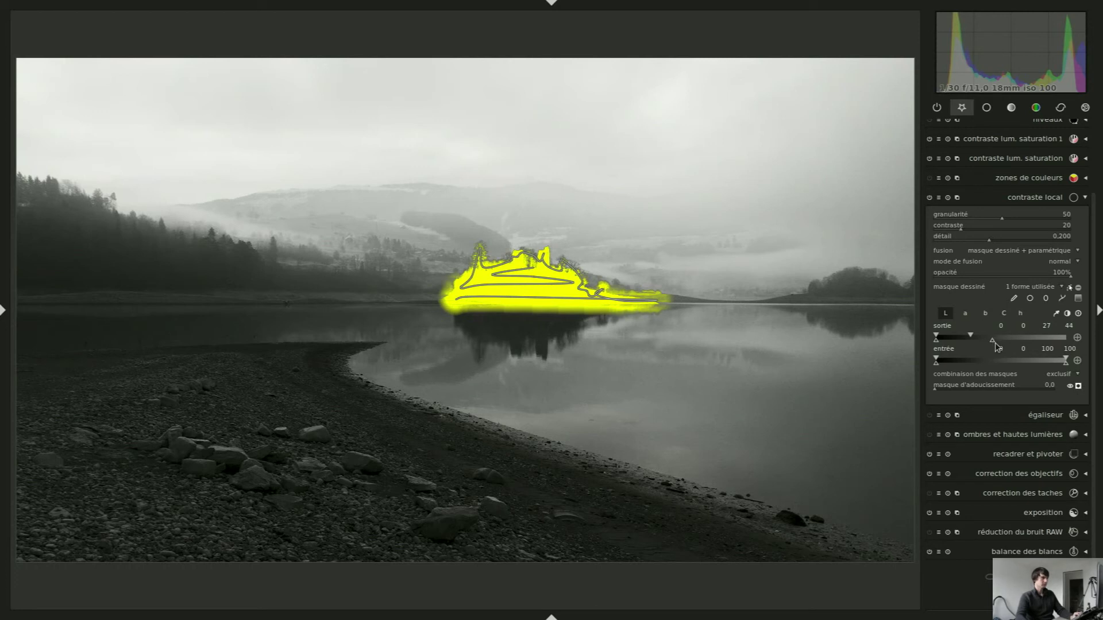
pyautogui.click(1079, 386)
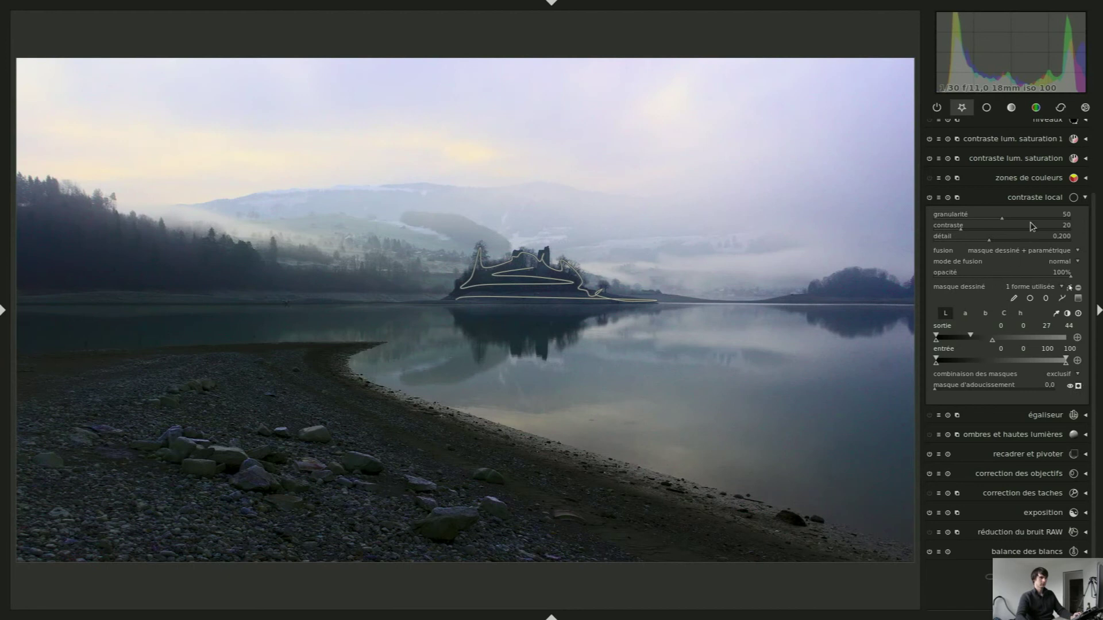
# Hide the mask outline, raise the local contrast detail to 0.759, inspect the island and collapse the module
pyautogui.click(1070, 288)
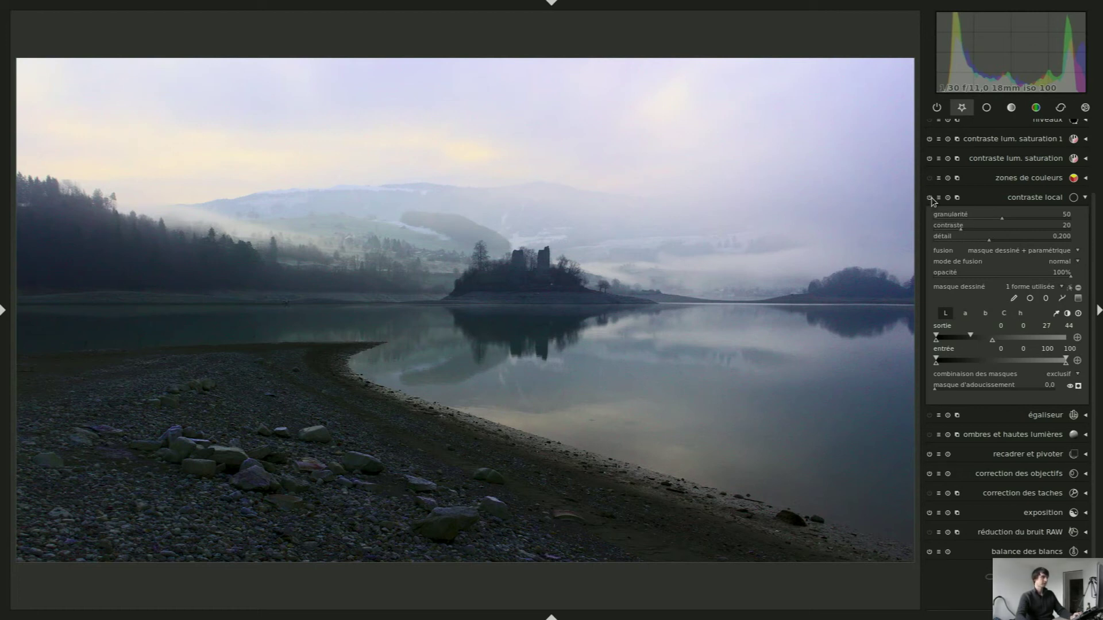
pyautogui.moveTo(989, 243); pyautogui.dragTo(1029, 243)
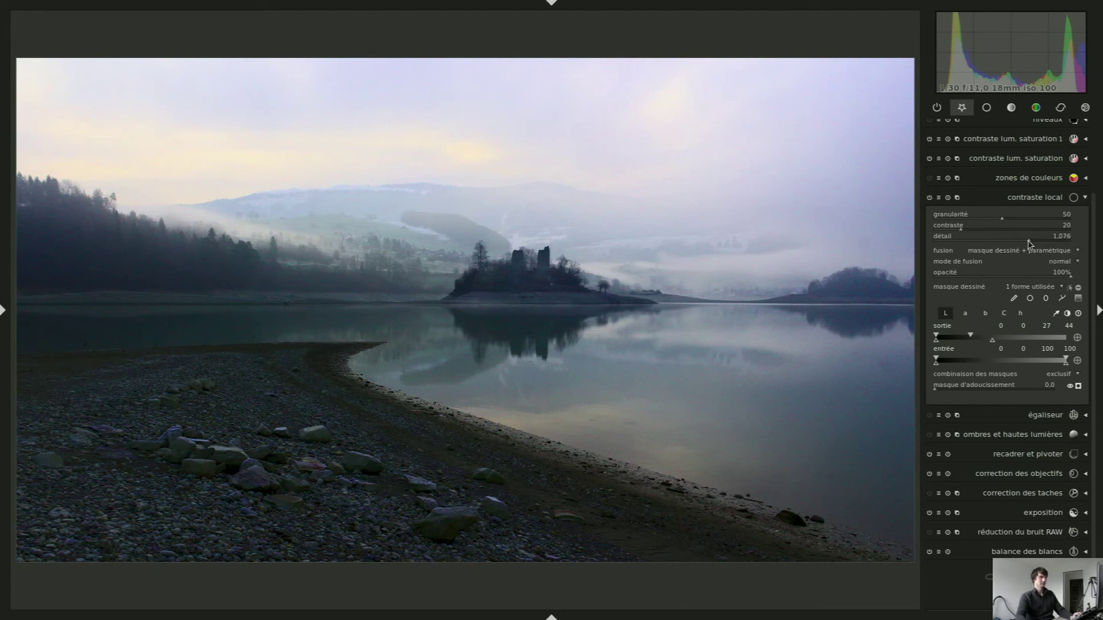
pyautogui.moveTo(1028, 243); pyautogui.dragTo(1012, 239)
pyautogui.scroll(2, 1012, 242)
pyautogui.scroll(-1, 654, 338)
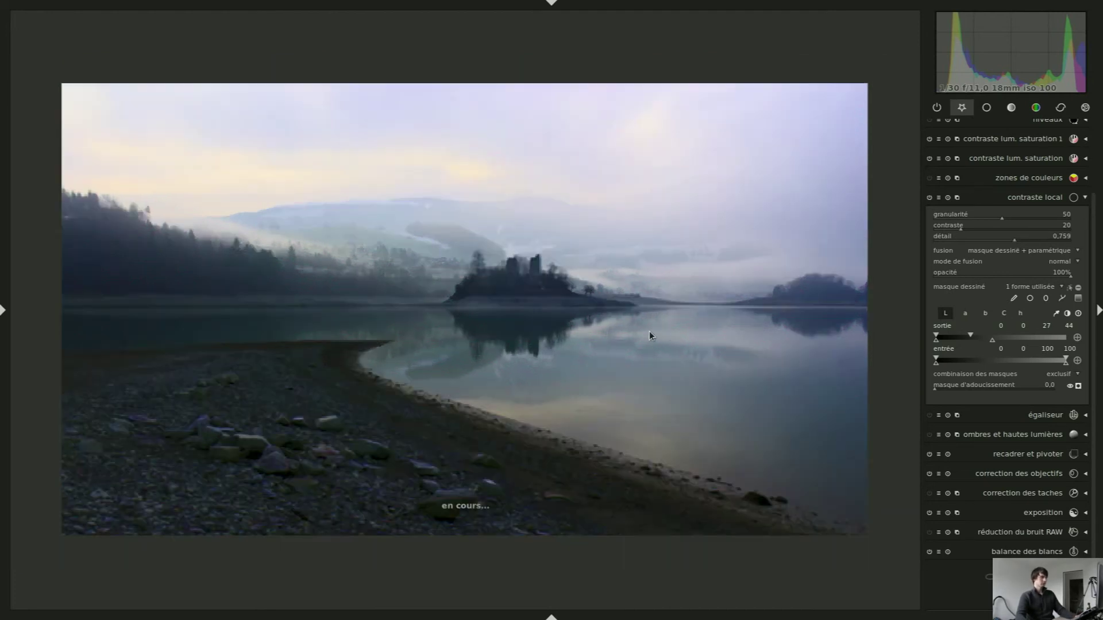
pyautogui.scroll(-1, 650, 336)
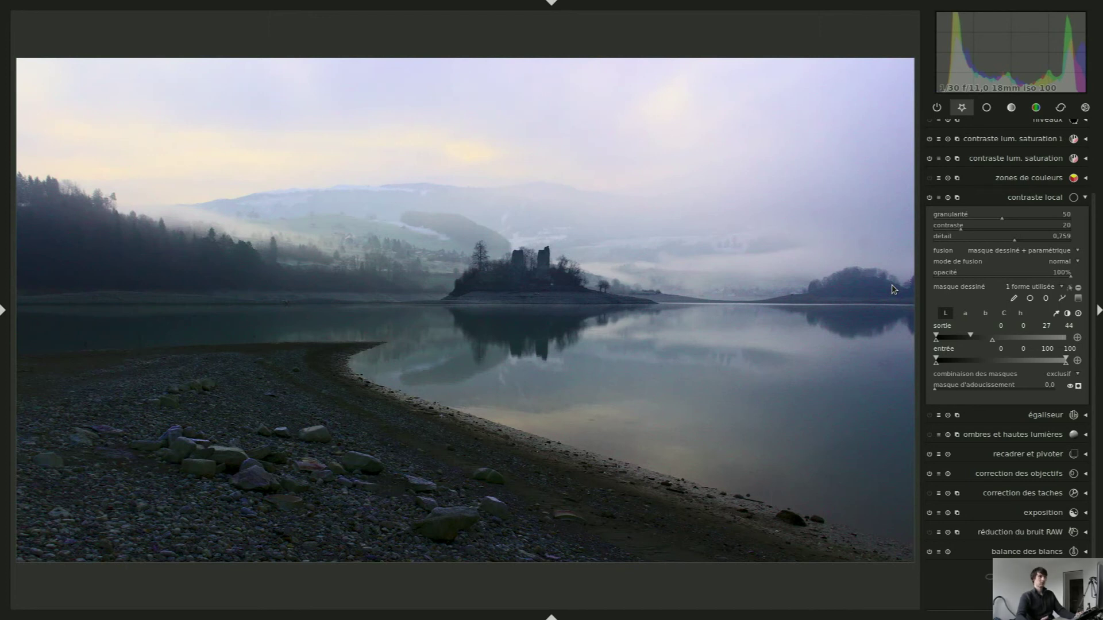
pyautogui.click(1047, 200)
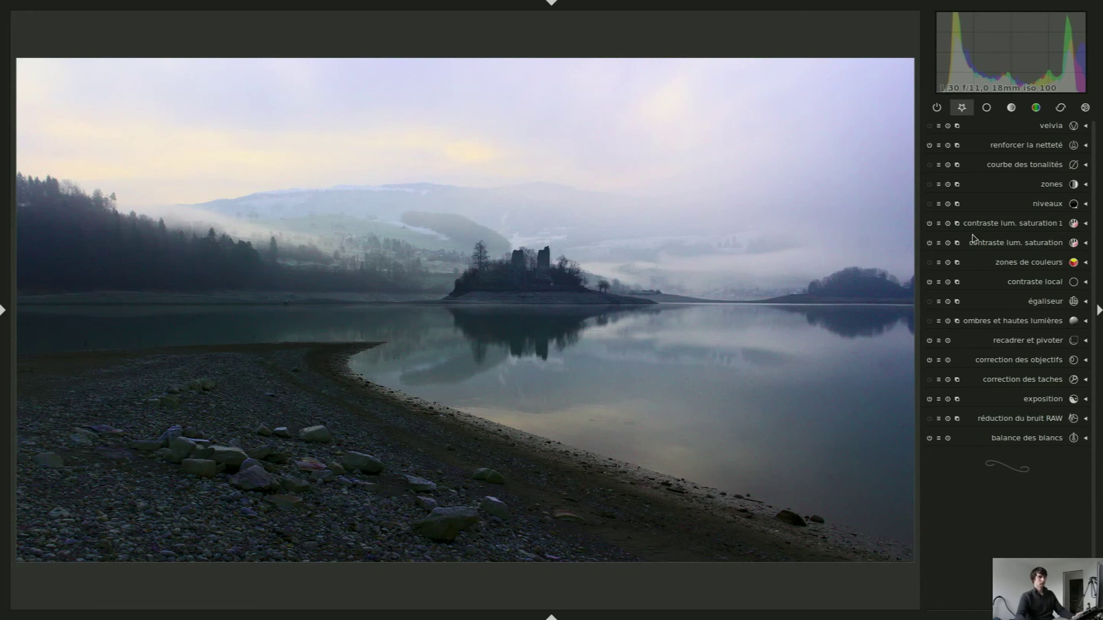
# Create another new instance of contrast, brightness and saturation and set its blending to a drawn mask
pyautogui.click(957, 225)
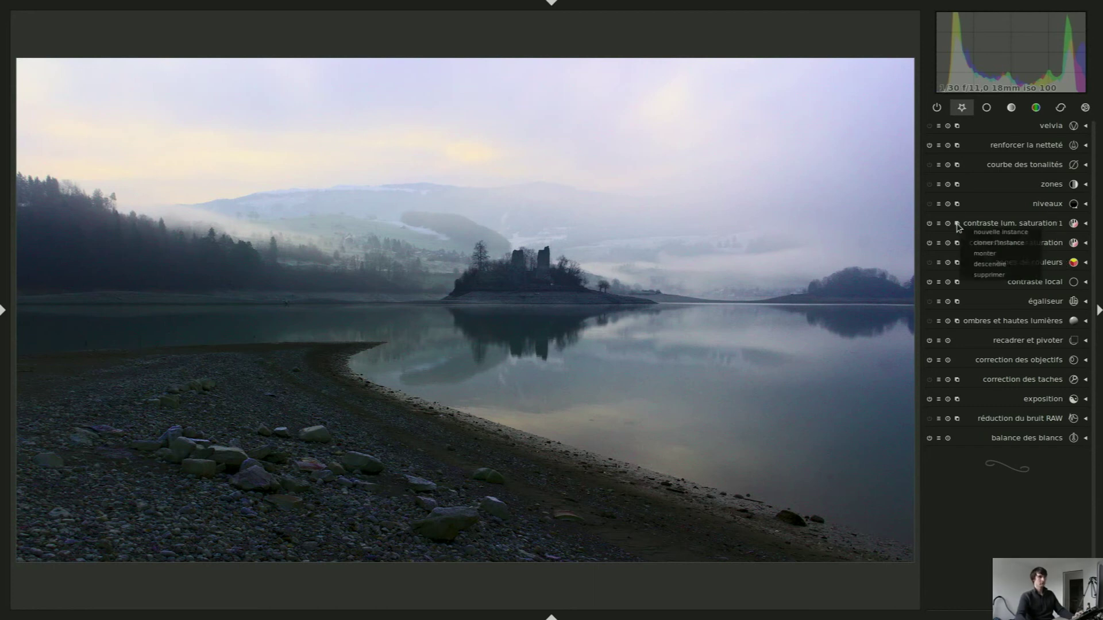
pyautogui.click(996, 232)
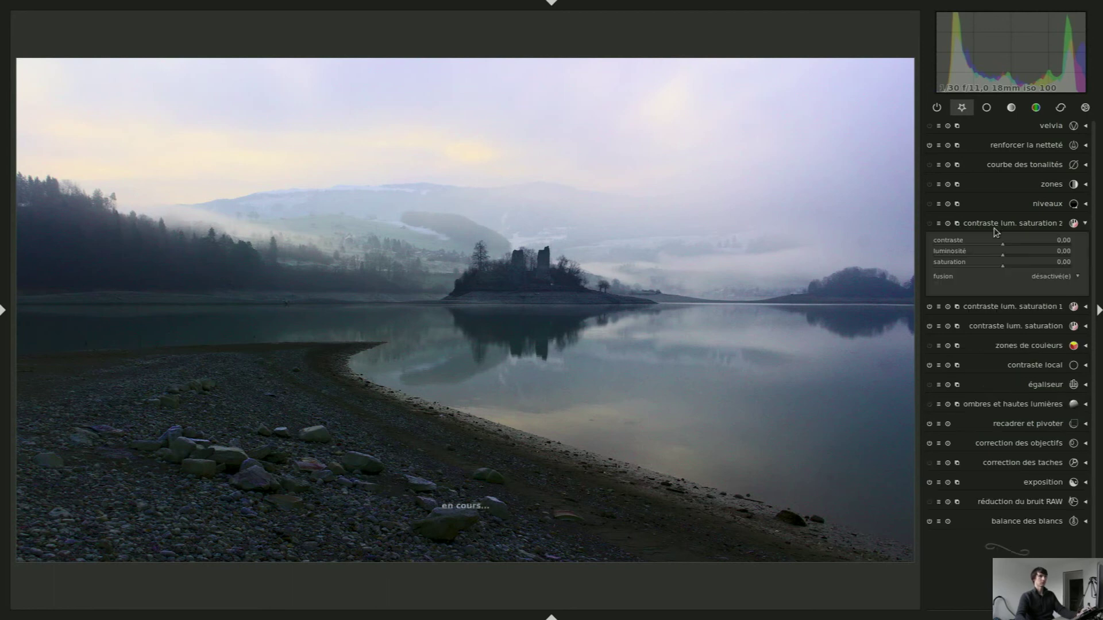
pyautogui.click(1052, 277)
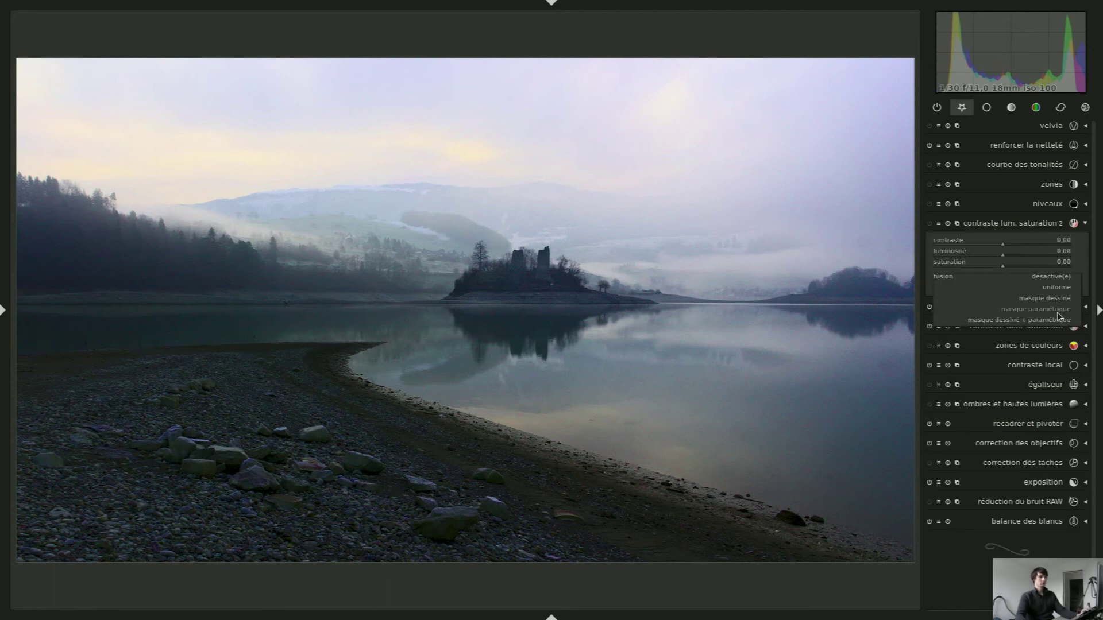
pyautogui.click(1044, 298)
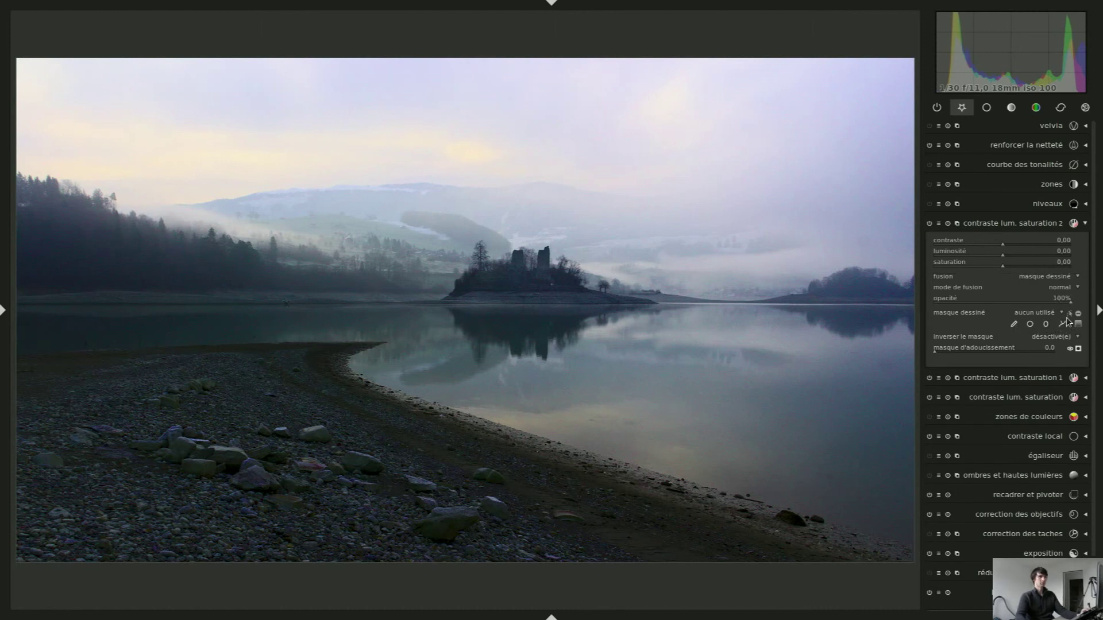
# Paint a mask over the dark pebble shore in the foreground with an enlarged brush
pyautogui.click(1012, 325)
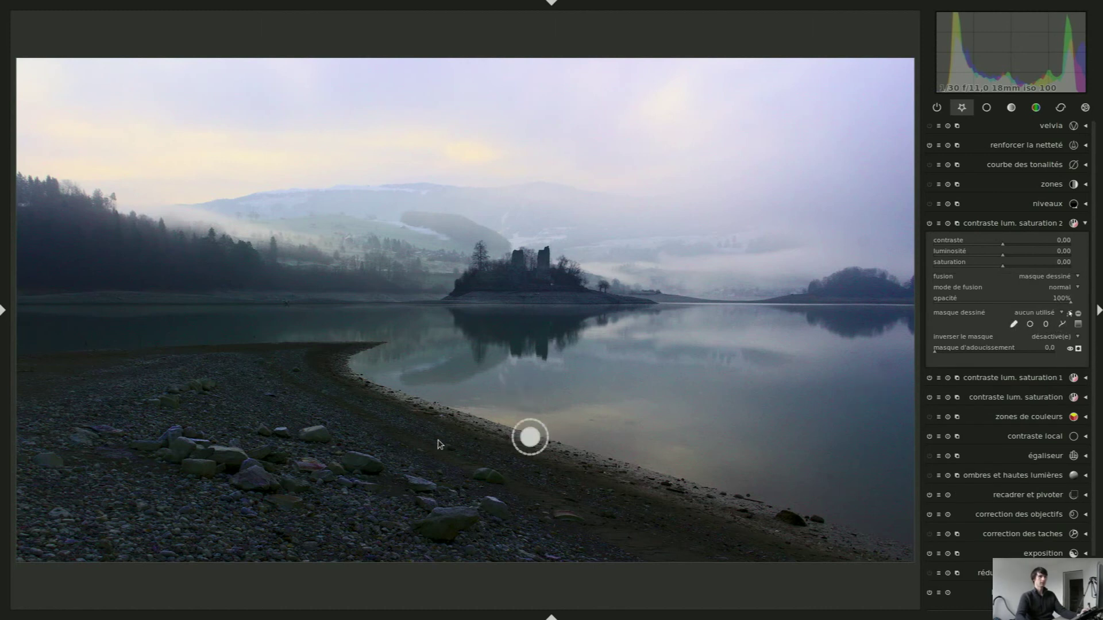
pyautogui.scroll(5, 253, 454)
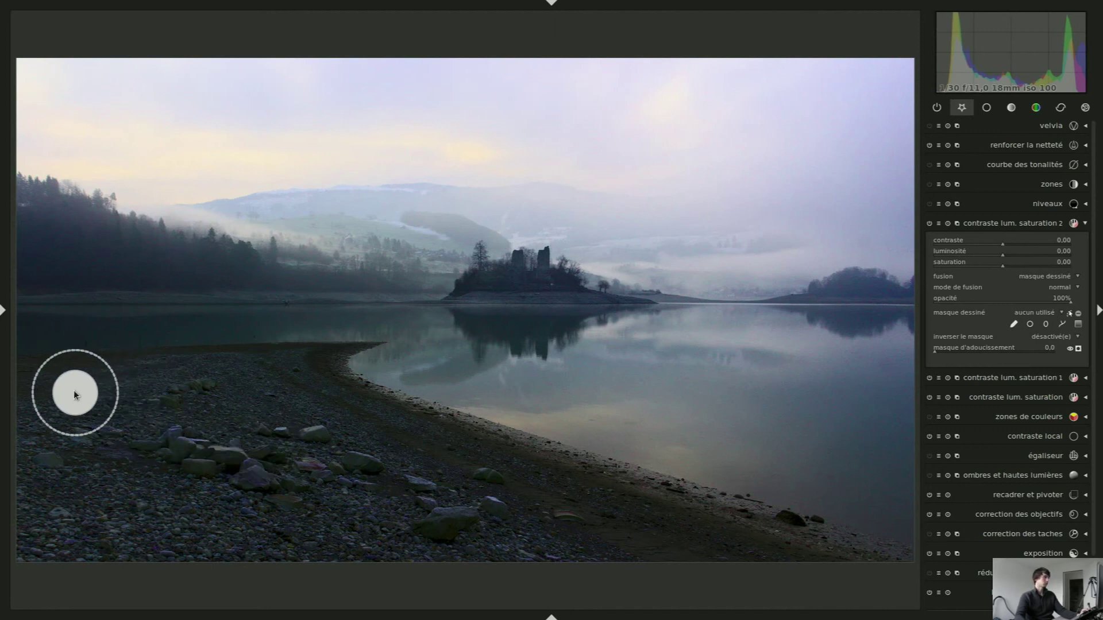
pyautogui.moveTo(29, 386)
pyautogui.mouseDown()
pyautogui.moveTo(353, 356)
pyautogui.moveTo(324, 369)
pyautogui.moveTo(415, 443)
pyautogui.moveTo(387, 429)
pyautogui.moveTo(861, 568)
pyautogui.moveTo(307, 571)
pyautogui.moveTo(46, 556)
pyautogui.moveTo(23, 545)
pyautogui.moveTo(30, 419)
pyautogui.moveTo(251, 394)
pyautogui.moveTo(304, 402)
pyautogui.moveTo(497, 483)
pyautogui.moveTo(660, 522)
pyautogui.moveTo(702, 549)
pyautogui.moveTo(232, 548)
pyautogui.moveTo(58, 518)
pyautogui.moveTo(50, 497)
pyautogui.moveTo(68, 431)
pyautogui.moveTo(290, 425)
pyautogui.moveTo(398, 468)
pyautogui.moveTo(496, 485)
pyautogui.moveTo(580, 524)
pyautogui.moveTo(140, 517)
pyautogui.moveTo(103, 471)
pyautogui.moveTo(199, 461)
pyautogui.moveTo(413, 487)
pyautogui.moveTo(446, 509)
pyautogui.moveTo(75, 499)
pyautogui.mouseUp()
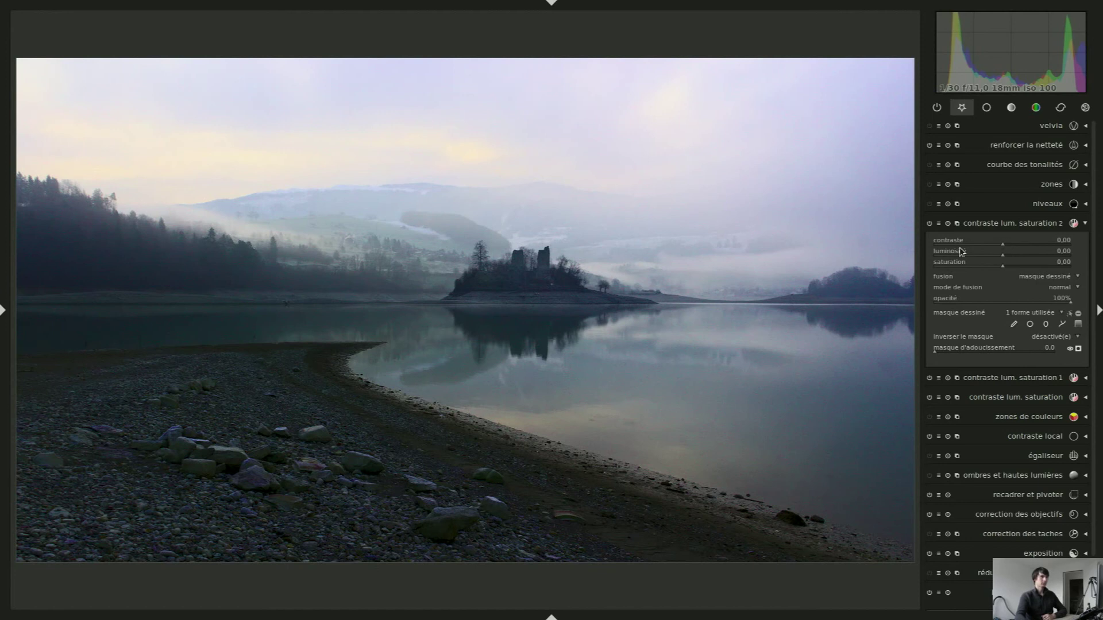
# Set the masked shore's brightness to -0.17 and saturation to -0.16, and reset its contrast to 0.00 after a trial
pyautogui.scroll(-7, 956, 253)
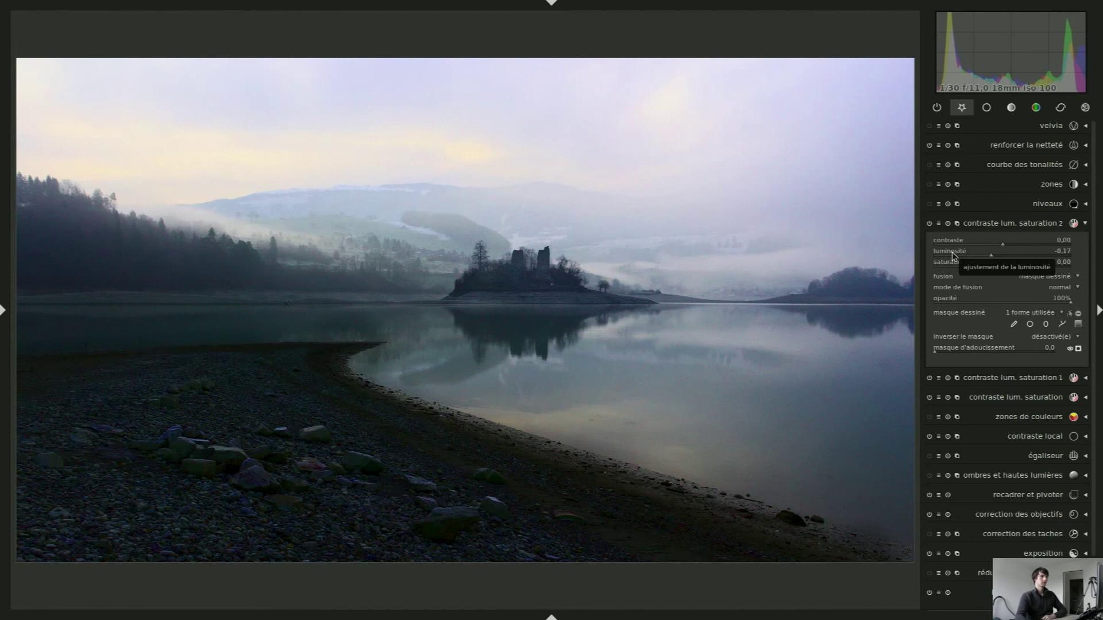
pyautogui.scroll(-1, 949, 244)
pyautogui.scroll(-5, 949, 245)
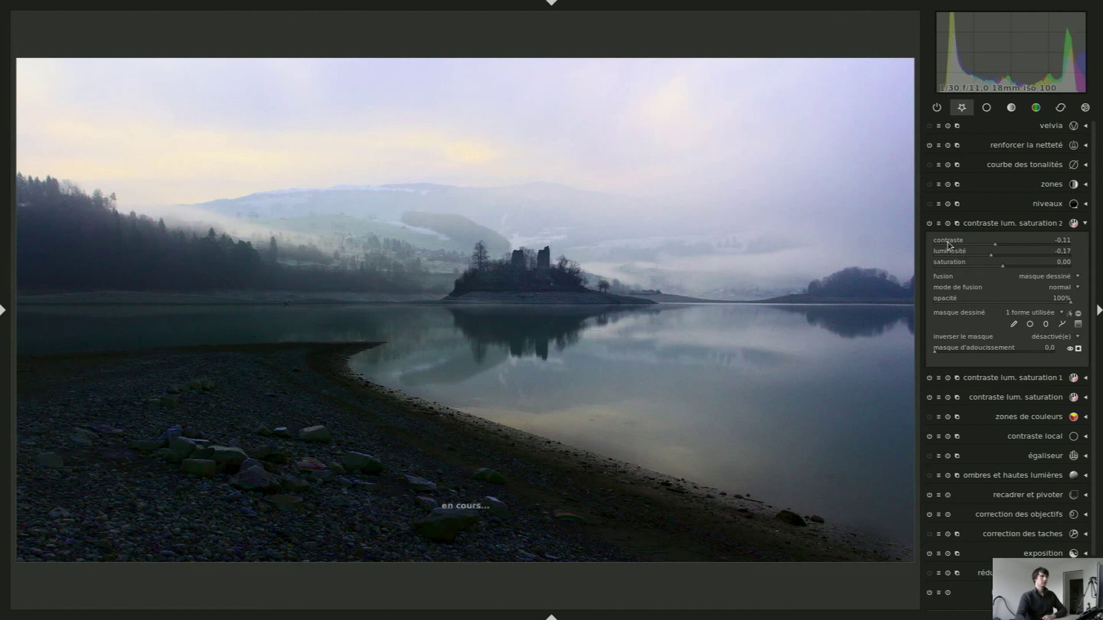
pyautogui.scroll(1, 949, 244)
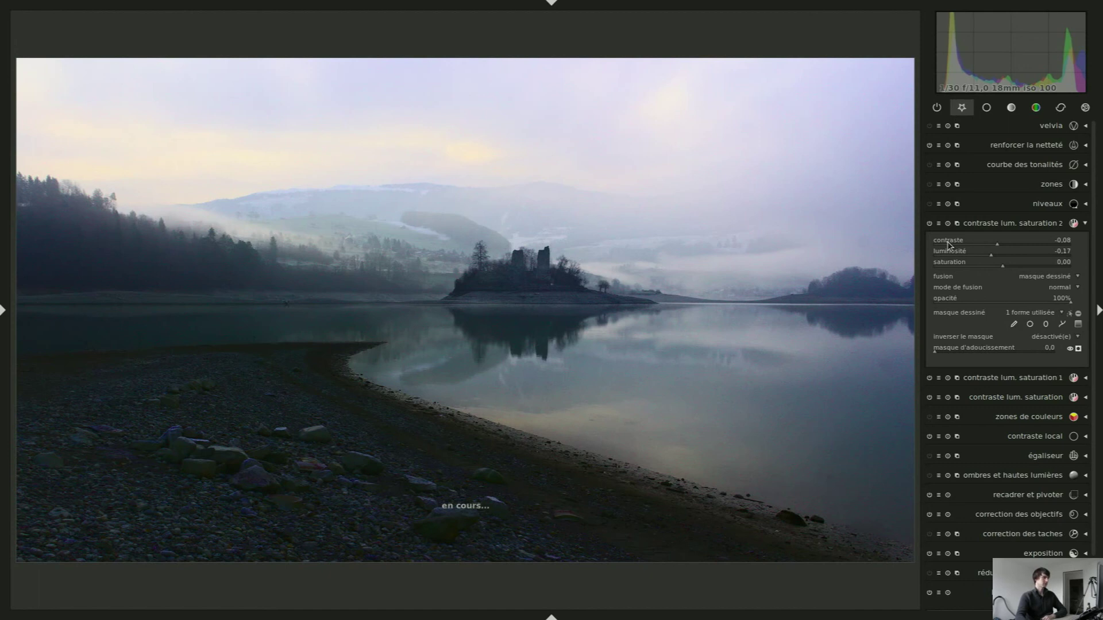
pyautogui.doubleClick(949, 244)
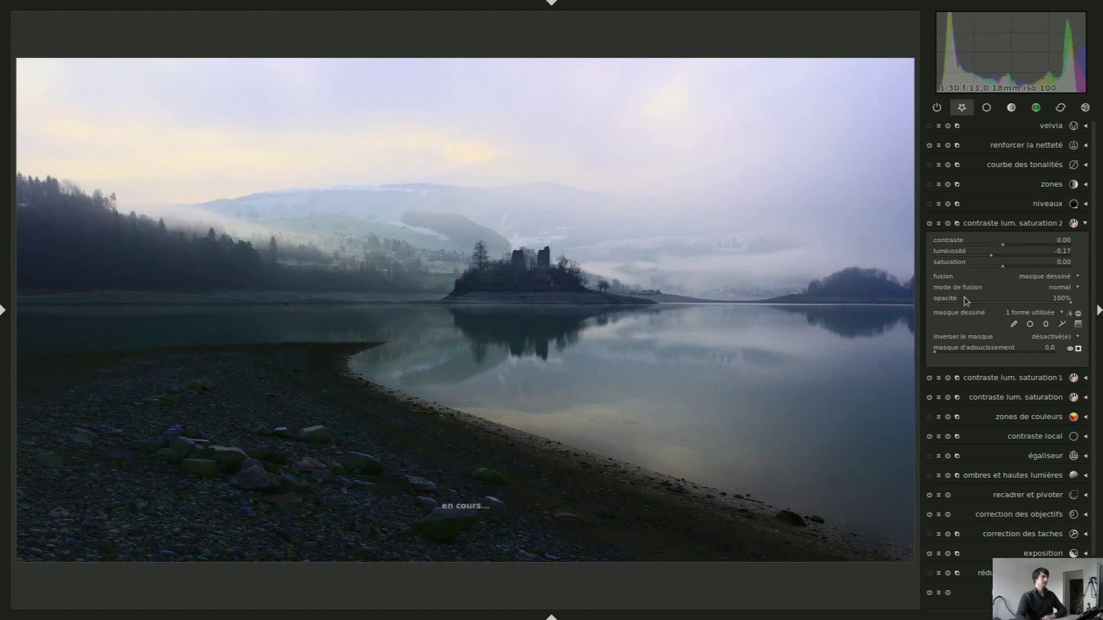
pyautogui.scroll(-2, 960, 266)
pyautogui.scroll(-1, 960, 265)
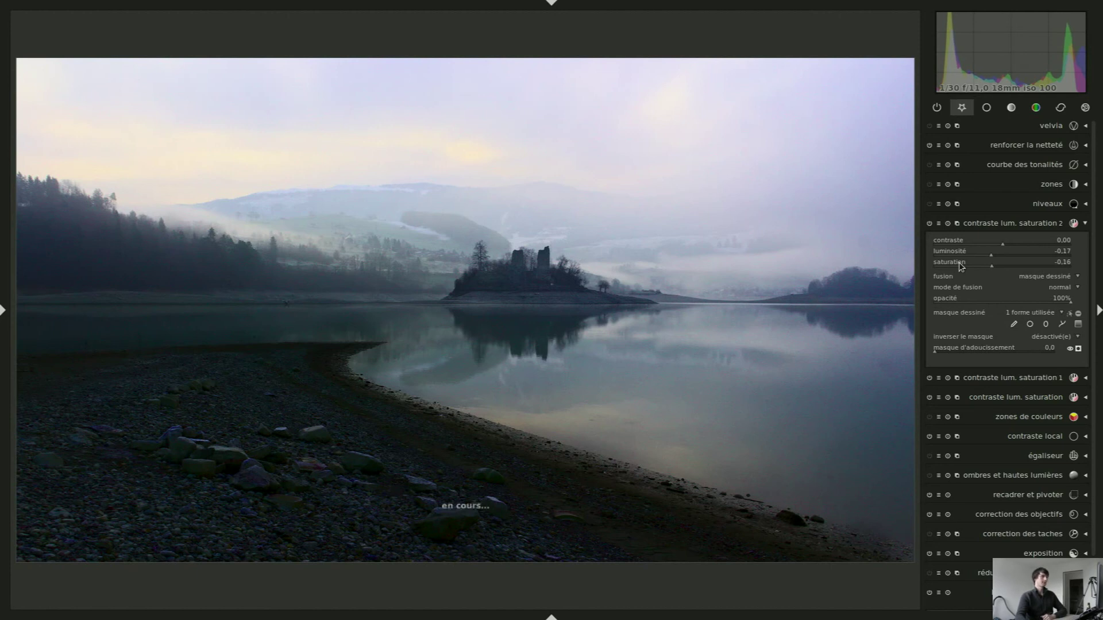
# Compare the photo with and without the shore correction, leave it enabled and collapse the instance
pyautogui.click(929, 224)
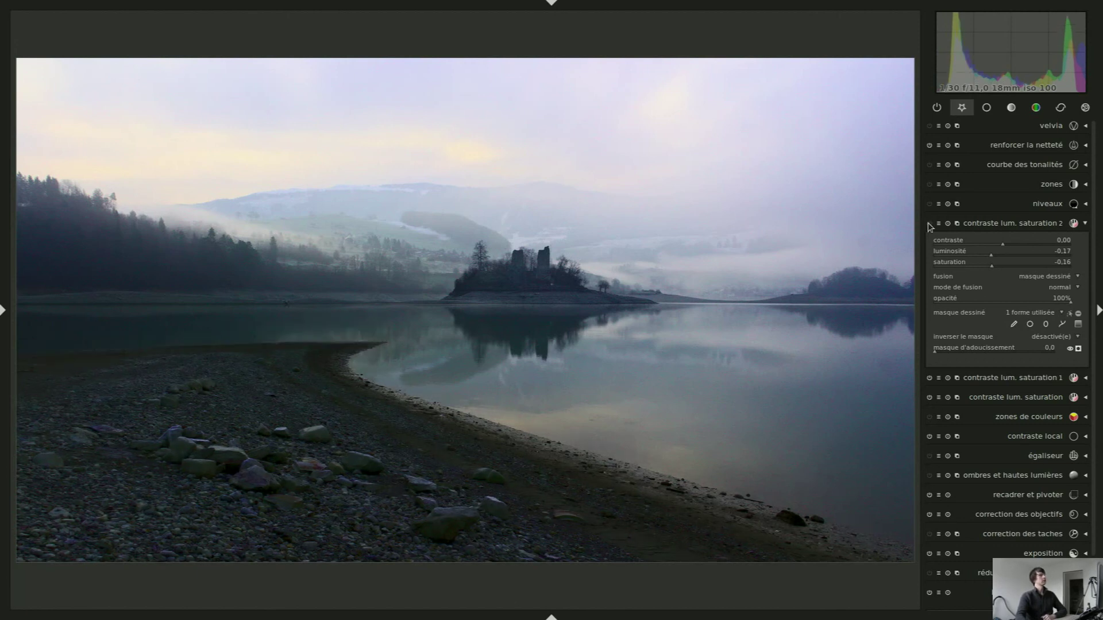
pyautogui.click(929, 224)
pyautogui.click(928, 224)
pyautogui.click(929, 224)
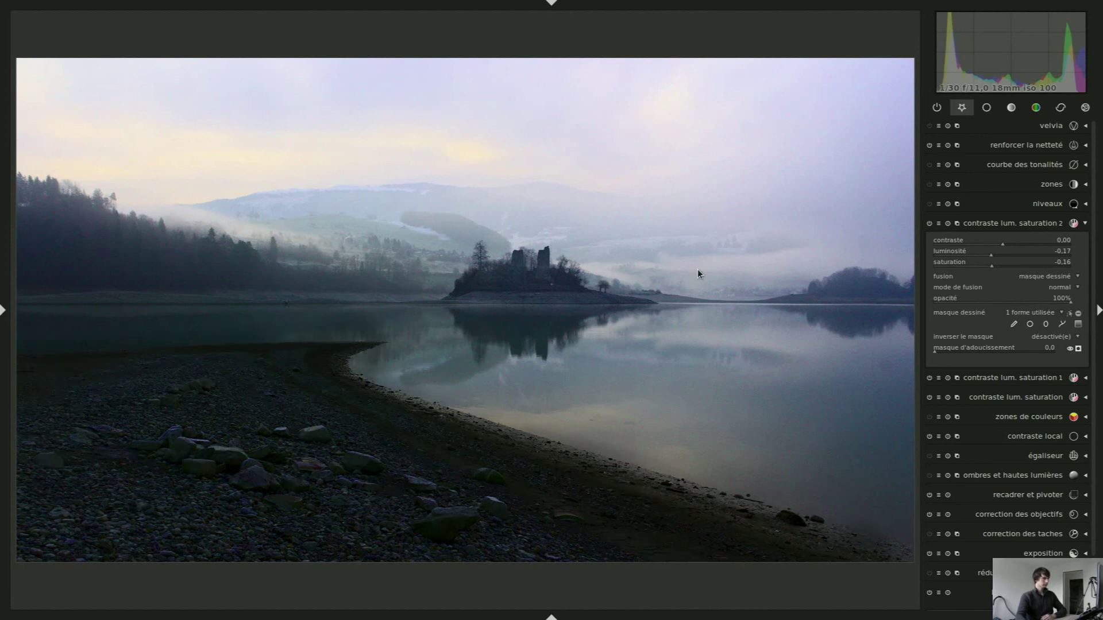
pyautogui.click(1050, 226)
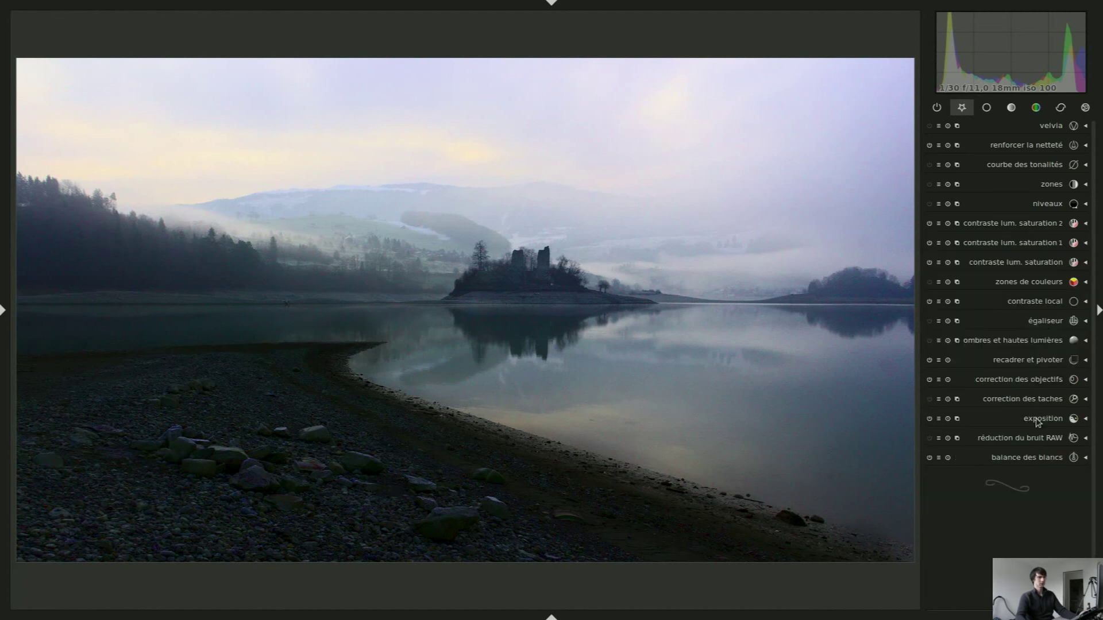
# Activate shadows and highlights with the shadows set to 0, and compare the photo with and without the correction
pyautogui.click(1034, 343)
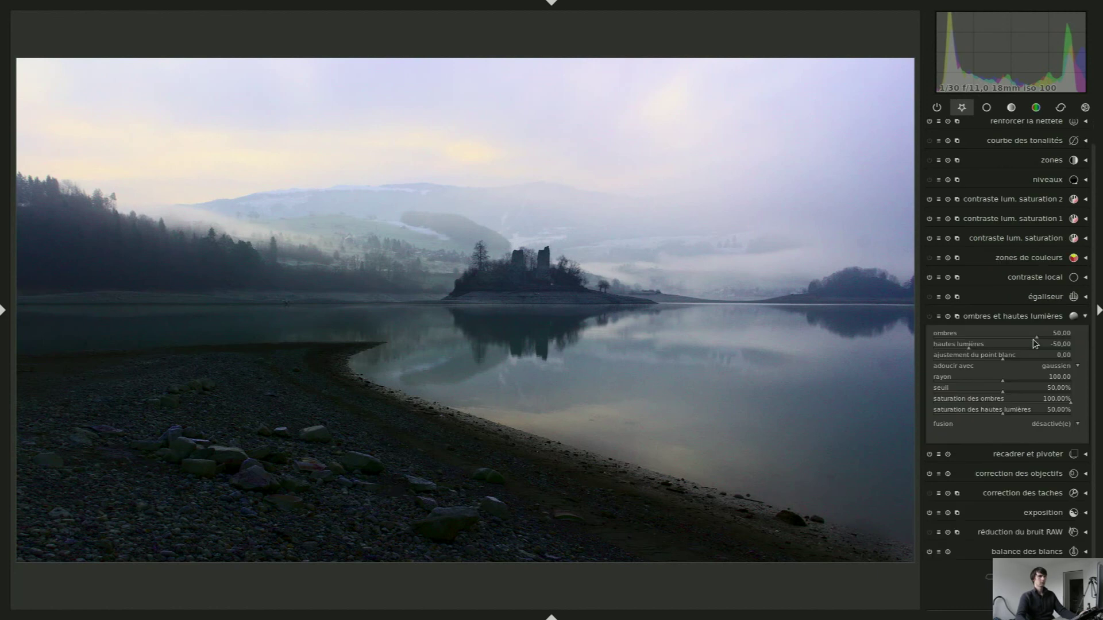
pyautogui.rightClick(947, 337)
pyautogui.write('0')
pyautogui.press('Return')
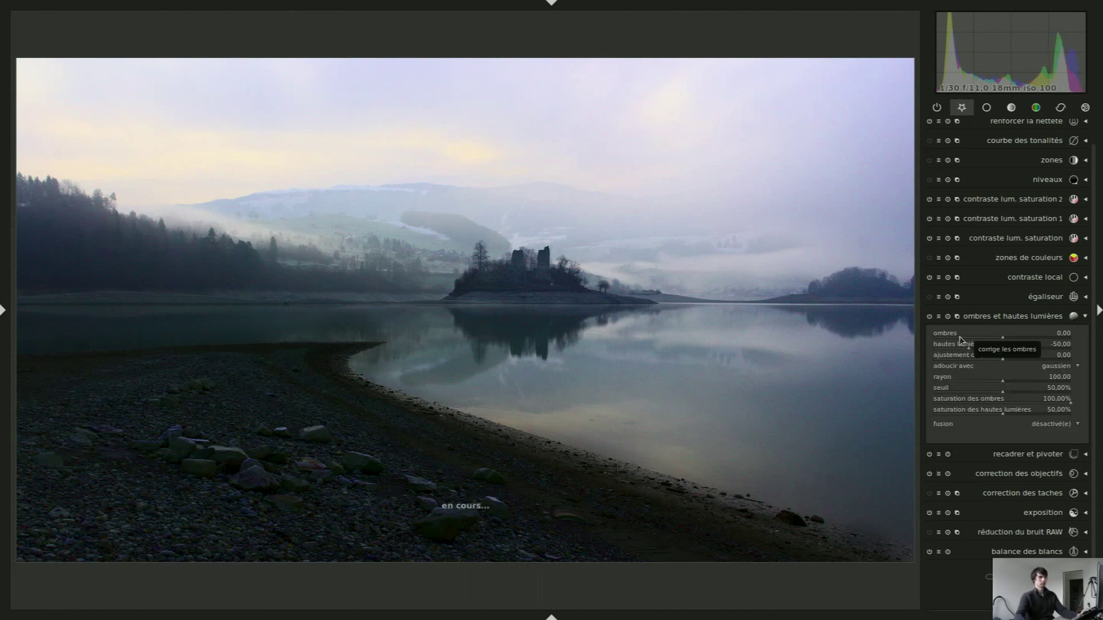
pyautogui.click(930, 317)
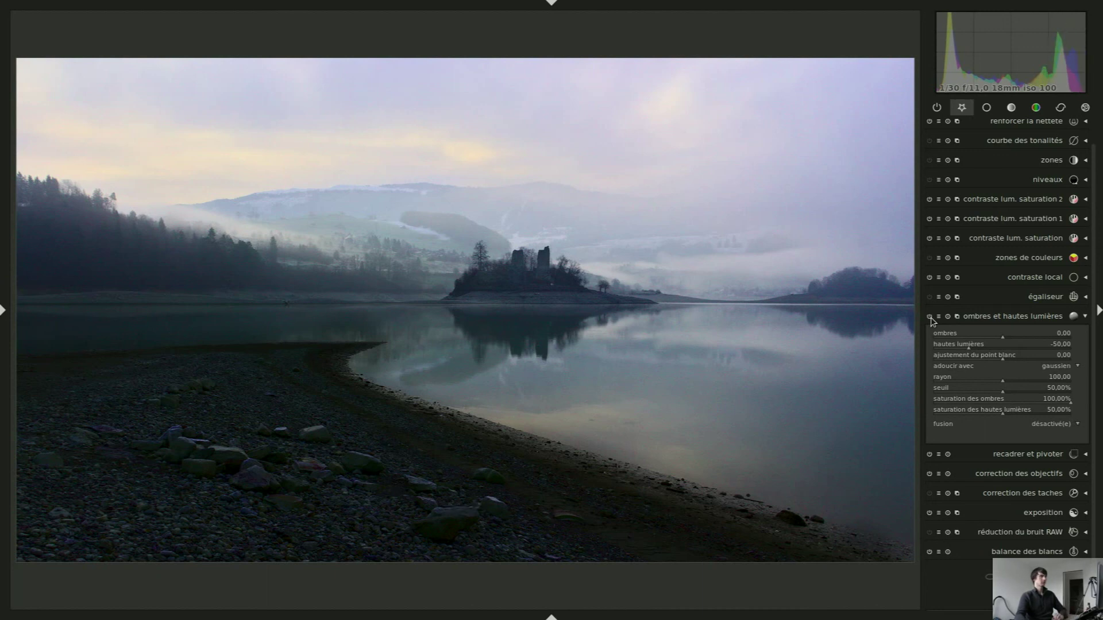
pyautogui.click(930, 318)
# Compare the softening methods of the shadows and highlights correction and collapse the module
pyautogui.click(1060, 370)
pyautogui.click(1060, 371)
pyautogui.scroll(1, 1067, 370)
pyautogui.scroll(-1, 1066, 371)
pyautogui.scroll(1, 1066, 371)
pyautogui.scroll(-1, 1066, 371)
pyautogui.scroll(1, 1067, 370)
pyautogui.scroll(-1, 1067, 371)
pyautogui.scroll(1, 1066, 370)
pyautogui.scroll(-1, 1067, 371)
pyautogui.scroll(1, 1067, 370)
pyautogui.click(1044, 318)
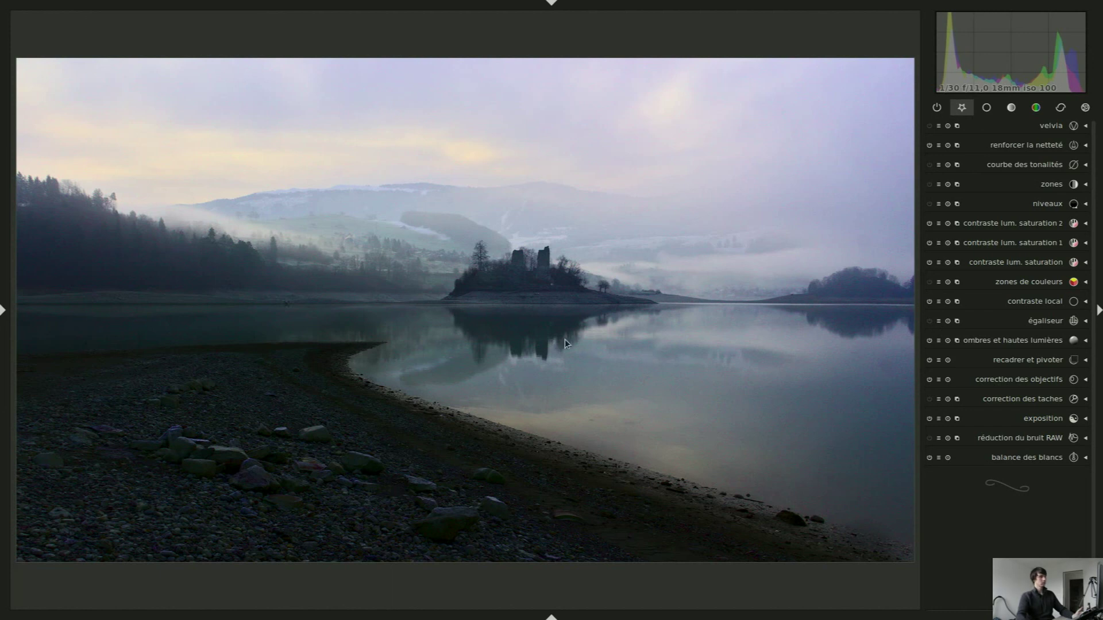
# Return to the lighttable and view the developed lake photo at full size
pyautogui.press('l')
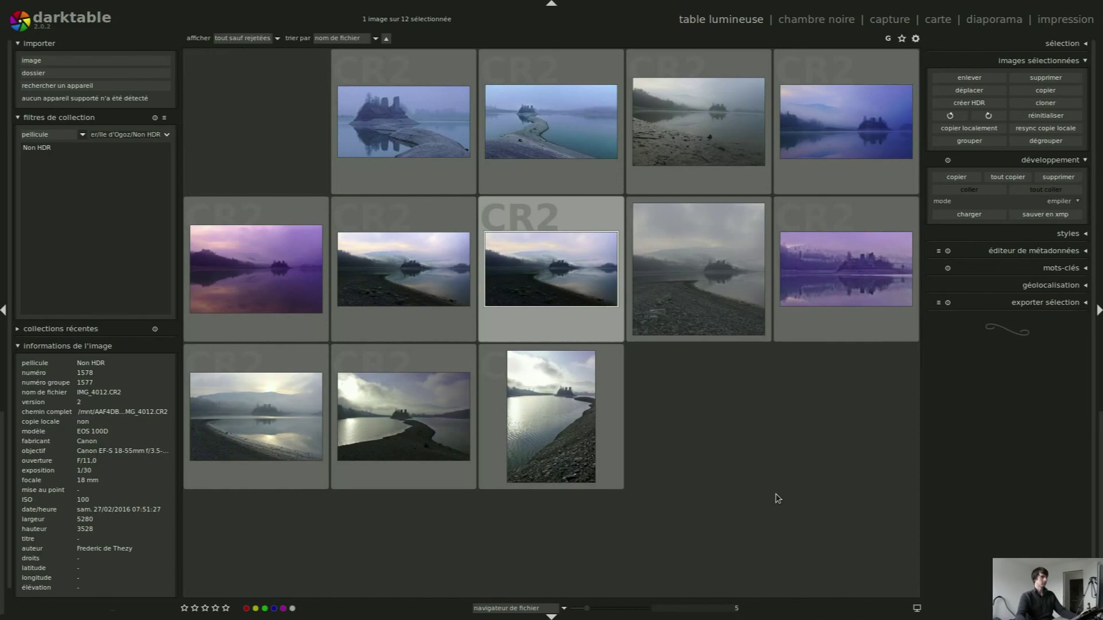
pyautogui.press('w')
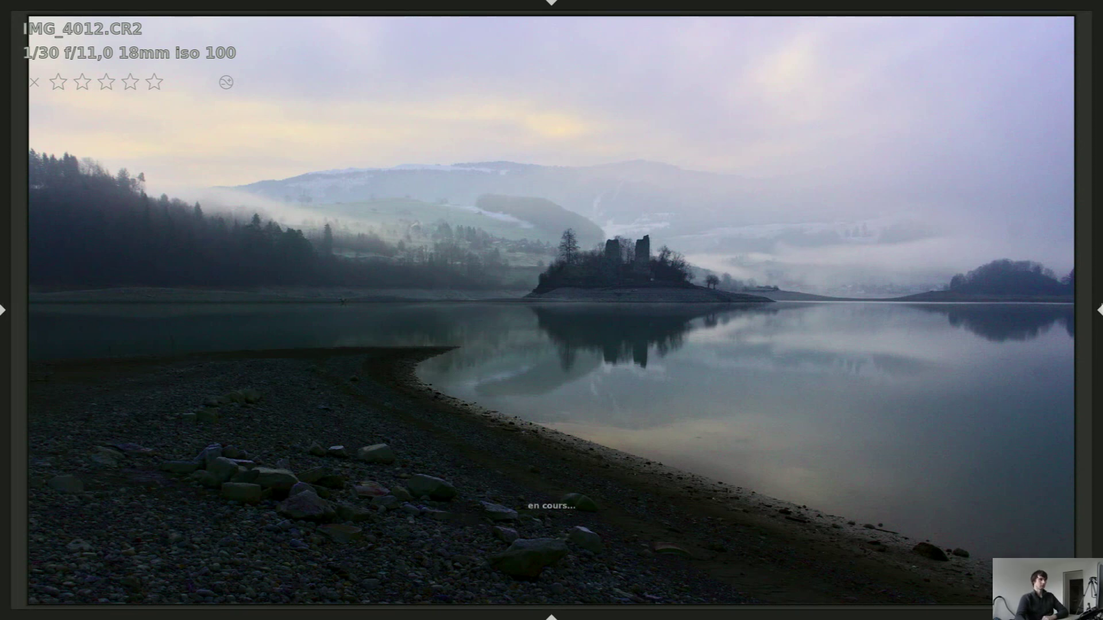
# Set the luminosity of the second contrast, lightness and saturation instance on the shore to -0.07, and collapse the instance
pyautogui.click(1099, 311)
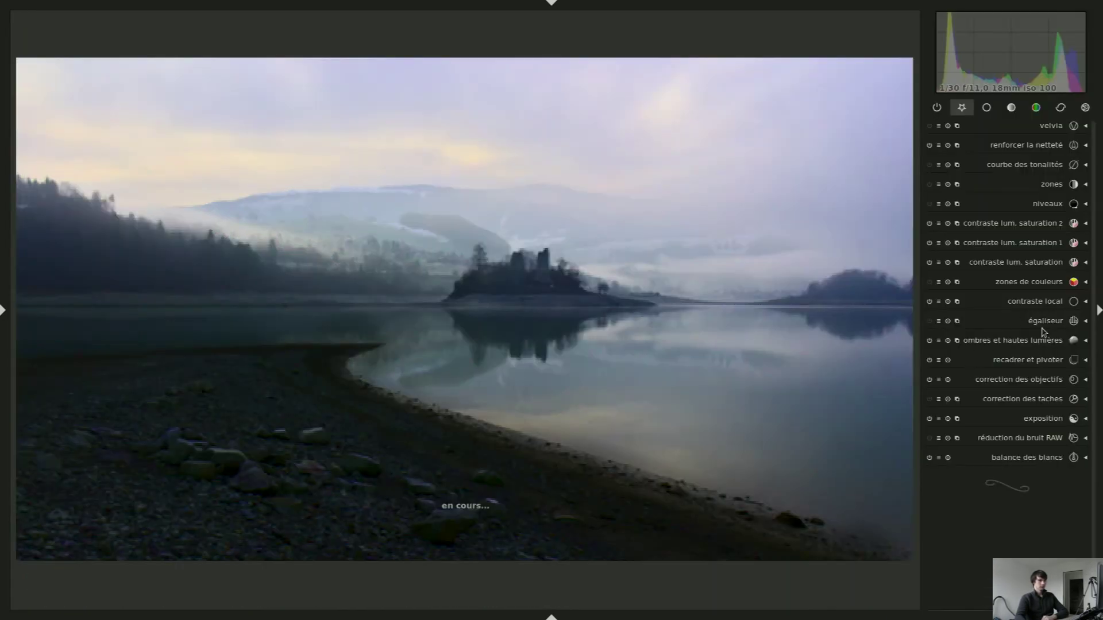
pyautogui.click(1032, 226)
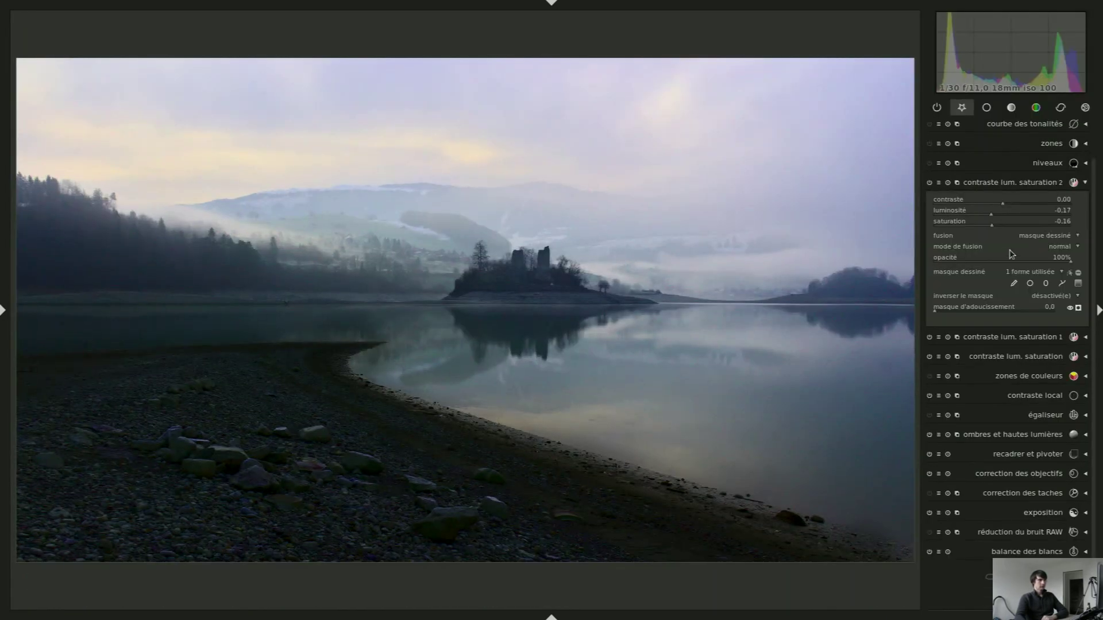
pyautogui.scroll(1, 954, 215)
pyautogui.scroll(7, 954, 214)
pyautogui.scroll(4, 953, 215)
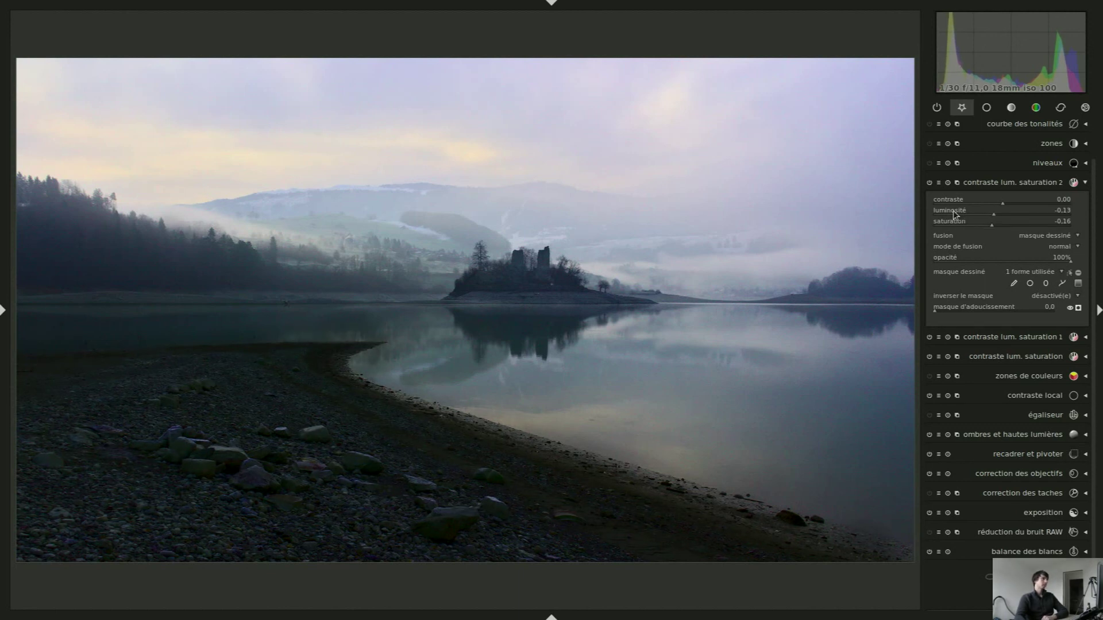
pyautogui.scroll(2, 953, 214)
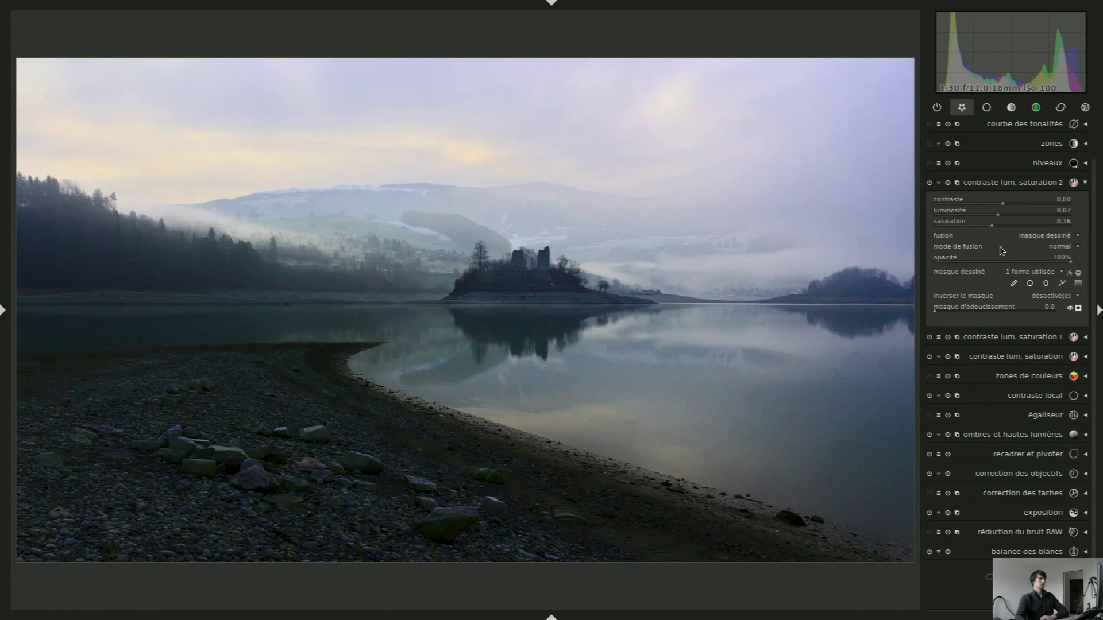
pyautogui.click(1029, 182)
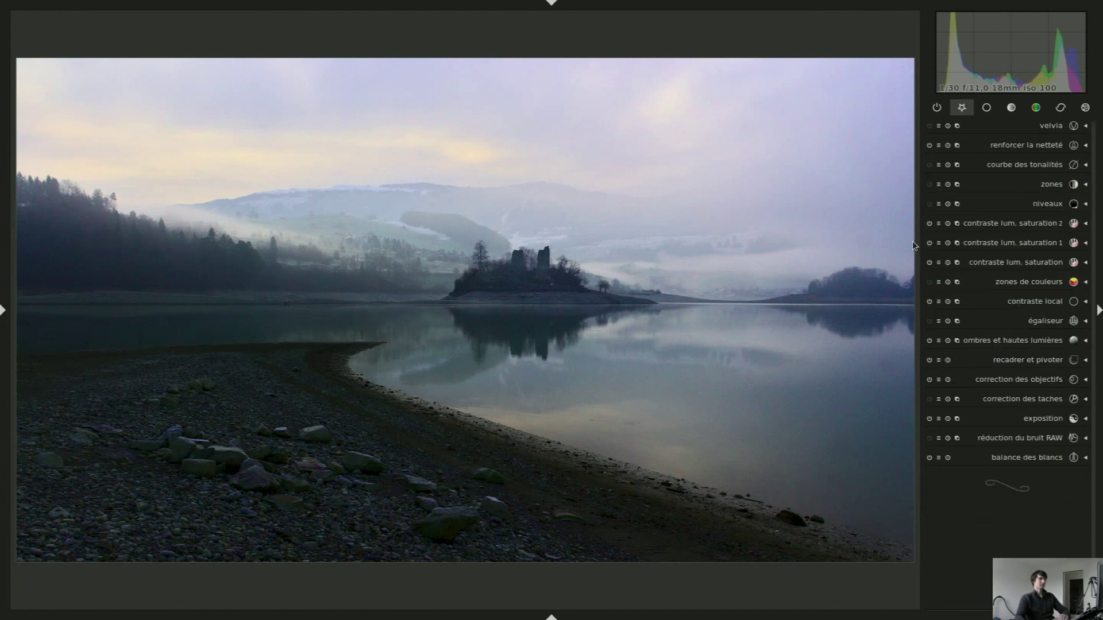
# Restore all the interface panels around the photo, including the history and the filmstrip
pyautogui.press('Tab')
pyautogui.press('Tab')
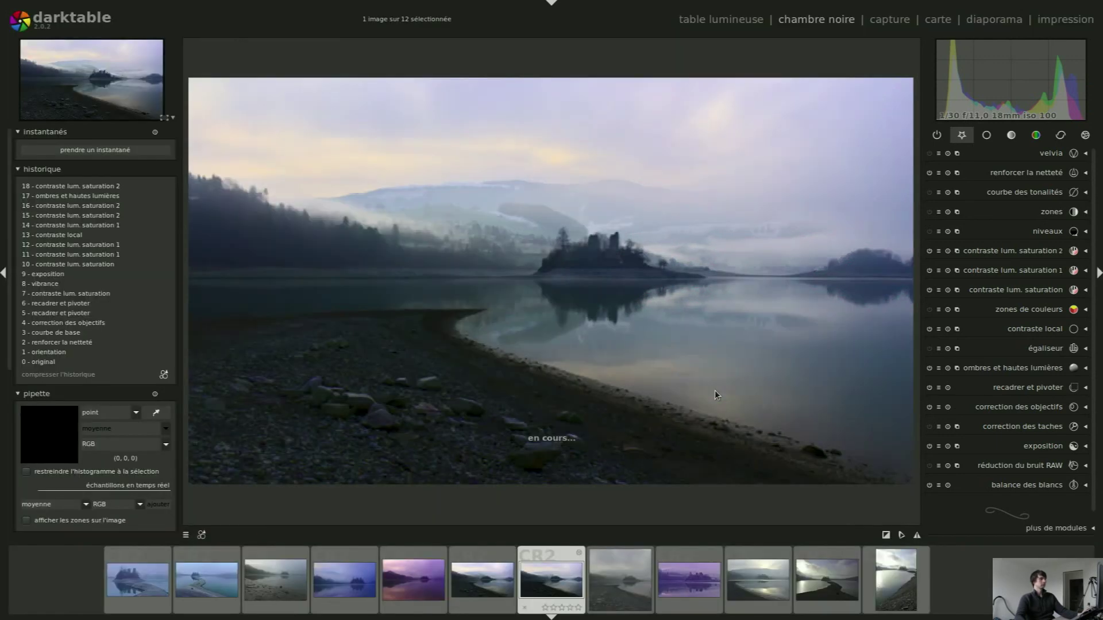